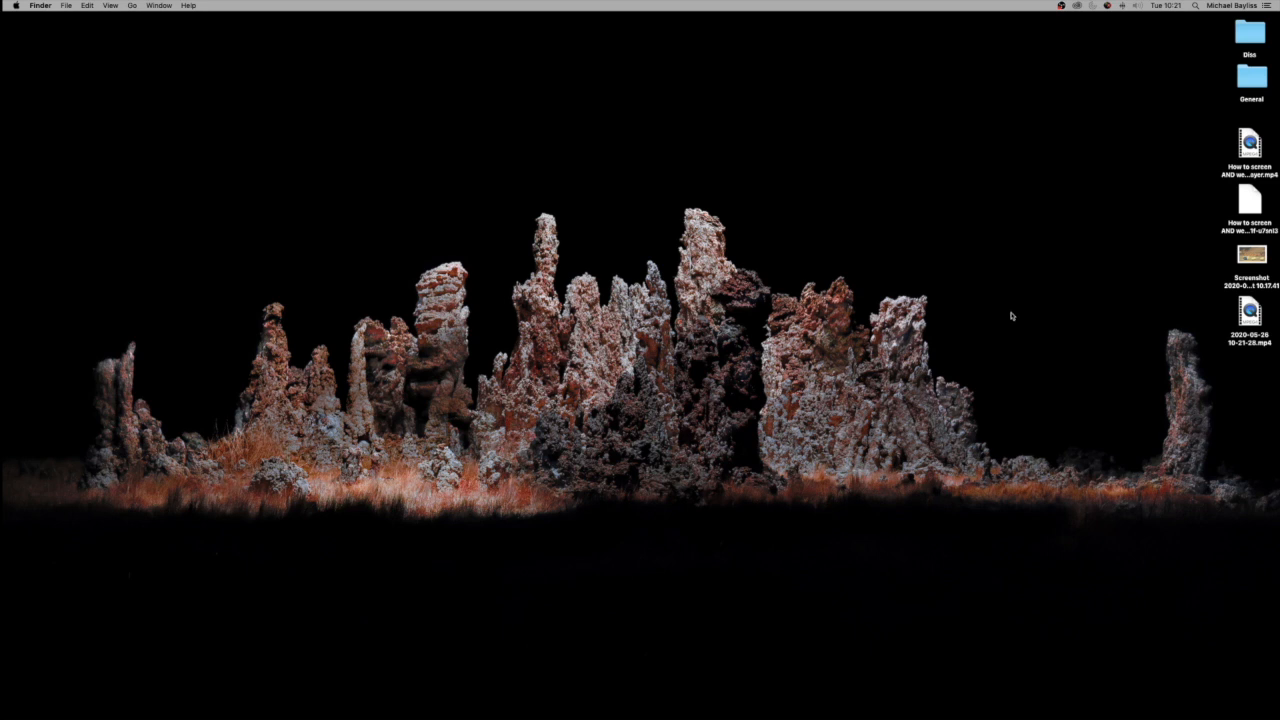
Step: Open Keynote from the applications and create a new presentation with the standard Black theme
{"action": "mouse_move", "coordinate": [850, 716]}
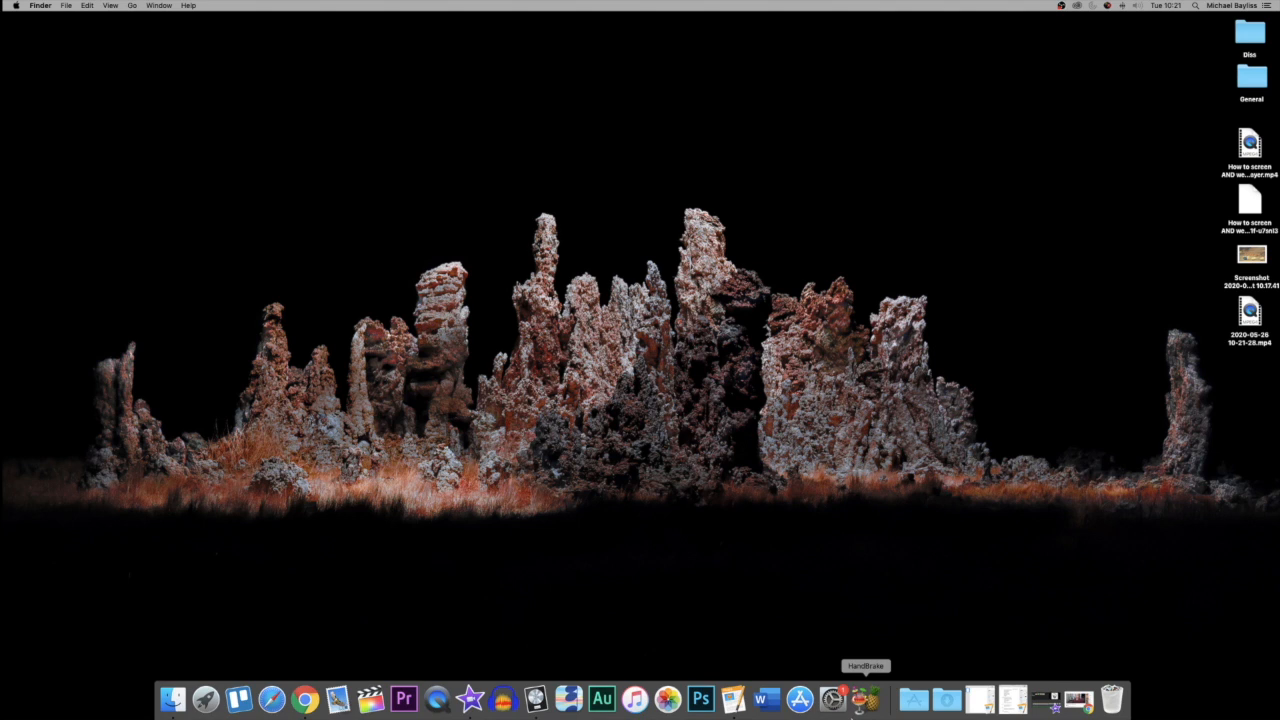
{"action": "left_click", "coordinate": [913, 698]}
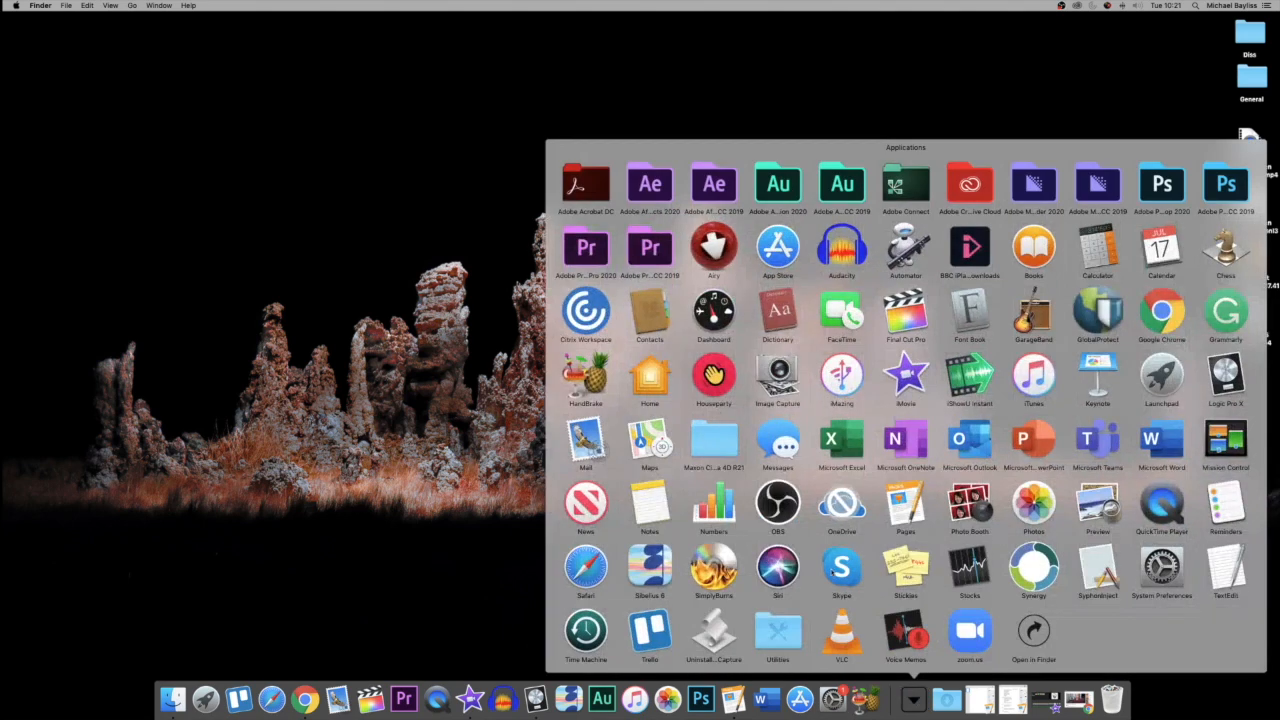
{"action": "left_click", "coordinate": [1095, 376]}
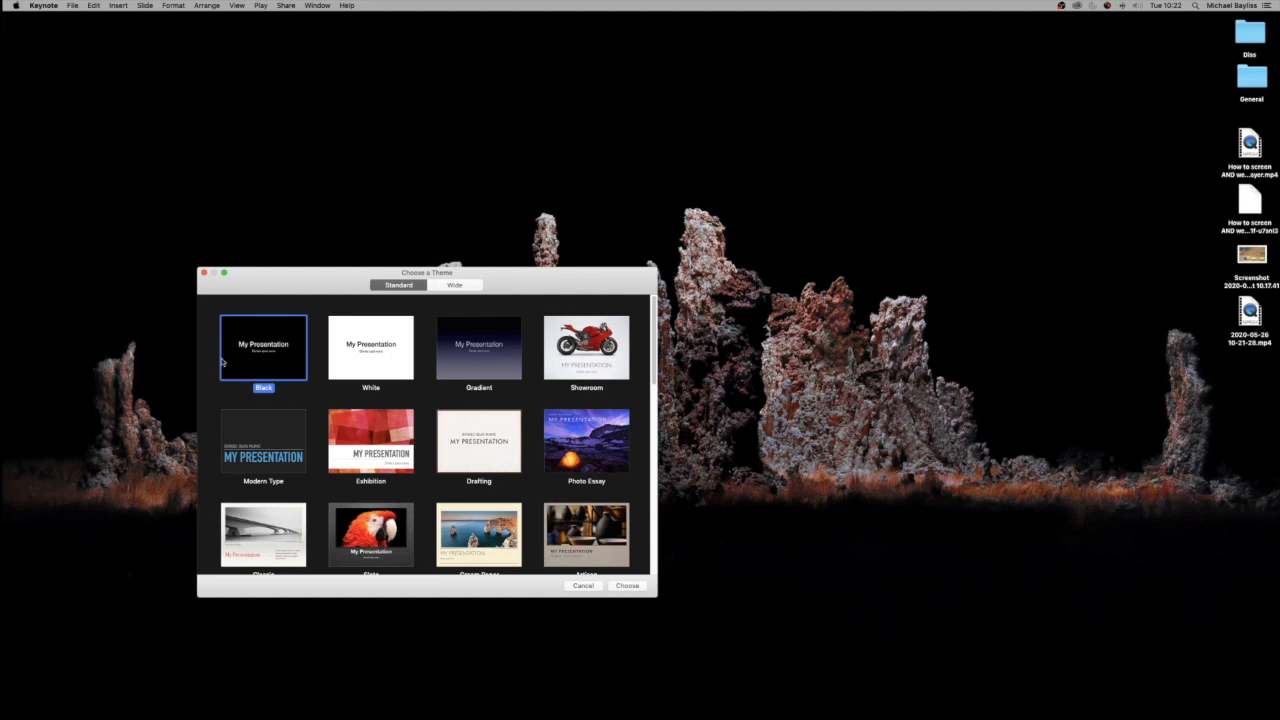
{"action": "double_click", "coordinate": [275, 354]}
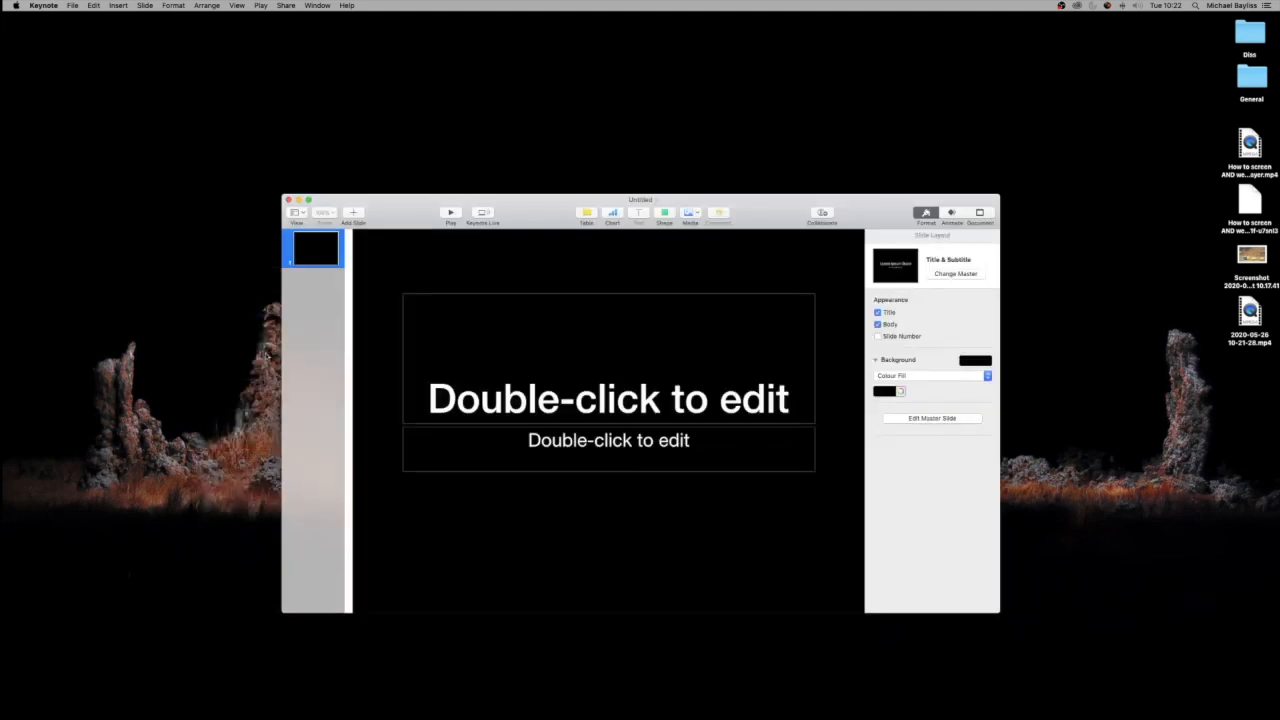
Step: Delete the title and subtitle placeholders from the slide
{"action": "left_click", "coordinate": [510, 352]}
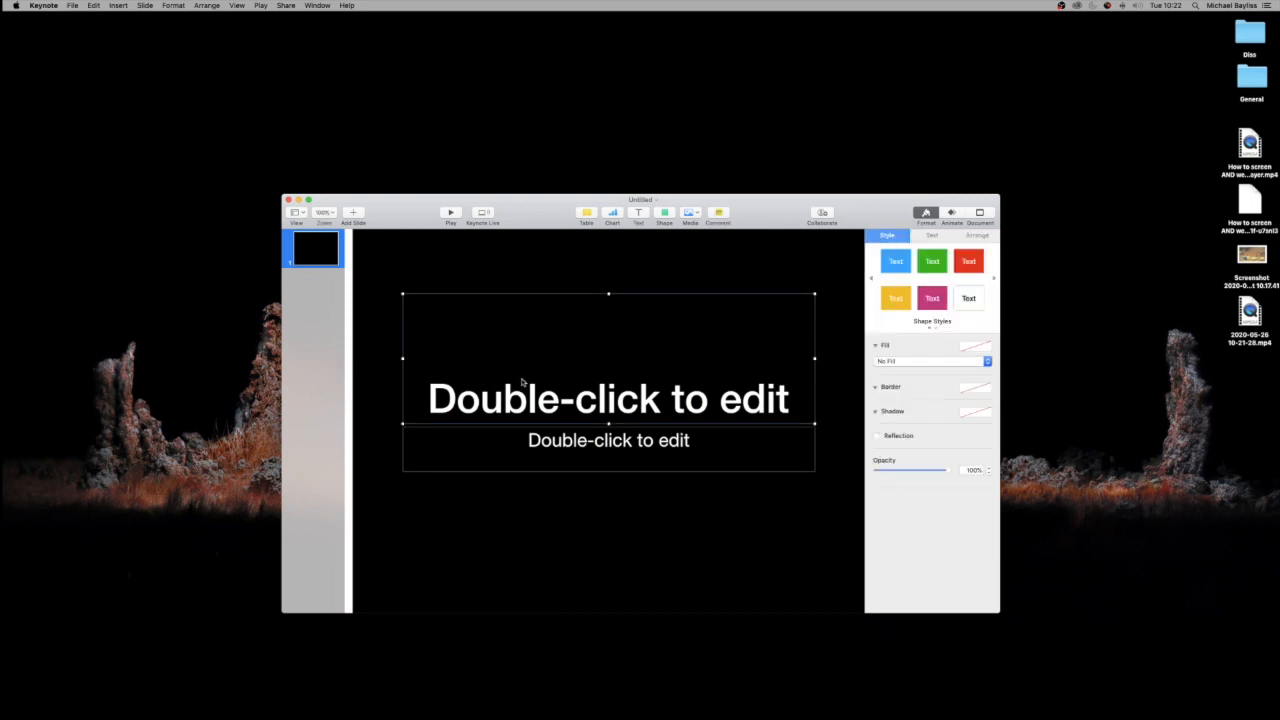
{"action": "key", "text": "Delete"}
{"action": "left_click", "coordinate": [538, 442]}
{"action": "key", "text": "Delete"}
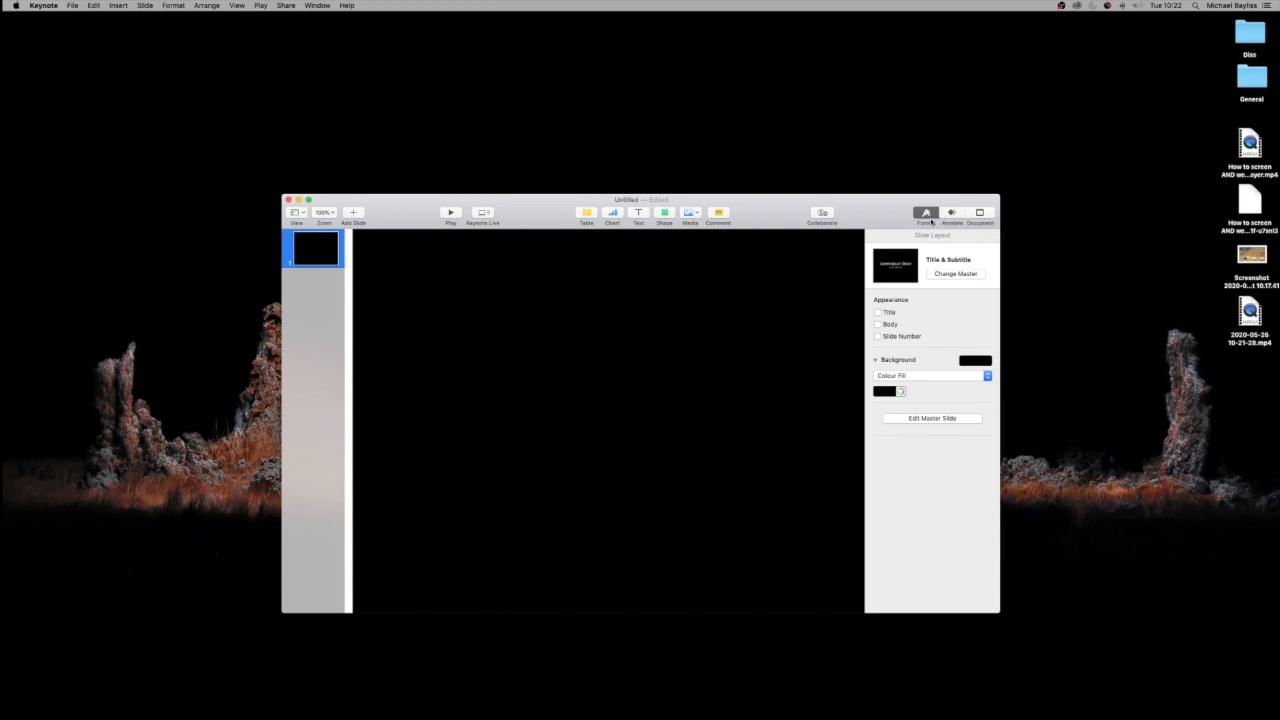
Step: Set the slide background to No Fill
{"action": "left_click", "coordinate": [324, 212]}
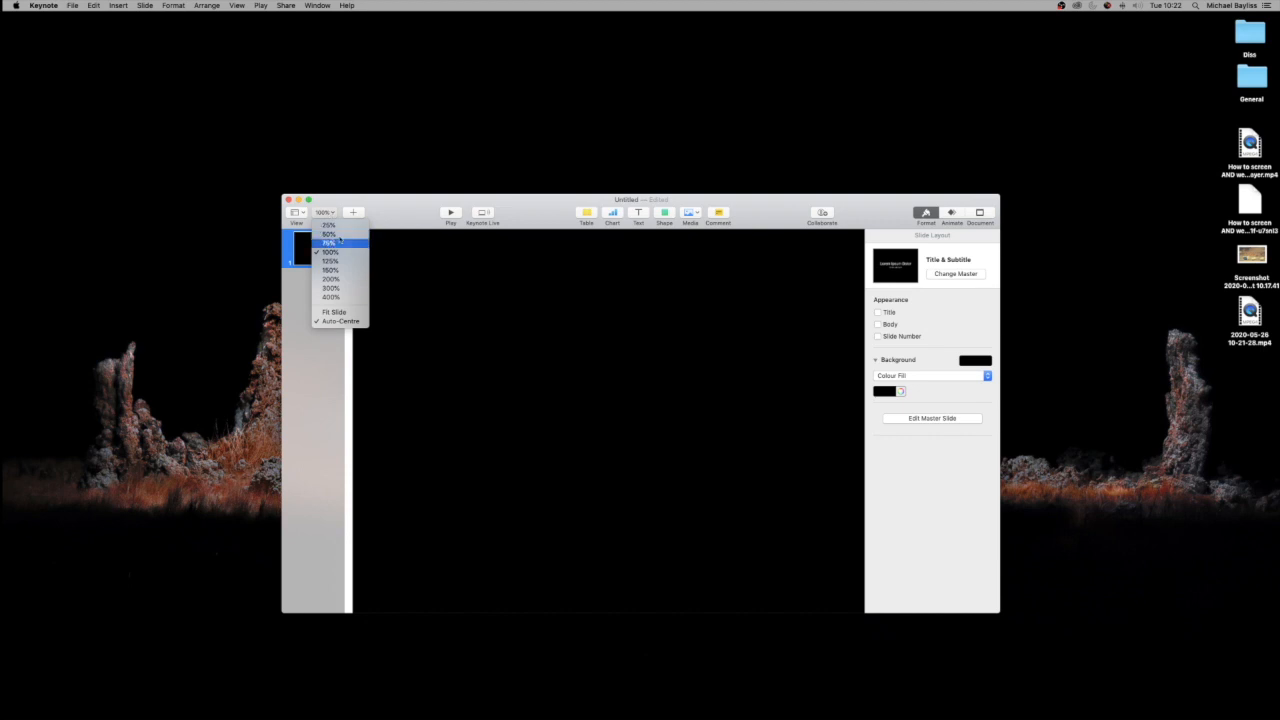
{"action": "left_click", "coordinate": [329, 243]}
{"action": "left_click_drag", "start_coordinate": [406, 204], "coordinate": [404, 190]}
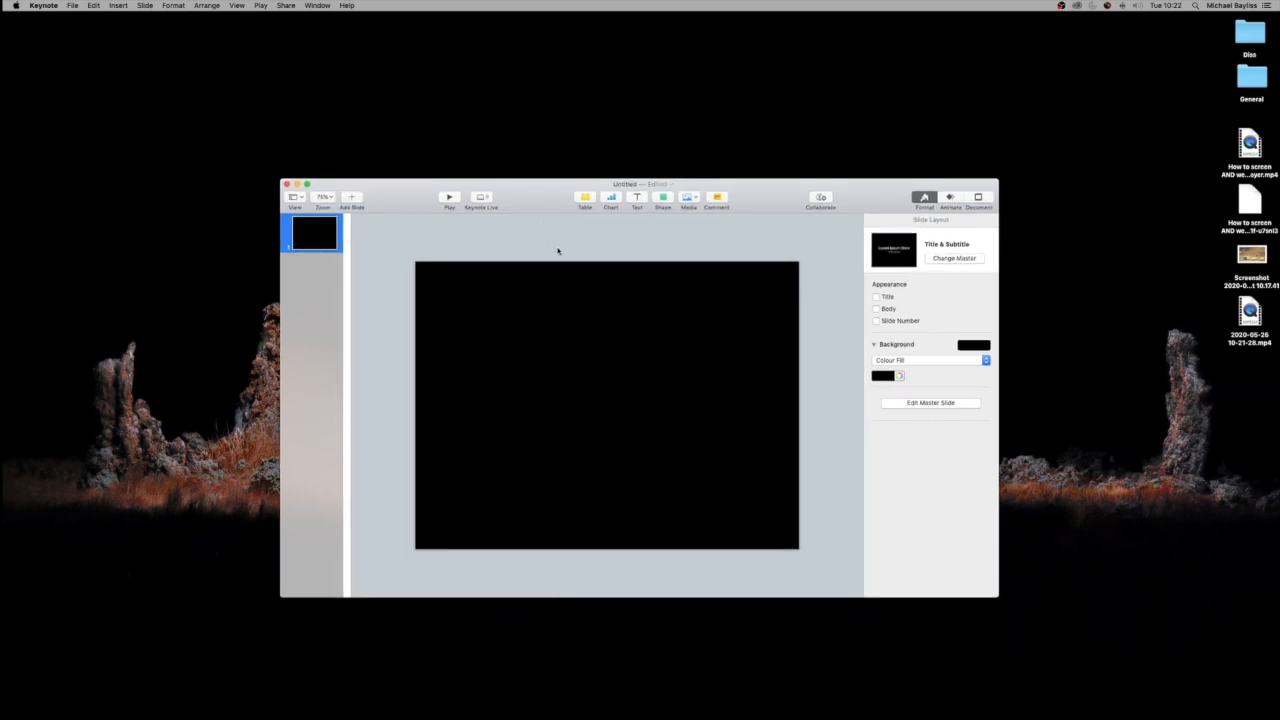
{"action": "left_click", "coordinate": [905, 360]}
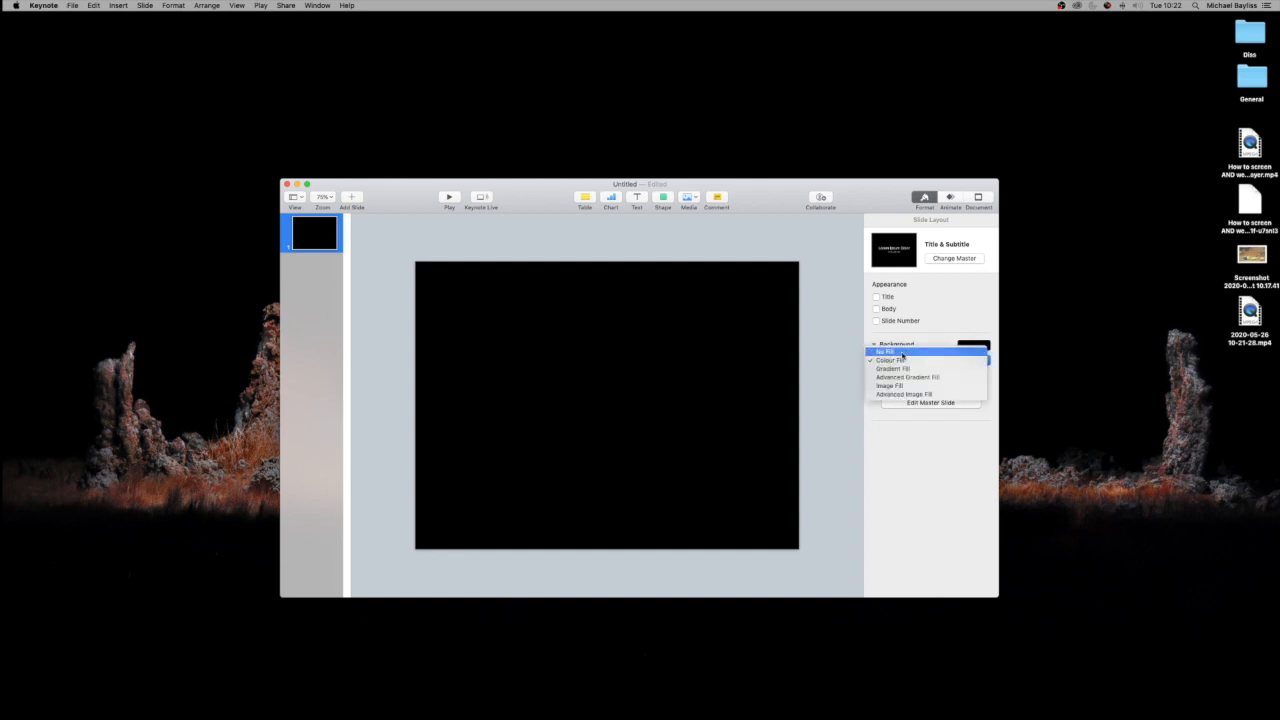
{"action": "left_click", "coordinate": [902, 354]}
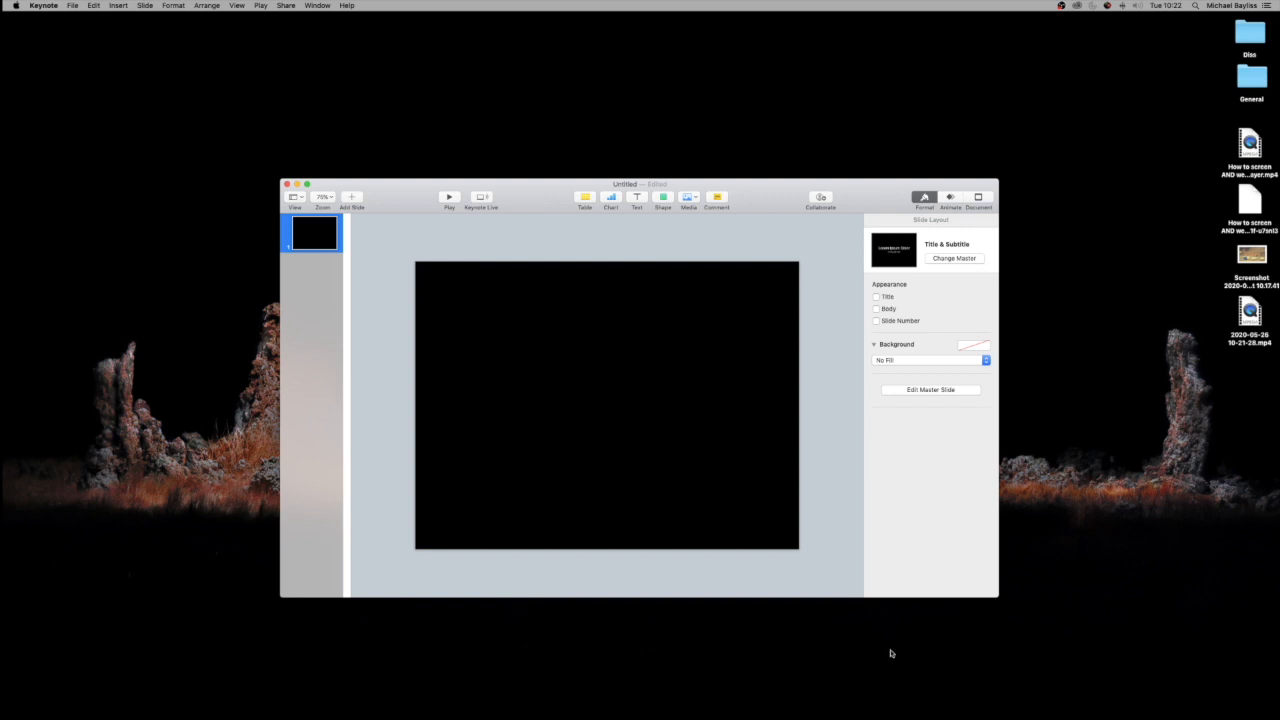
Step: Place the Subscribe PNG image from the desktop's General folder onto the lower-left part of the slide and close the folder
{"action": "left_click", "coordinate": [1239, 78]}
{"action": "double_click", "coordinate": [1239, 78]}
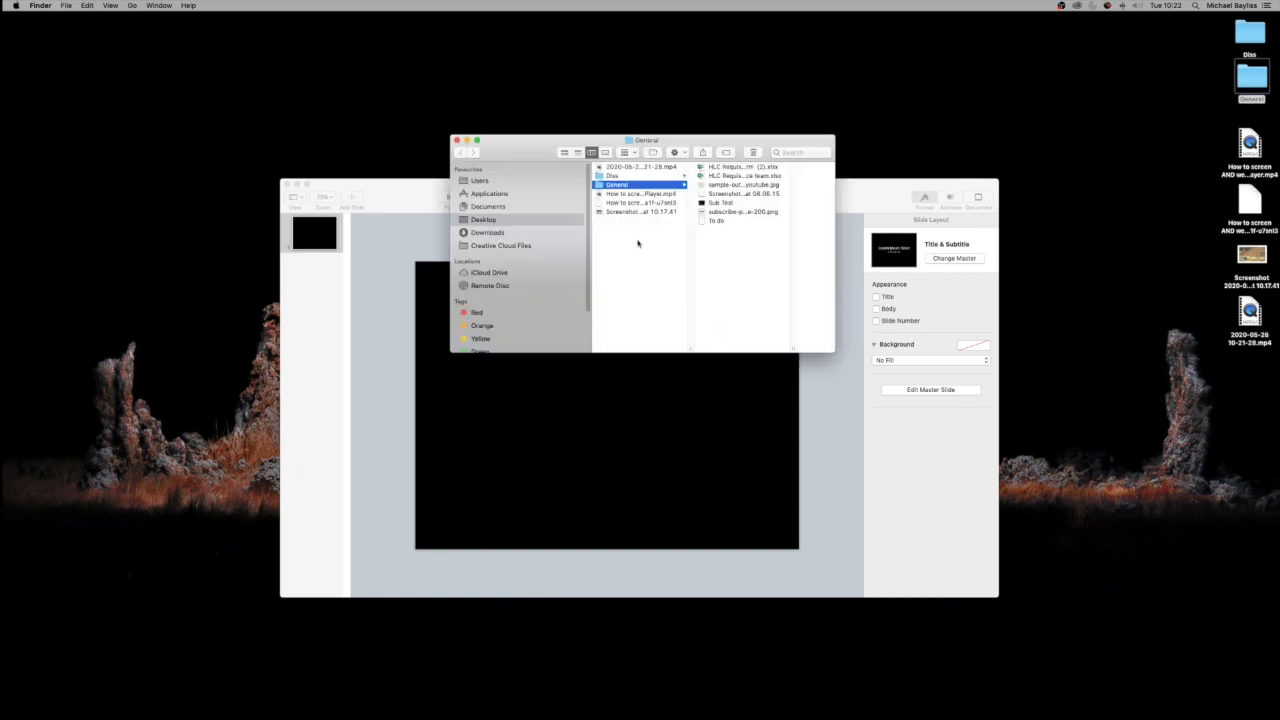
{"action": "left_click", "coordinate": [731, 214]}
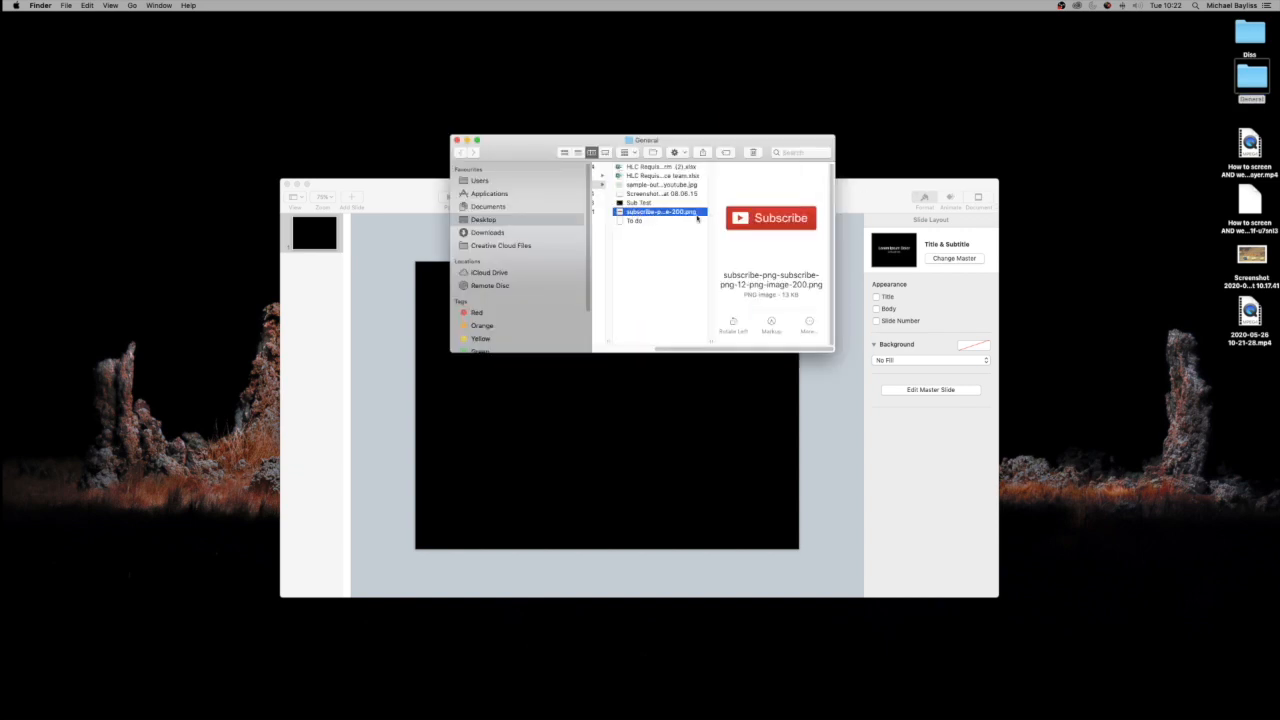
{"action": "left_click_drag", "start_coordinate": [674, 212], "coordinate": [492, 472]}
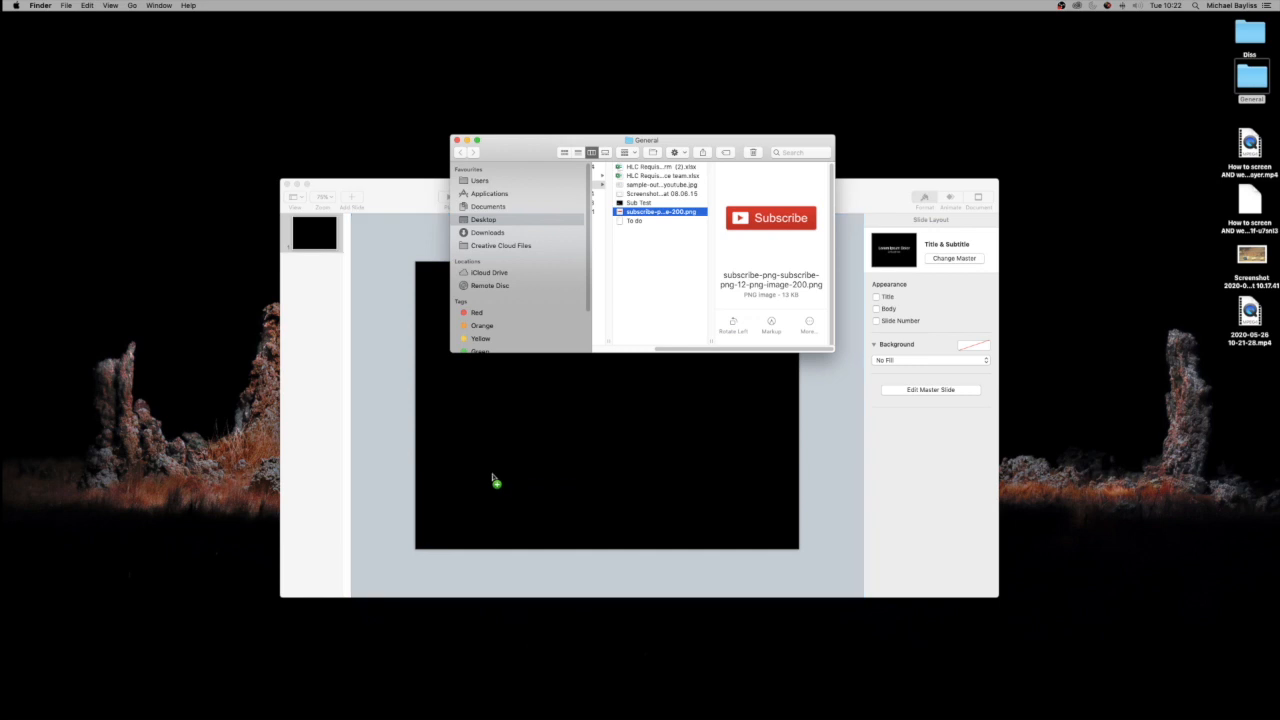
{"action": "left_click", "coordinate": [457, 140]}
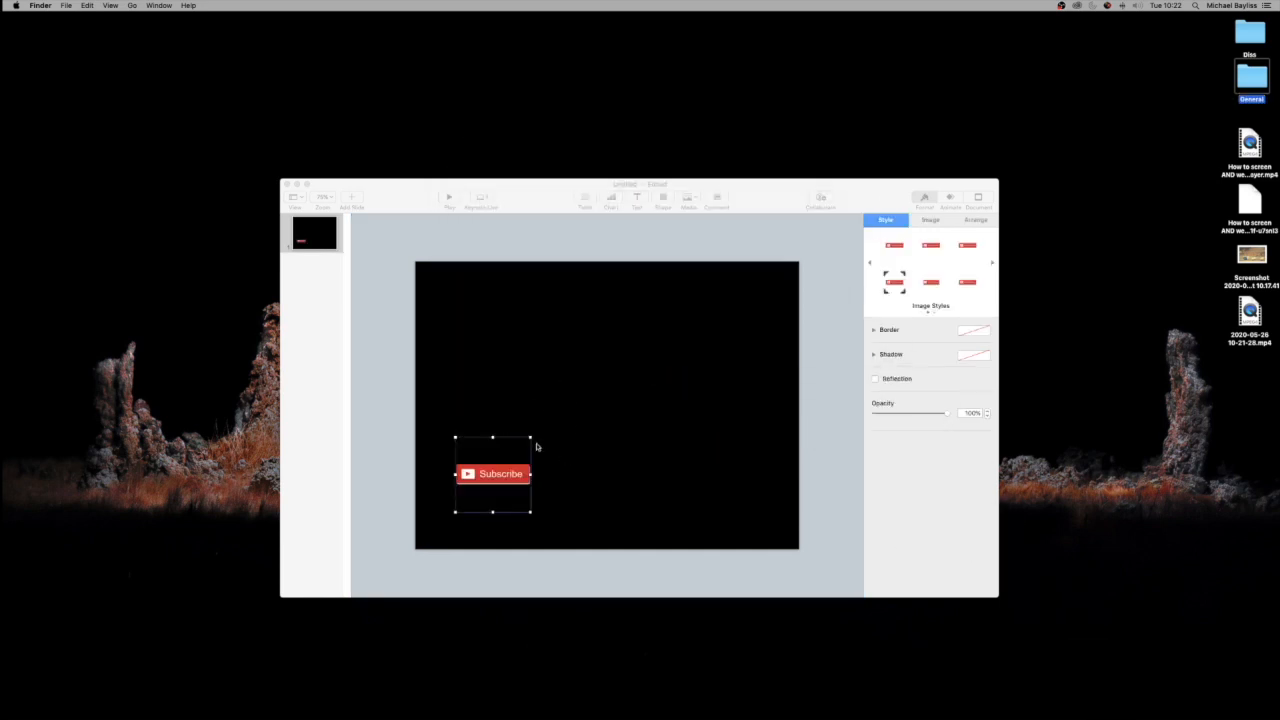
Step: Enlarge the Subscribe image slightly and move it closer to the slide's lower-left corner
{"action": "left_click", "coordinate": [530, 441]}
{"action": "left_click_drag", "start_coordinate": [531, 438], "coordinate": [546, 421]}
{"action": "left_click_drag", "start_coordinate": [524, 470], "coordinate": [507, 501]}
{"action": "left_click", "coordinate": [688, 478]}
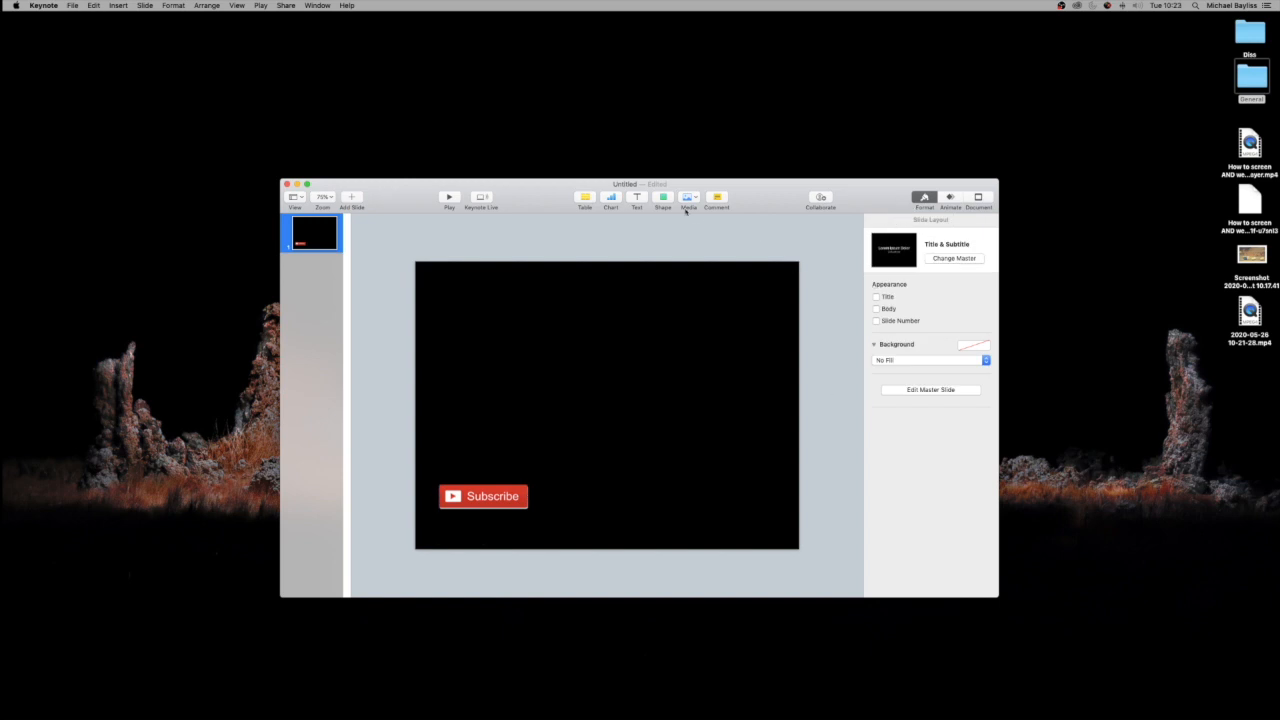
Step: Search the shape library for "mi" and insert the rounded Microphone shape with a stand
{"action": "left_click", "coordinate": [667, 199]}
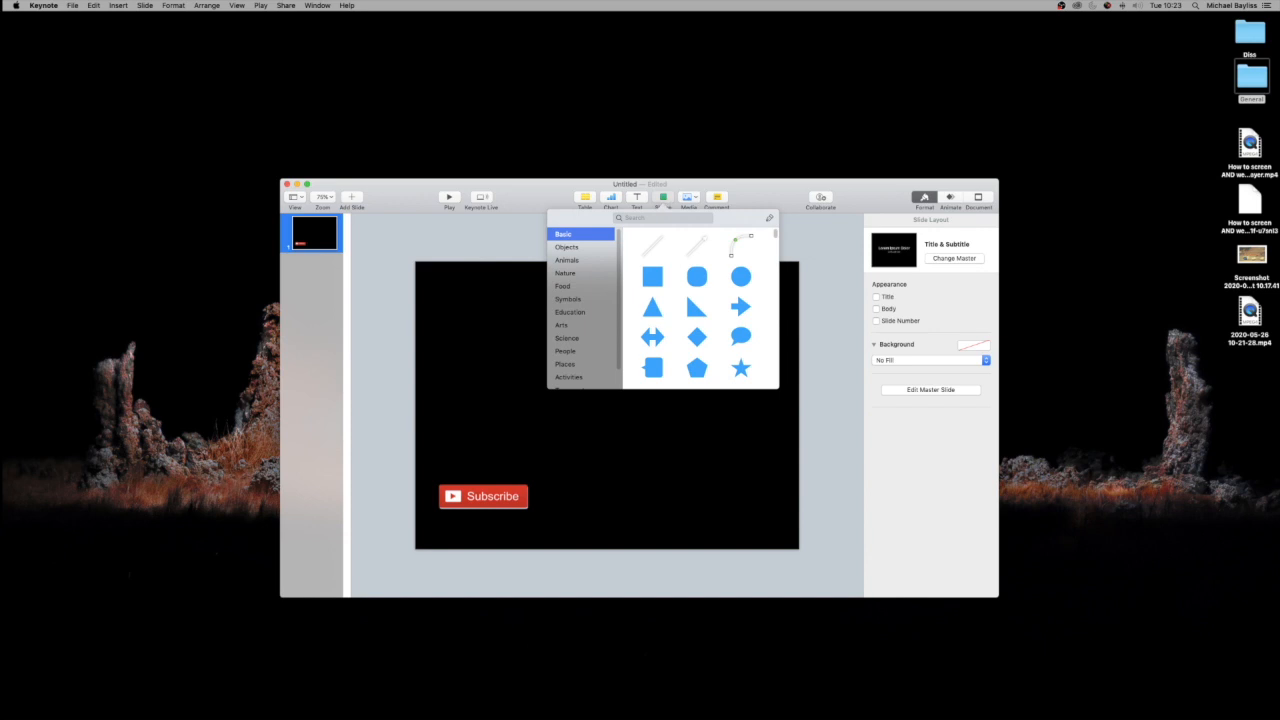
{"action": "type", "text": "mi"}
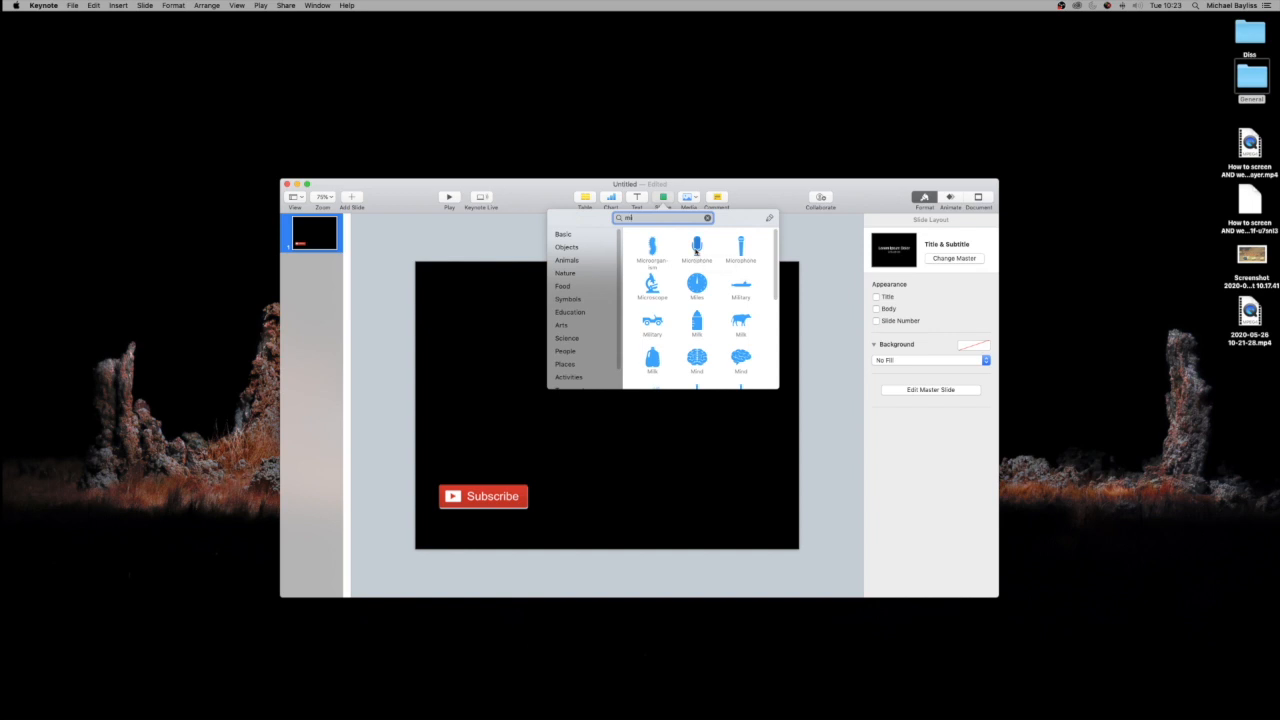
{"action": "left_click", "coordinate": [696, 250]}
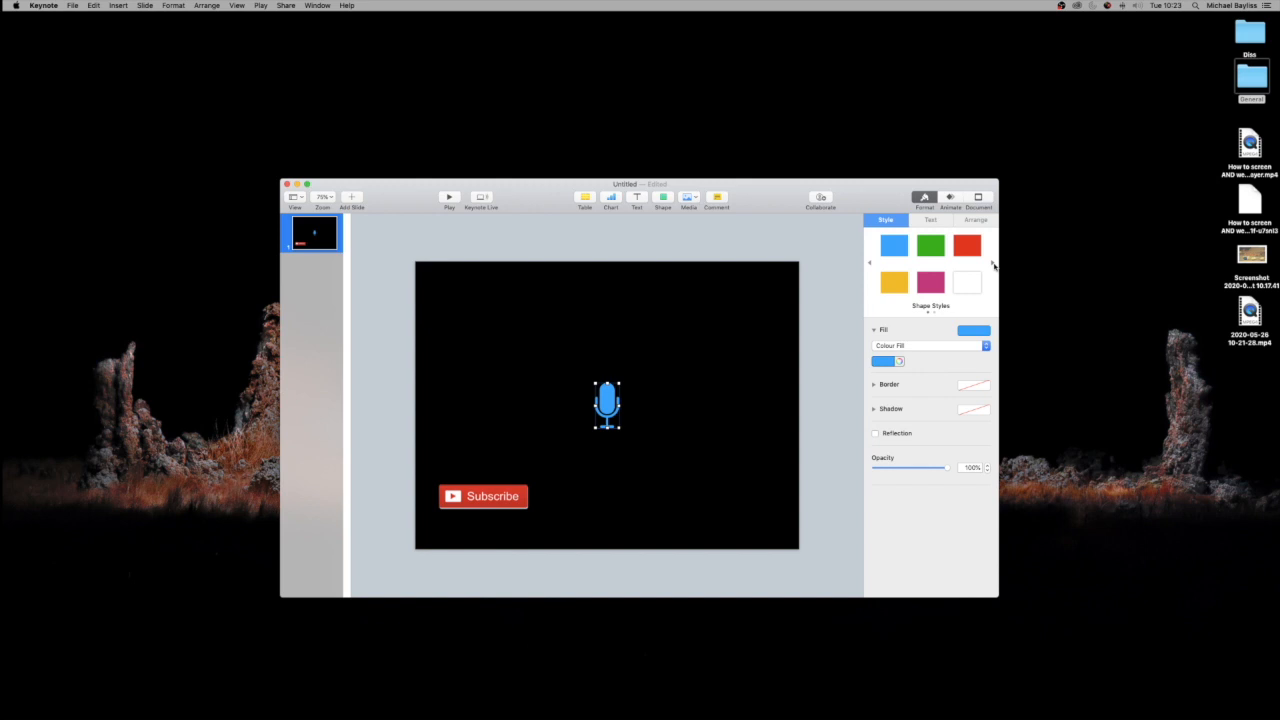
Step: Change the microphone shape's fill colour to white
{"action": "left_click", "coordinate": [921, 346]}
{"action": "left_click", "coordinate": [913, 321]}
{"action": "left_click", "coordinate": [970, 330]}
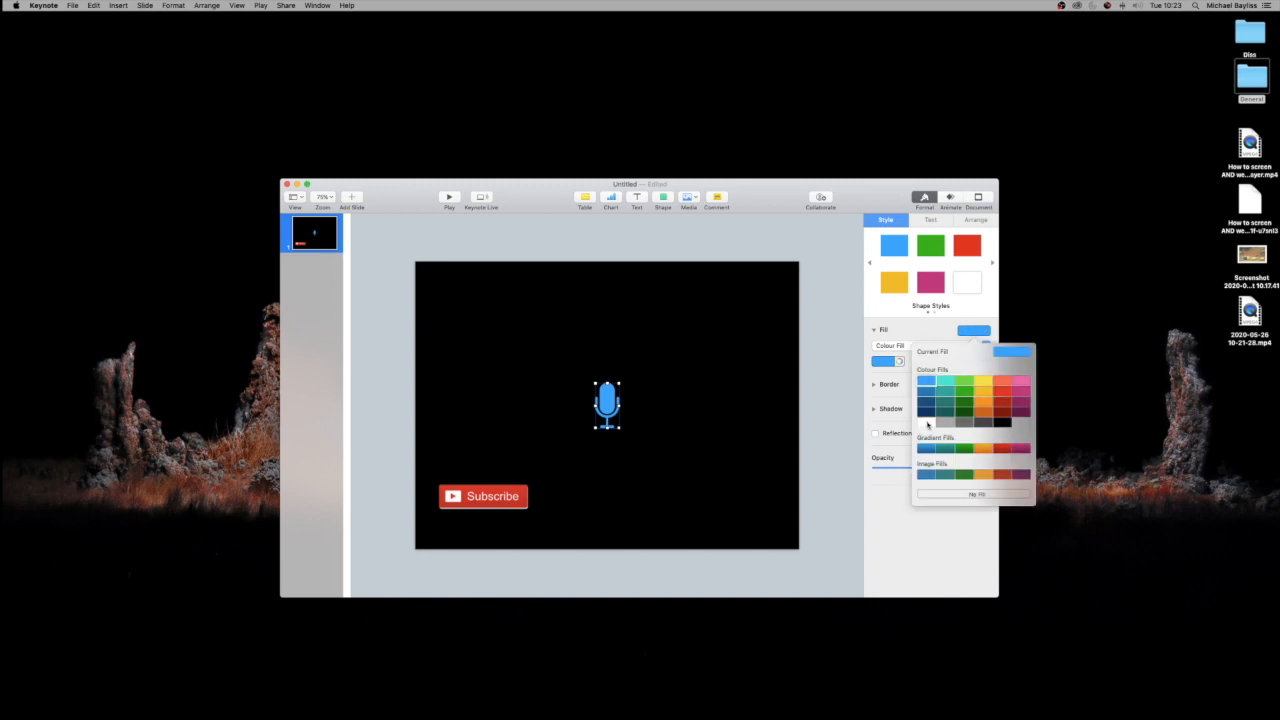
{"action": "left_click", "coordinate": [927, 424]}
Step: Place the microphone beneath the Subscribe image, select both objects and move them together towards the slide's centre
{"action": "left_click_drag", "start_coordinate": [607, 408], "coordinate": [476, 567]}
{"action": "left_click_drag", "start_coordinate": [431, 456], "coordinate": [540, 593]}
{"action": "left_click", "coordinate": [540, 592]}
{"action": "left_click_drag", "start_coordinate": [437, 455], "coordinate": [536, 590]}
{"action": "left_click_drag", "start_coordinate": [490, 496], "coordinate": [599, 378]}
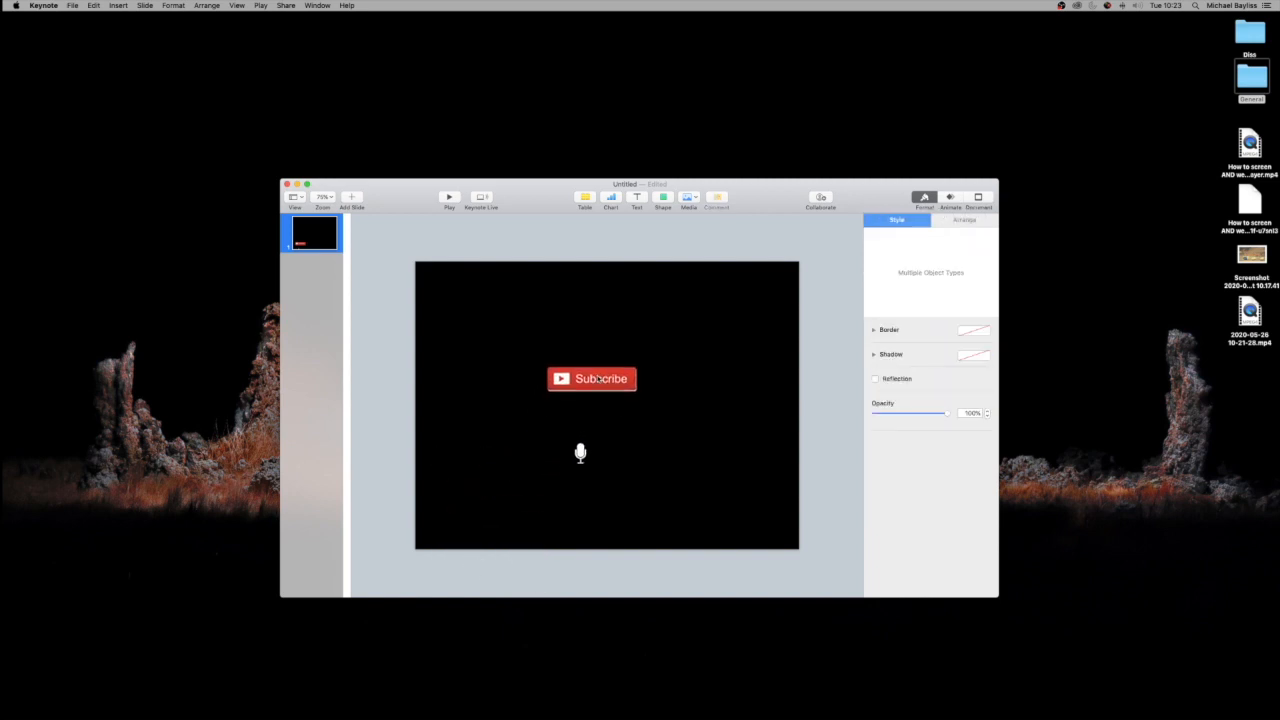
Step: Shift the microphone so that it is centred horizontally under the Subscribe image
{"action": "left_click", "coordinate": [603, 480]}
{"action": "left_click_drag", "start_coordinate": [581, 451], "coordinate": [591, 457]}
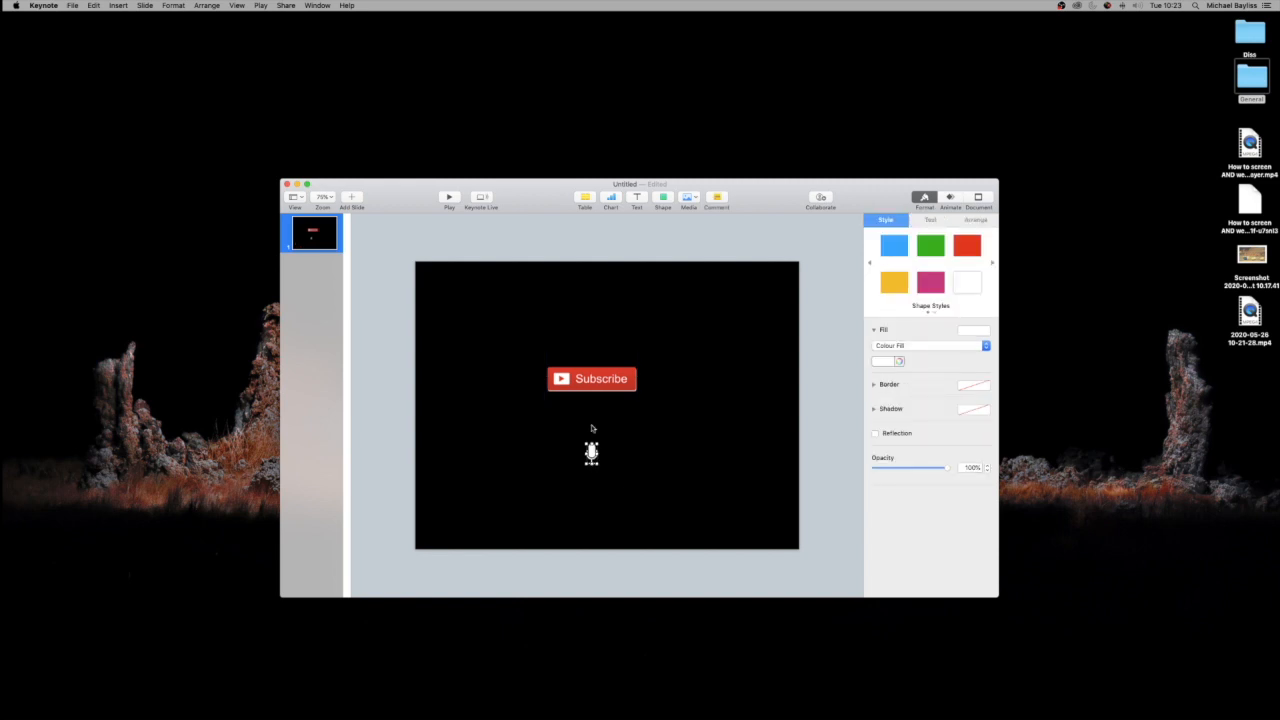
{"action": "left_click", "coordinate": [666, 437]}
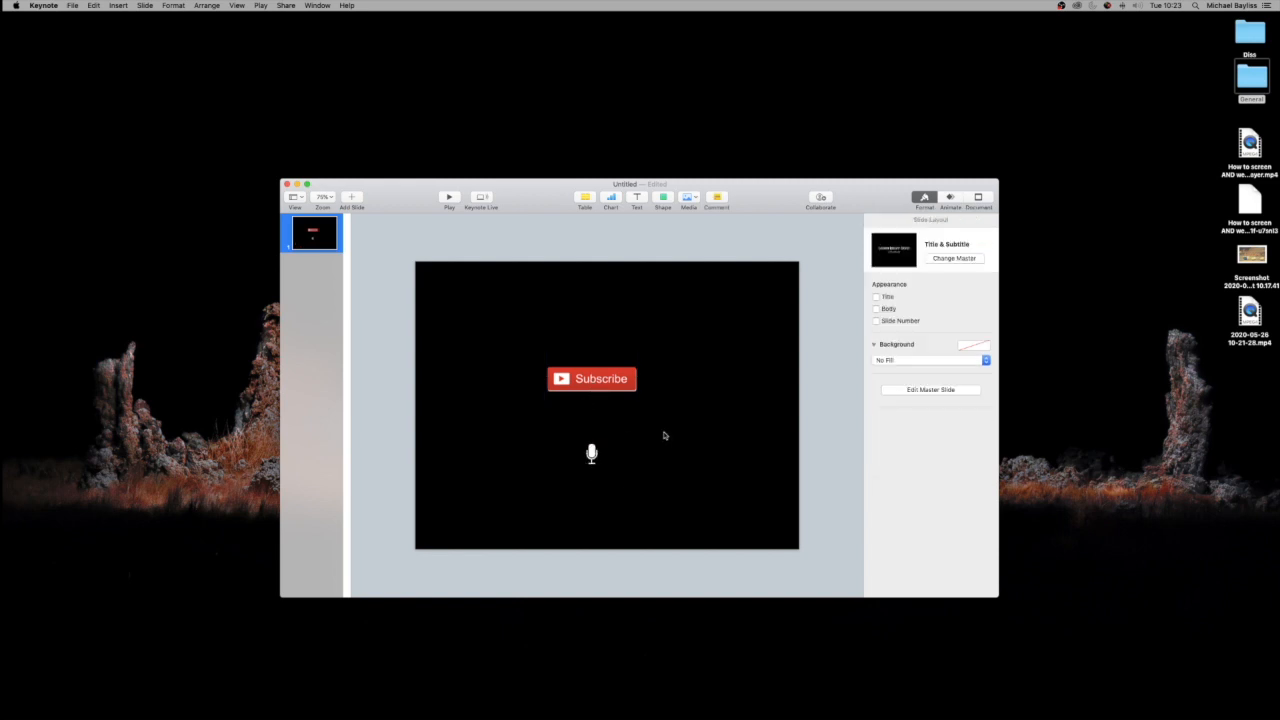
Step: Add a Move action to the microphone, with its path running straight up to the lower edge of the Subscribe image
{"action": "left_click", "coordinate": [591, 453]}
{"action": "left_click", "coordinate": [950, 198]}
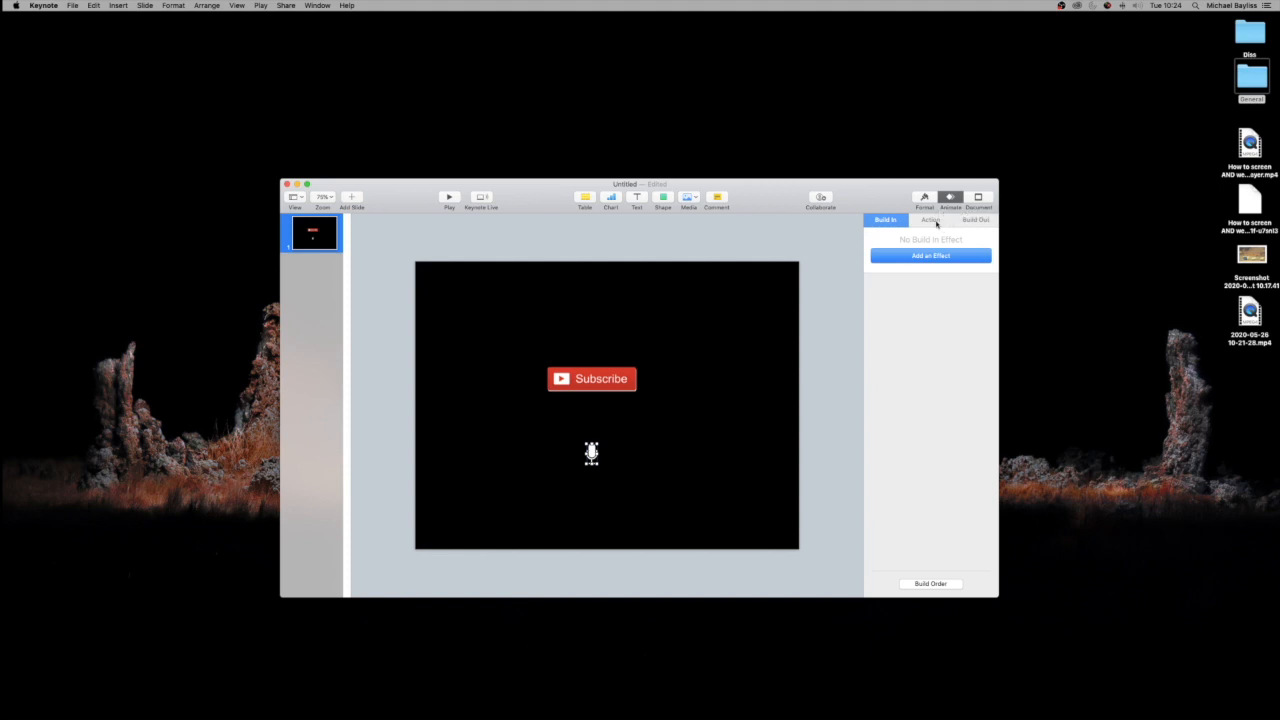
{"action": "left_click", "coordinate": [932, 221]}
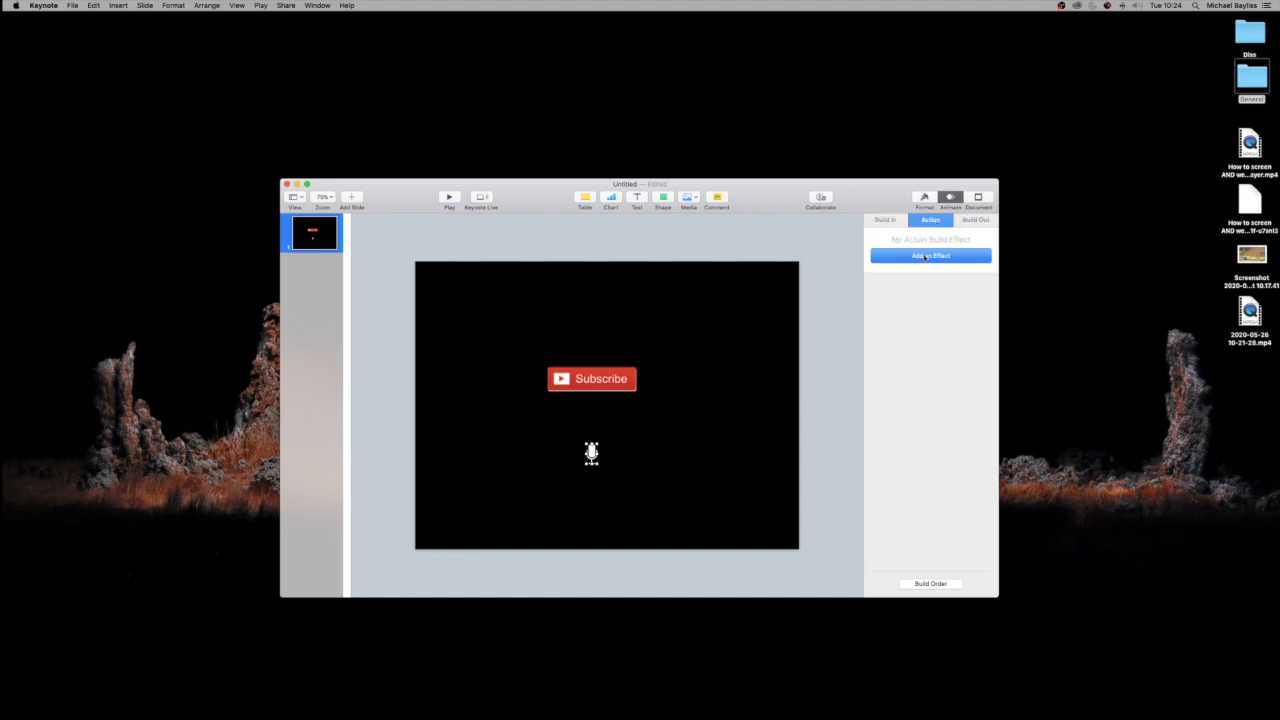
{"action": "left_click", "coordinate": [926, 256]}
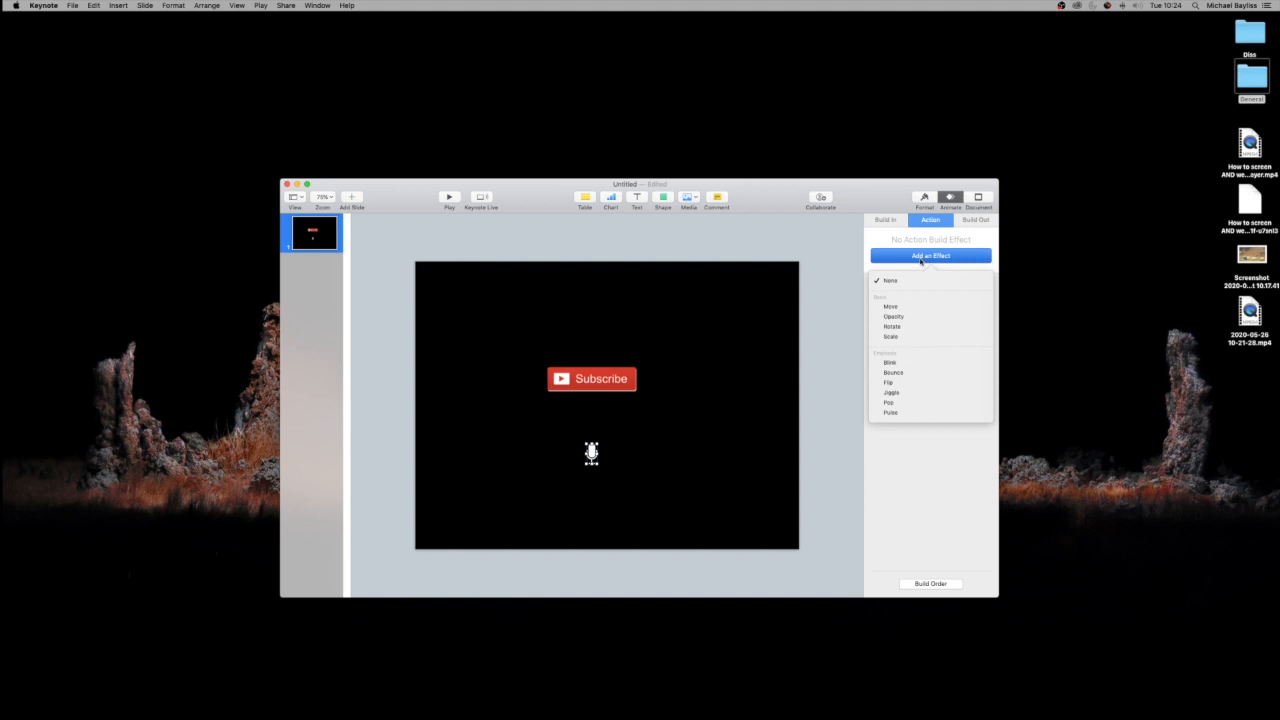
{"action": "left_click", "coordinate": [896, 307]}
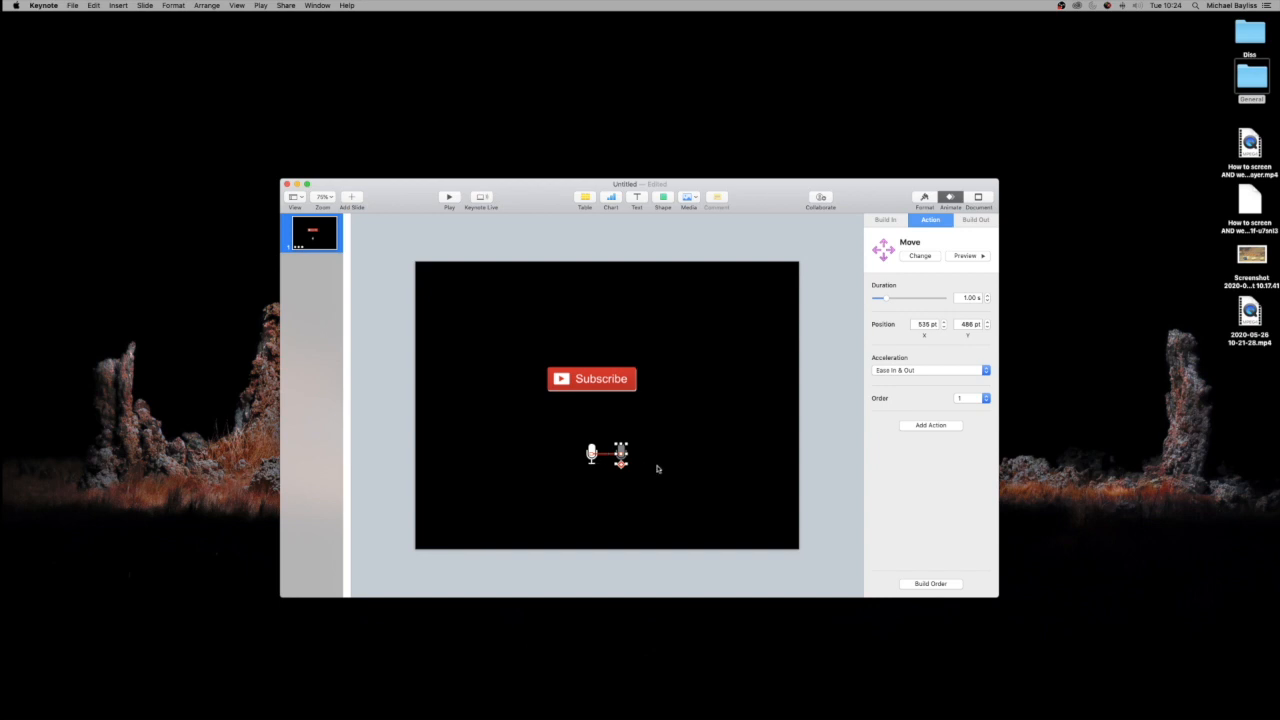
{"action": "left_click_drag", "start_coordinate": [621, 444], "coordinate": [592, 394]}
Step: Preview the microphone's Move action and add a Scale action to the microphone
{"action": "left_click", "coordinate": [964, 256]}
{"action": "left_click", "coordinate": [928, 427]}
{"action": "left_click", "coordinate": [892, 419]}
Step: Add a Pop action to the Subscribe image
{"action": "left_click", "coordinate": [626, 380]}
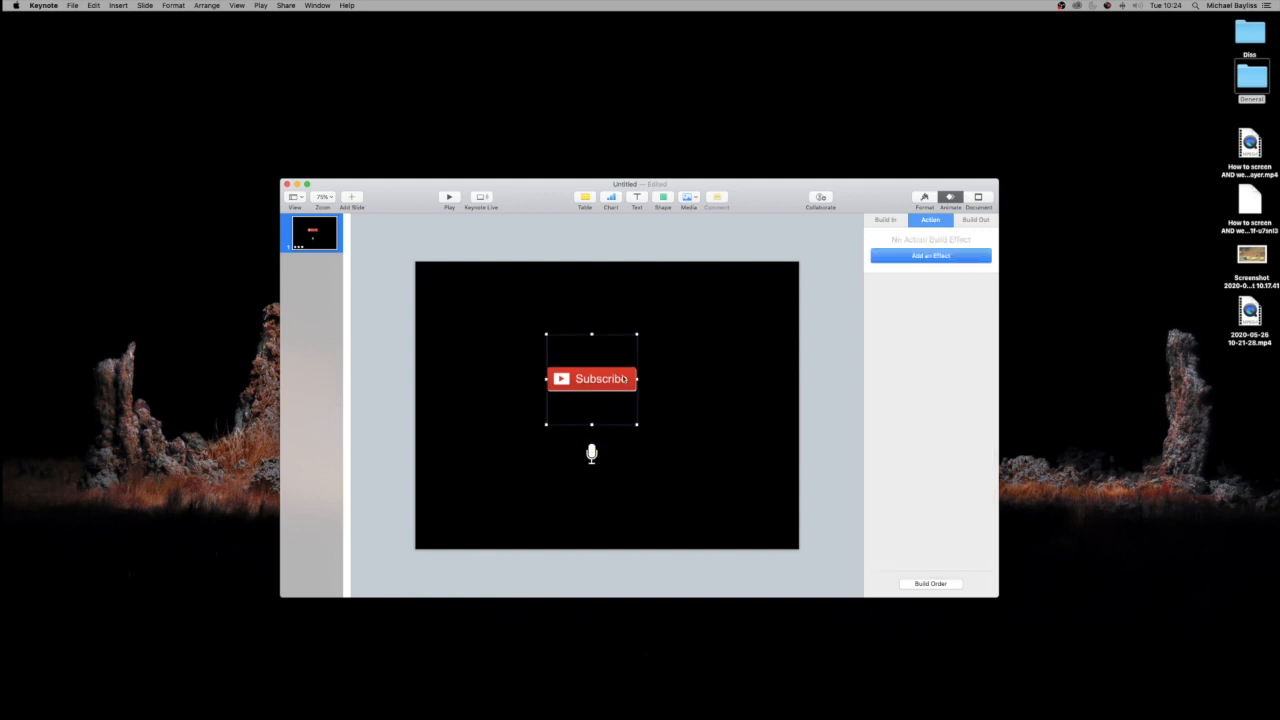
{"action": "left_click", "coordinate": [921, 259]}
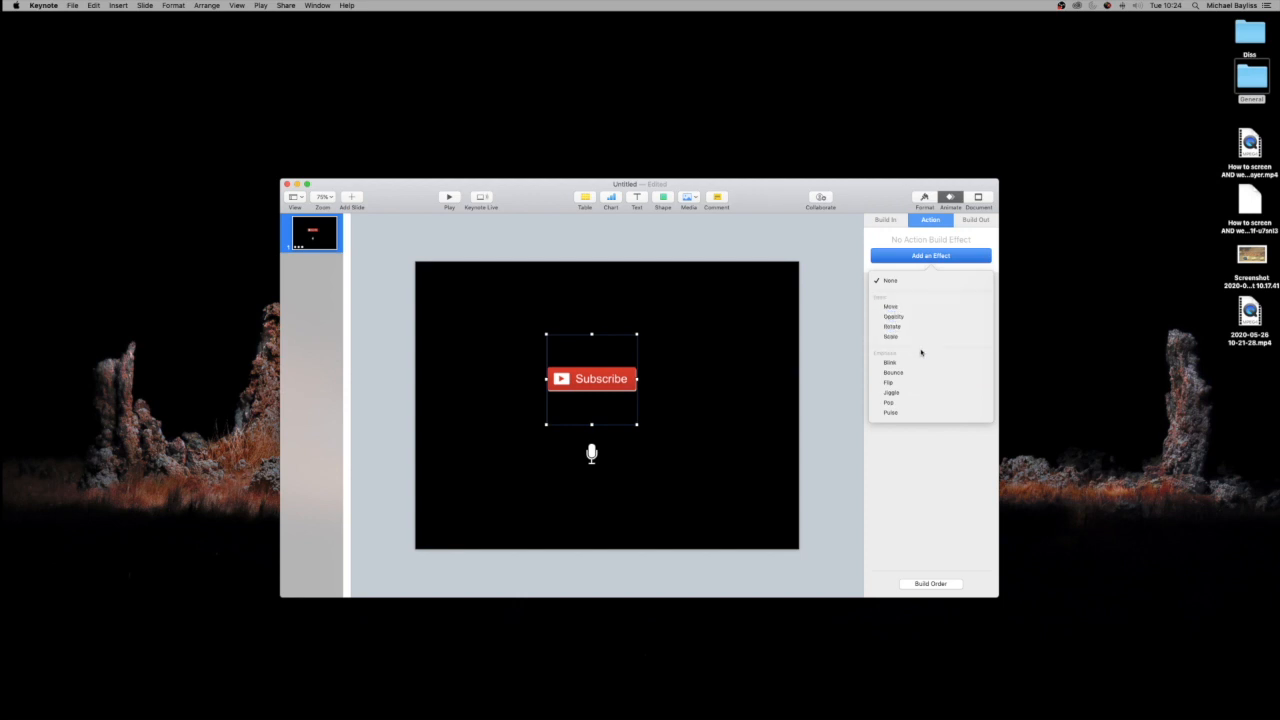
{"action": "left_click", "coordinate": [918, 405]}
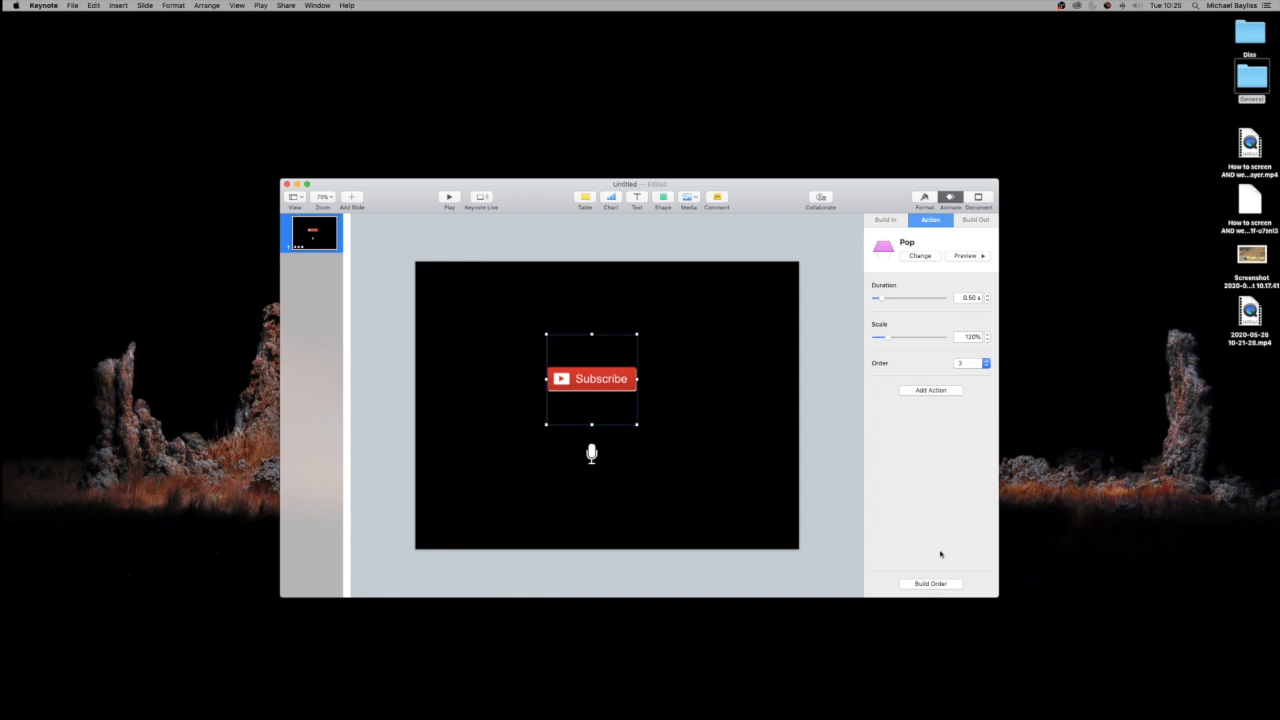
Step: Open the build order, move its window clear of the slide and choose when the microphone's Move build starts
{"action": "left_click", "coordinate": [938, 584]}
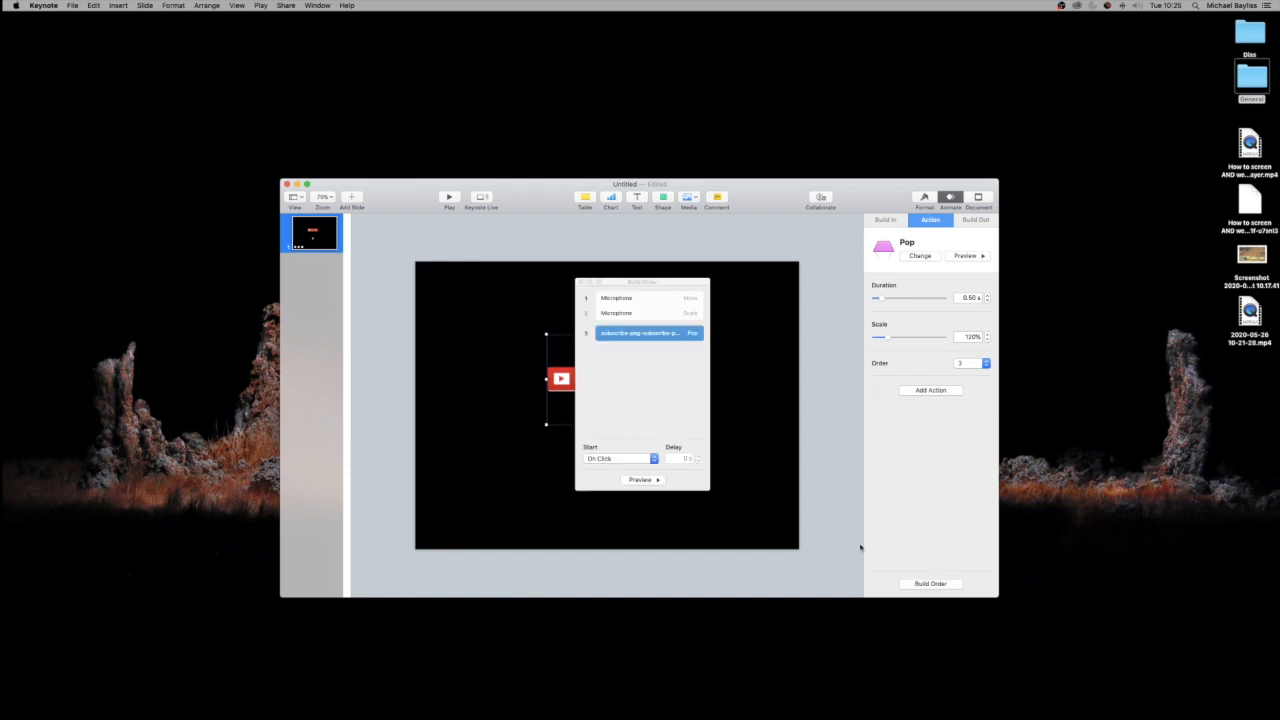
{"action": "left_click_drag", "start_coordinate": [629, 281], "coordinate": [891, 331]}
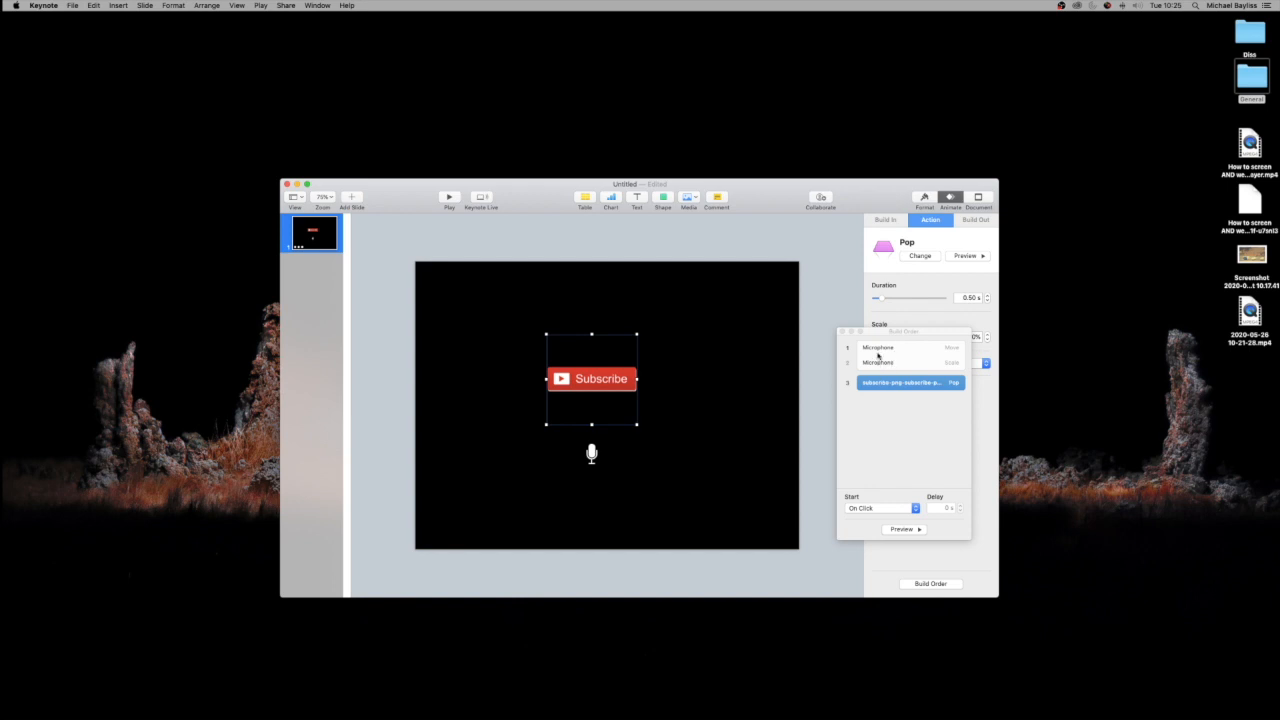
{"action": "left_click", "coordinate": [878, 360]}
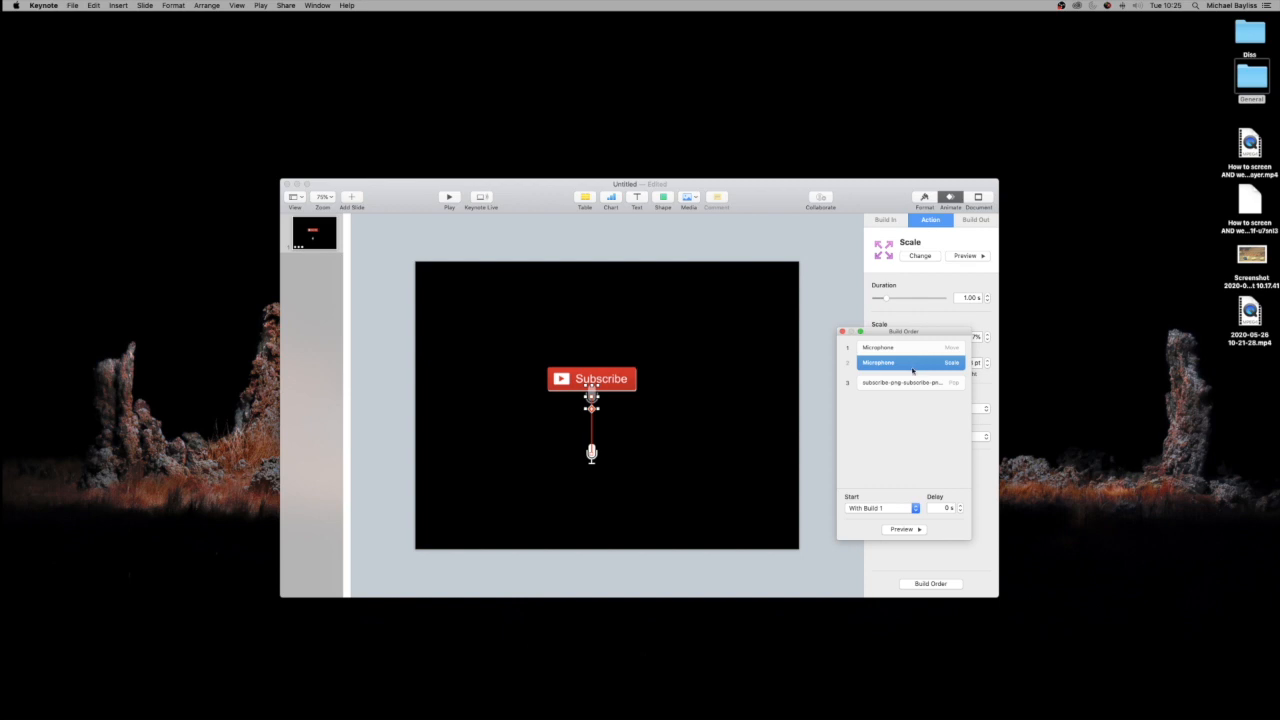
{"action": "left_click", "coordinate": [880, 347]}
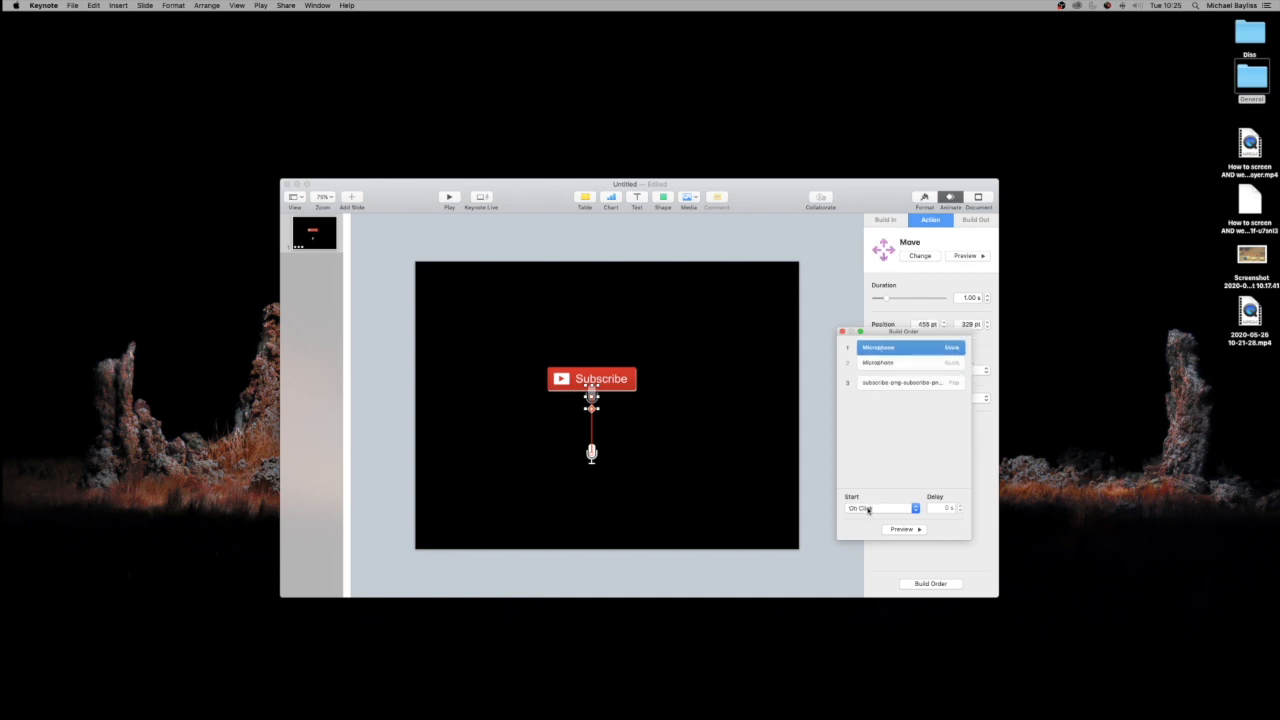
{"action": "left_click", "coordinate": [872, 509]}
{"action": "left_click", "coordinate": [876, 517]}
Step: Have the microphone's Scale build start With Build 1
{"action": "left_click", "coordinate": [896, 366]}
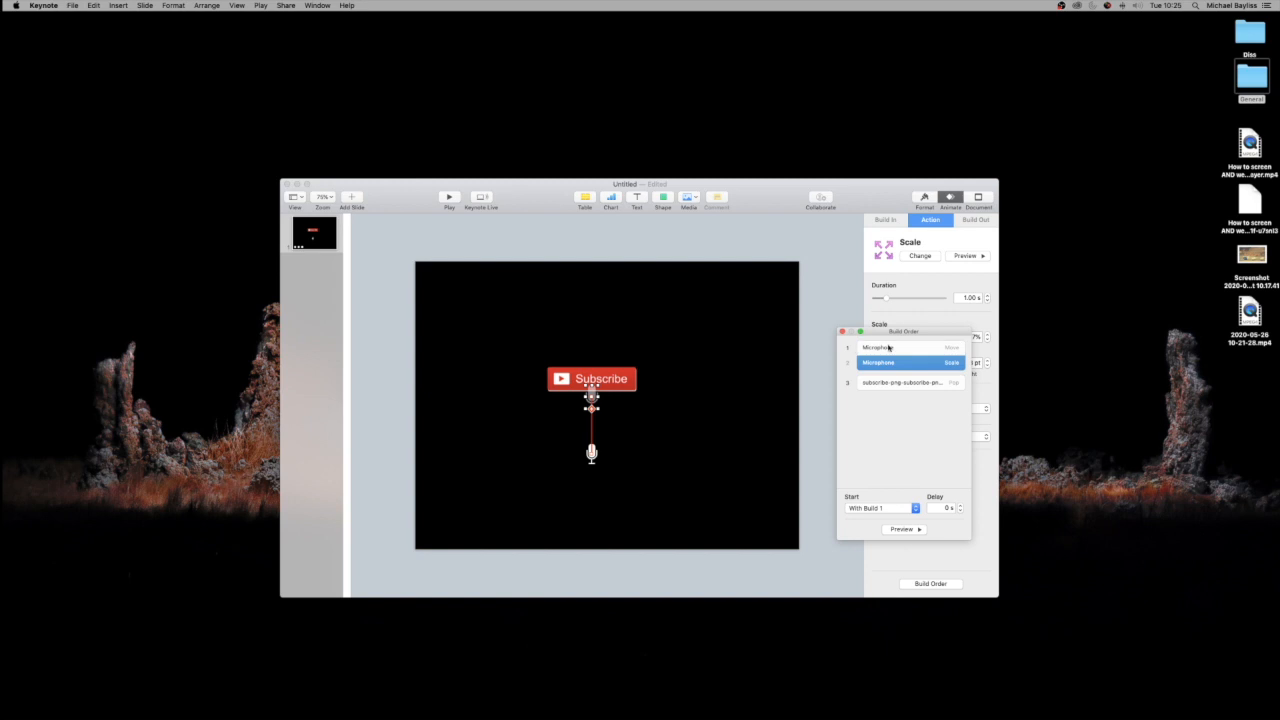
{"action": "left_click", "coordinate": [890, 508]}
{"action": "left_click", "coordinate": [902, 500]}
Step: Have the Subscribe image's Pop build start With Build 2 and preview the build sequence
{"action": "left_click", "coordinate": [882, 386]}
{"action": "left_click", "coordinate": [872, 508]}
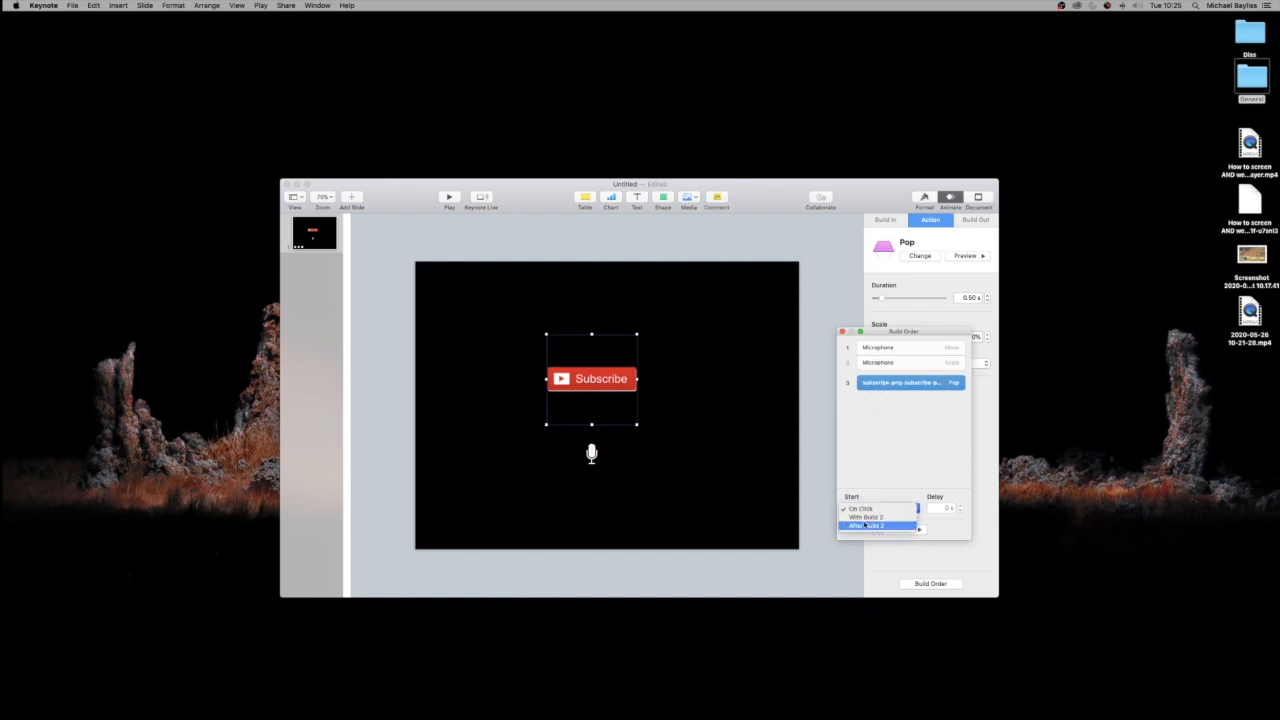
{"action": "left_click", "coordinate": [866, 517]}
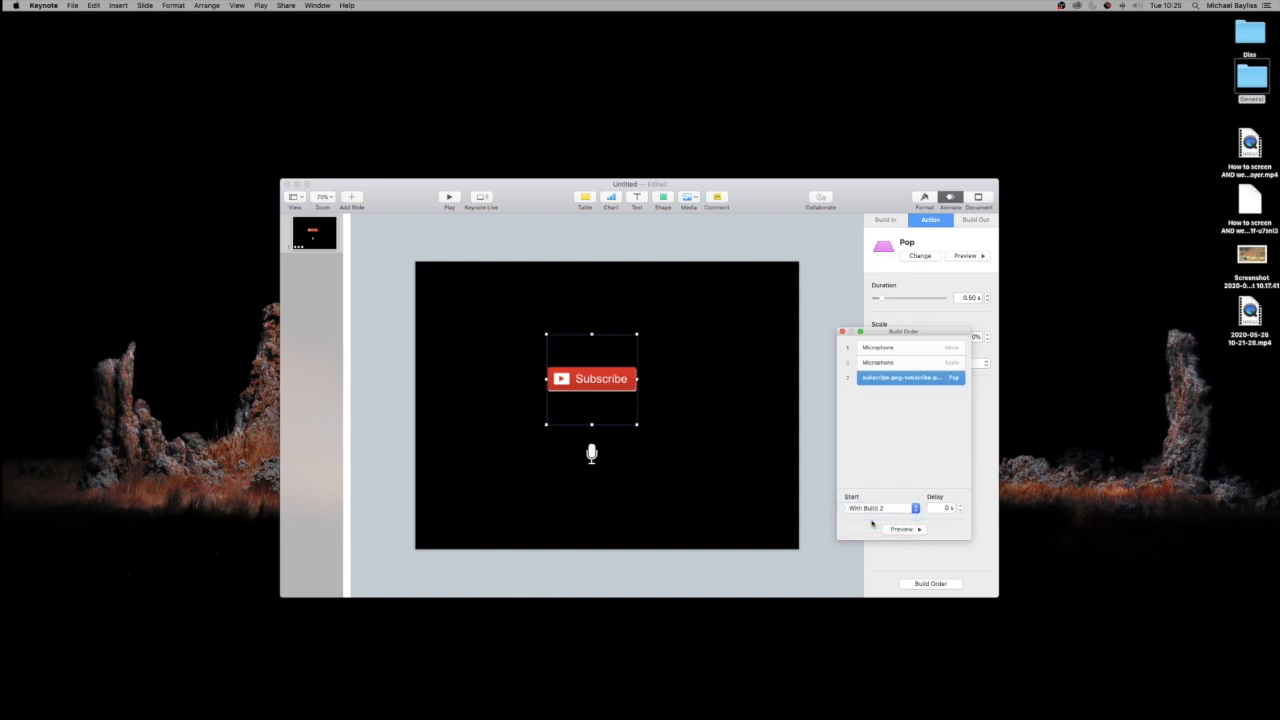
{"action": "left_click", "coordinate": [896, 529]}
Step: Change the start of the Subscribe image's Pop build to After Build 2 and preview the sequence
{"action": "left_click", "coordinate": [903, 509]}
{"action": "left_click", "coordinate": [894, 520]}
{"action": "left_click", "coordinate": [893, 529]}
Step: Nudge the microphone's scaled end position just beneath the Subscribe button, preview the builds and close the build order
{"action": "left_click", "coordinate": [591, 453]}
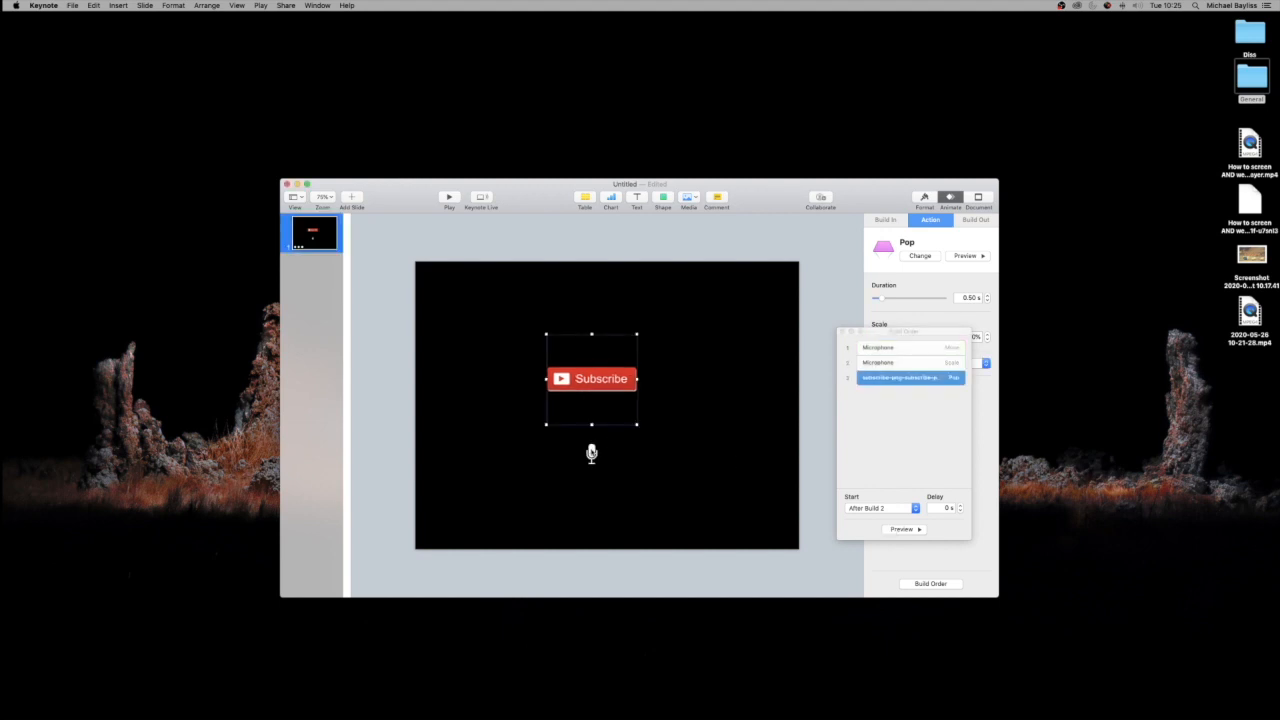
{"action": "left_click", "coordinate": [591, 453]}
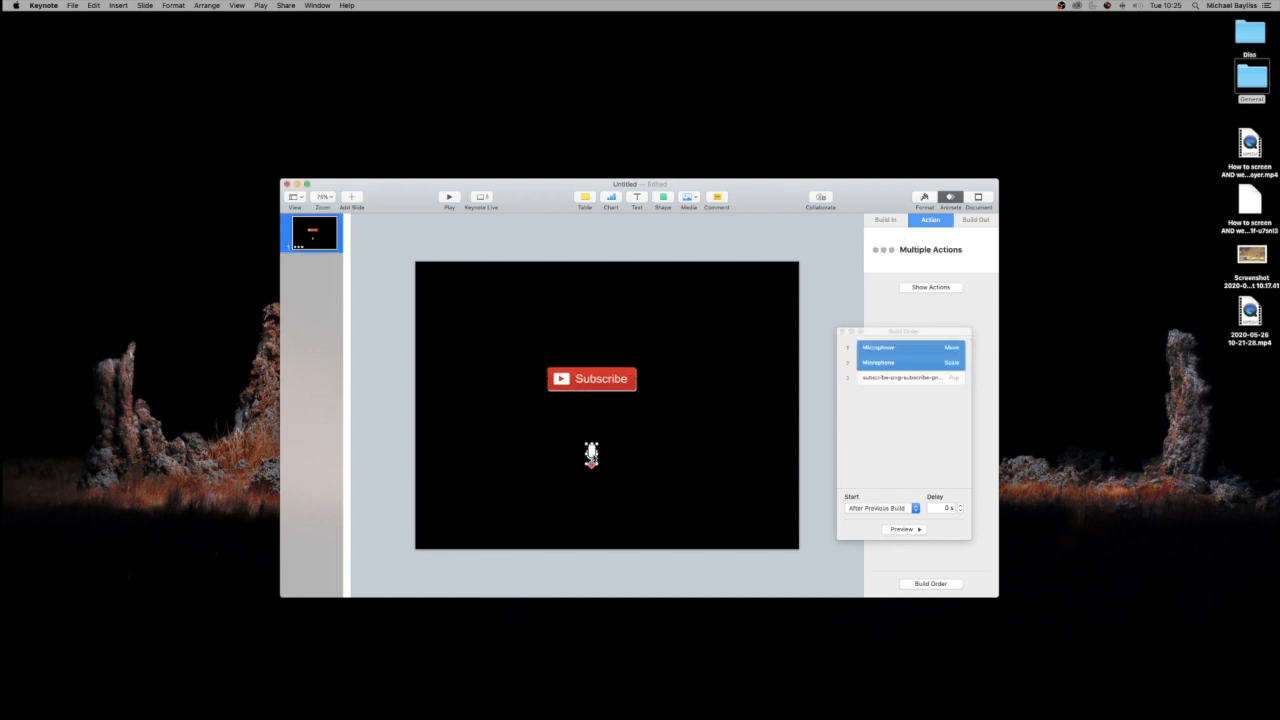
{"action": "left_click", "coordinate": [880, 362]}
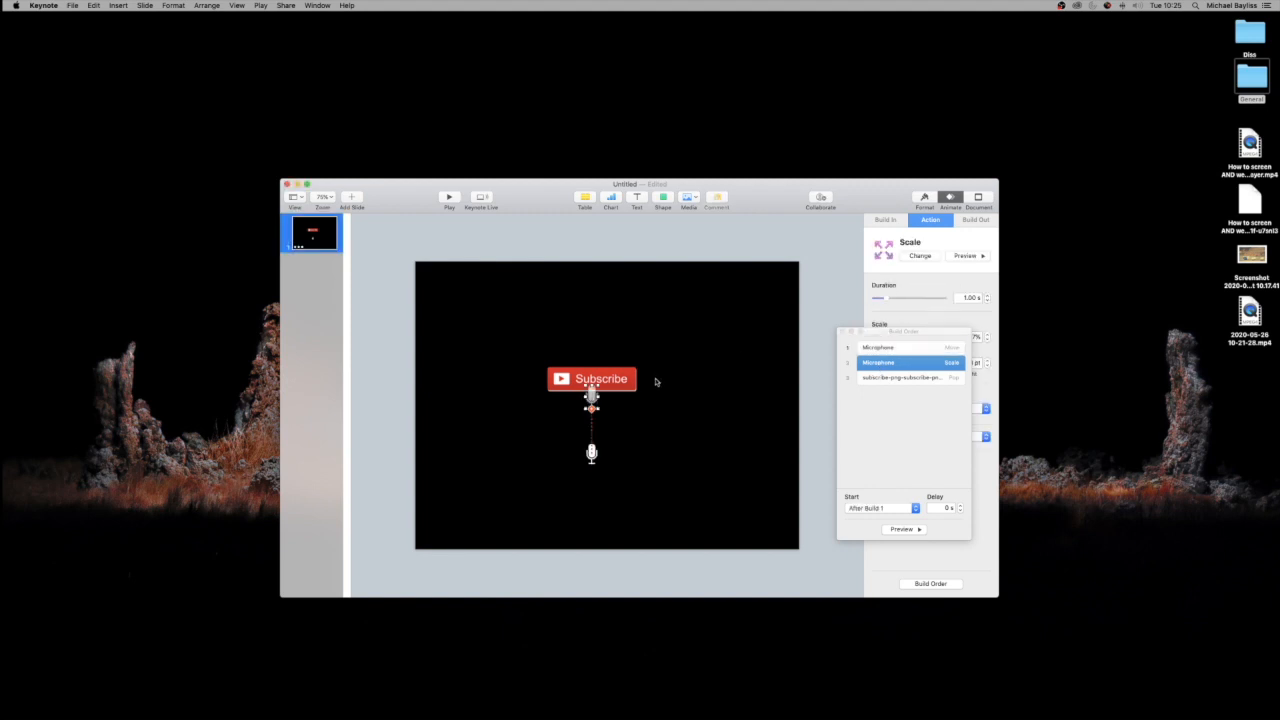
{"action": "left_click_drag", "start_coordinate": [591, 391], "coordinate": [592, 392]}
{"action": "left_click", "coordinate": [915, 529]}
{"action": "left_click", "coordinate": [841, 334]}
{"action": "left_click", "coordinate": [709, 450]}
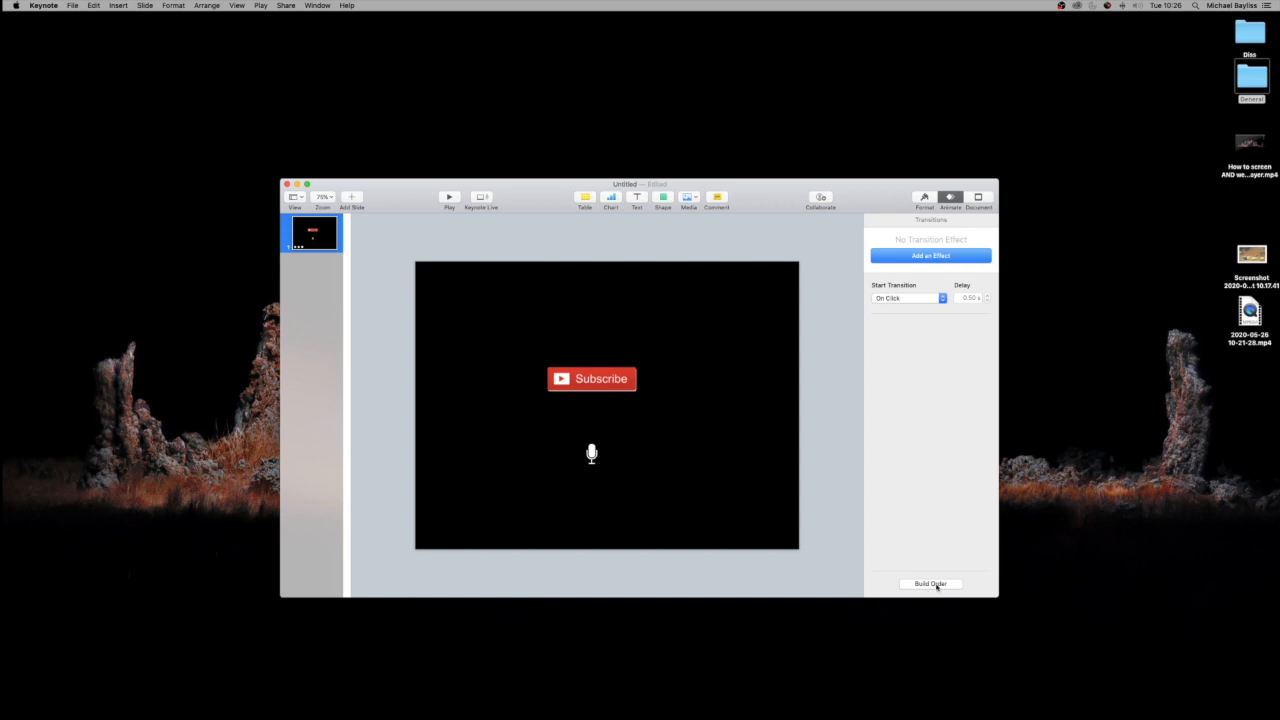
Step: Reopen the build order to preview the complete animation sequence, and close it again
{"action": "left_click", "coordinate": [930, 583]}
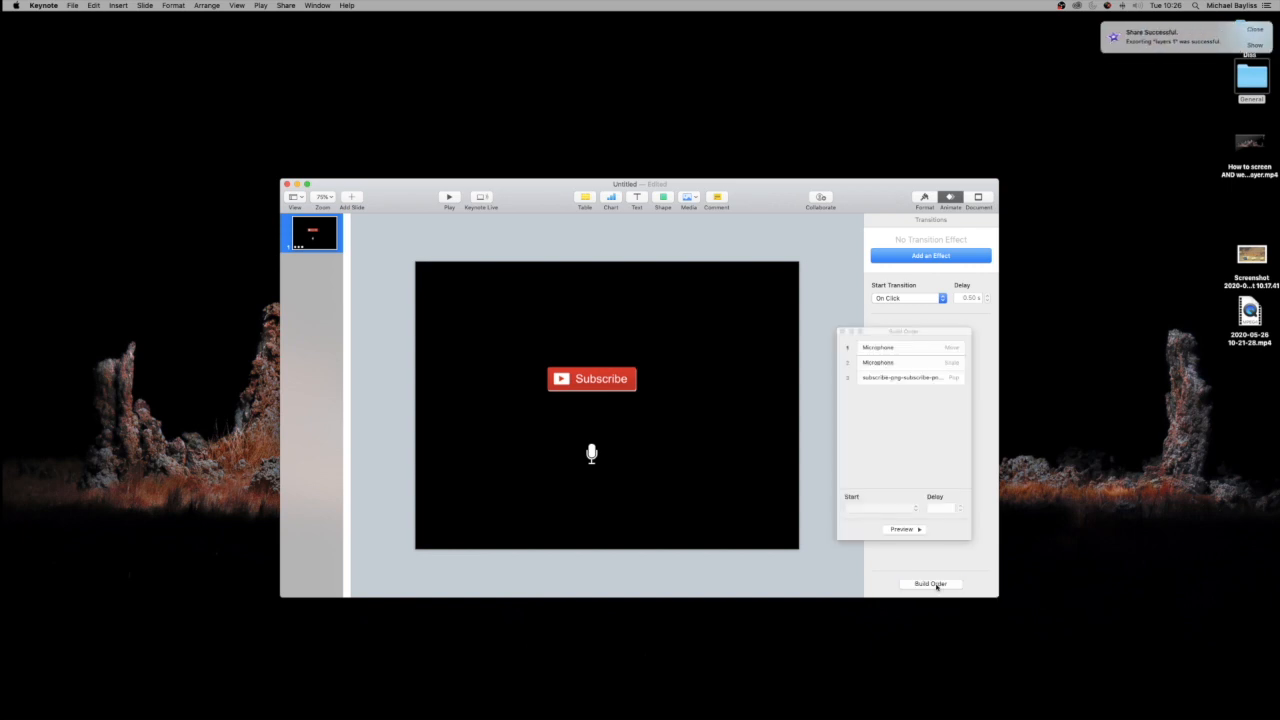
{"action": "left_click", "coordinate": [904, 529]}
{"action": "left_click", "coordinate": [842, 331]}
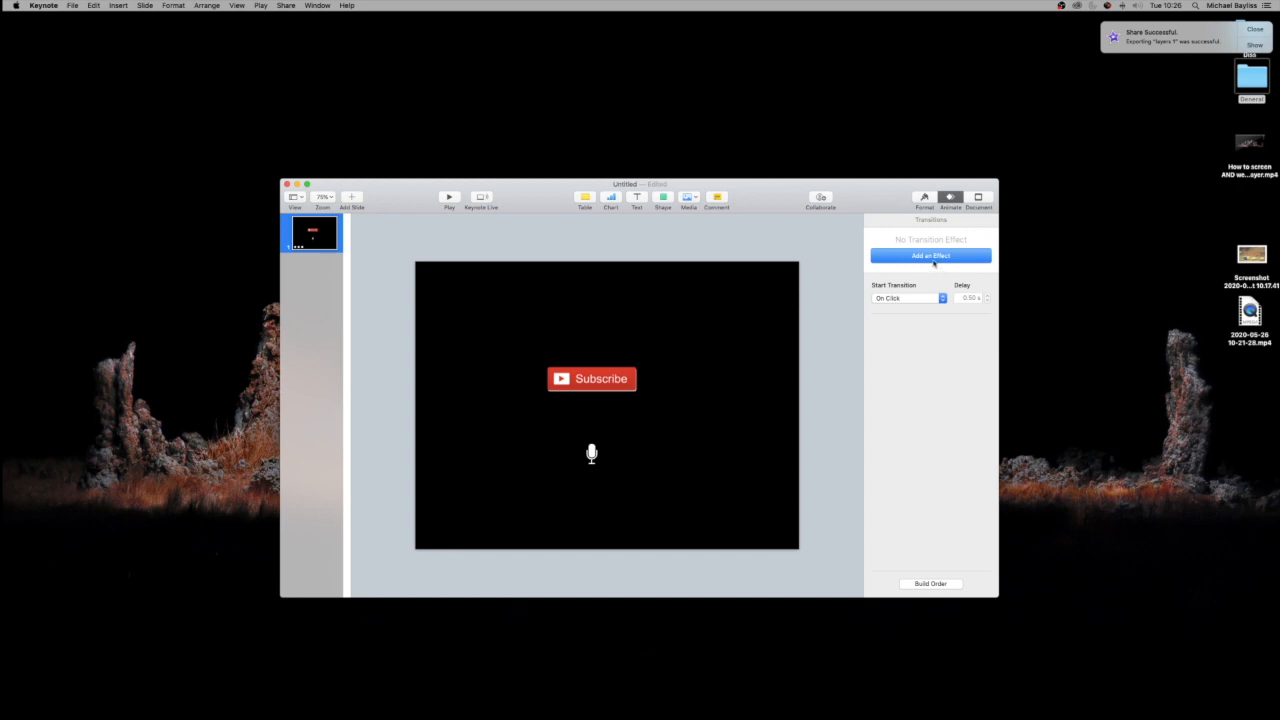
Step: Add an Opacity action of 0% to both the Subscribe image and the microphone, and preview it
{"action": "left_click_drag", "start_coordinate": [530, 339], "coordinate": [693, 486]}
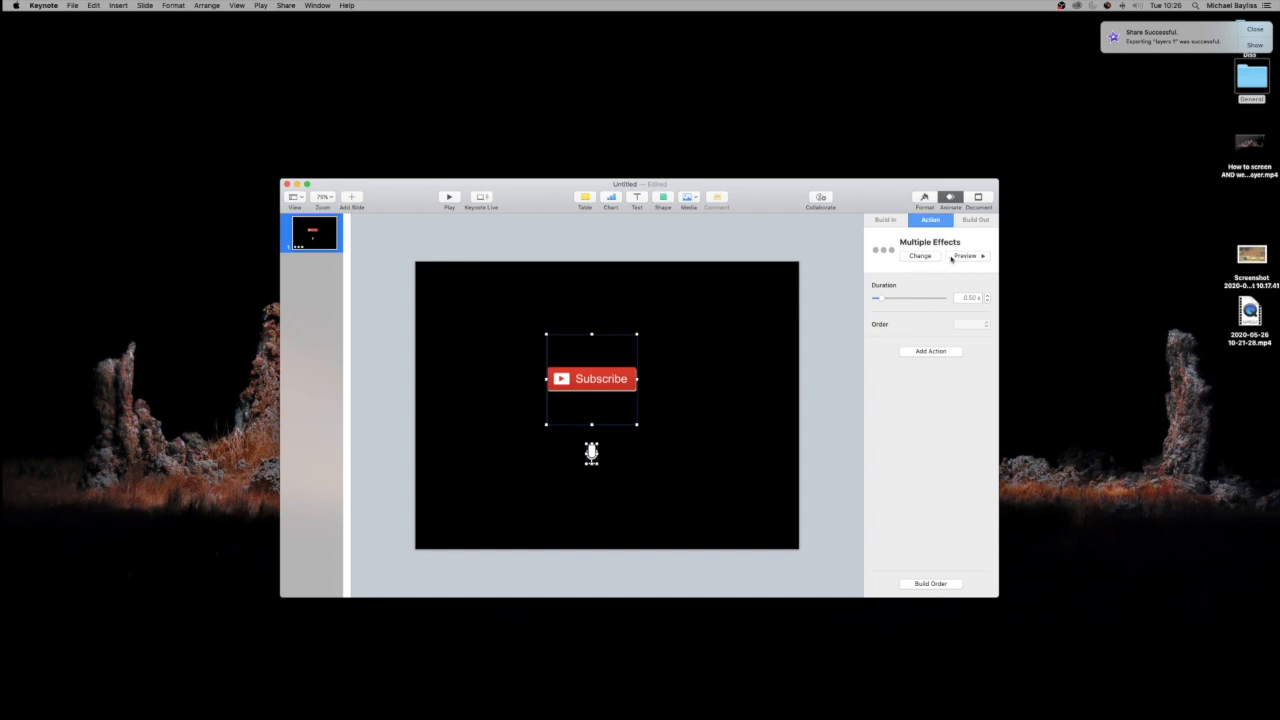
{"action": "left_click", "coordinate": [940, 351]}
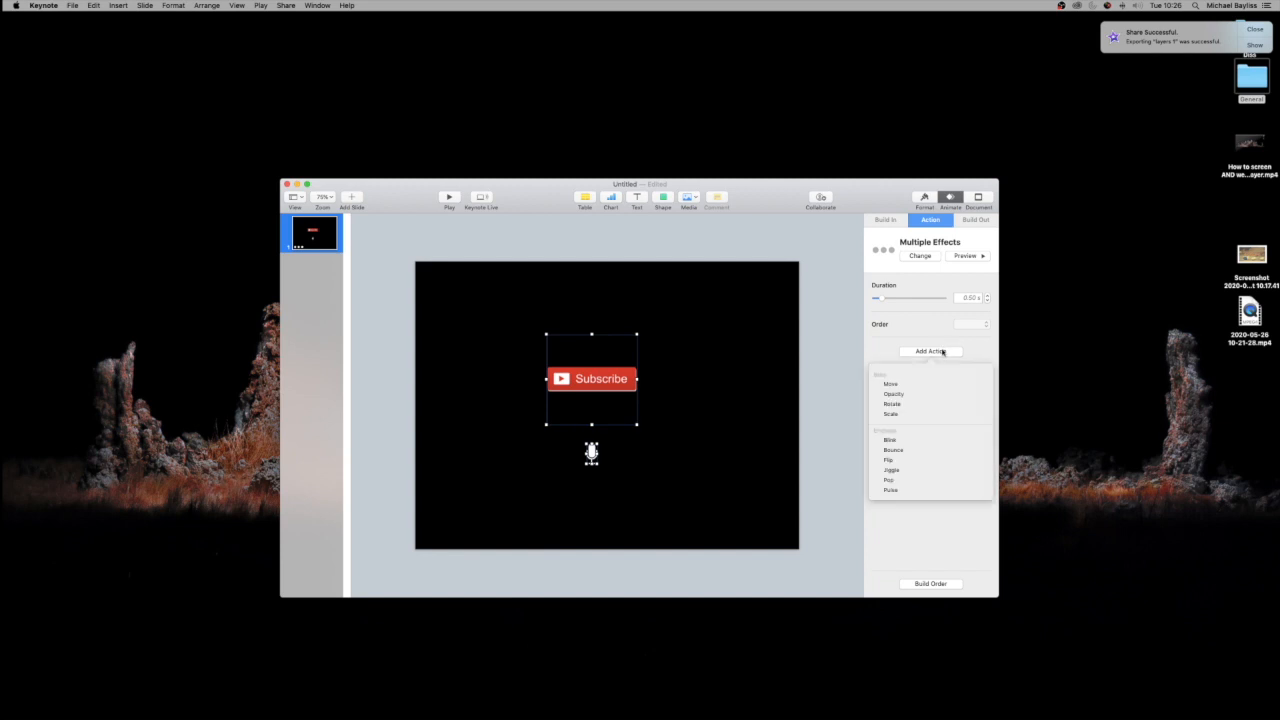
{"action": "left_click", "coordinate": [905, 397]}
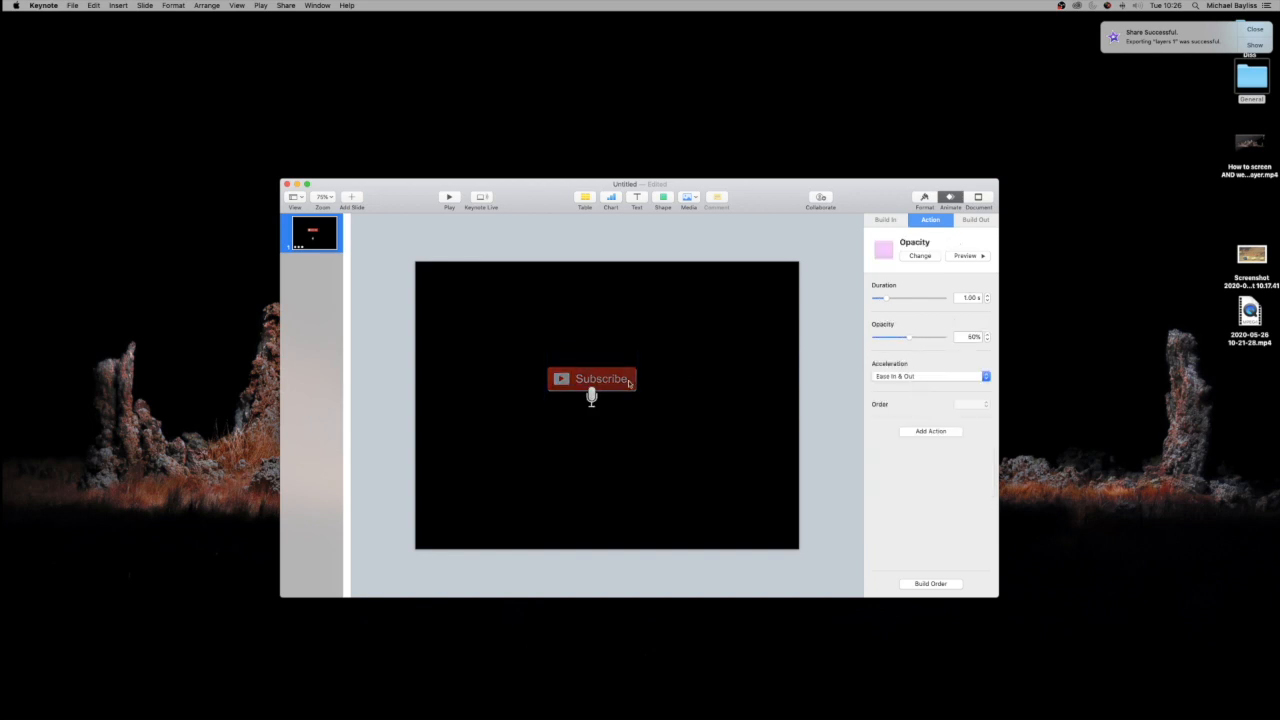
{"action": "left_click_drag", "start_coordinate": [904, 340], "coordinate": [805, 341]}
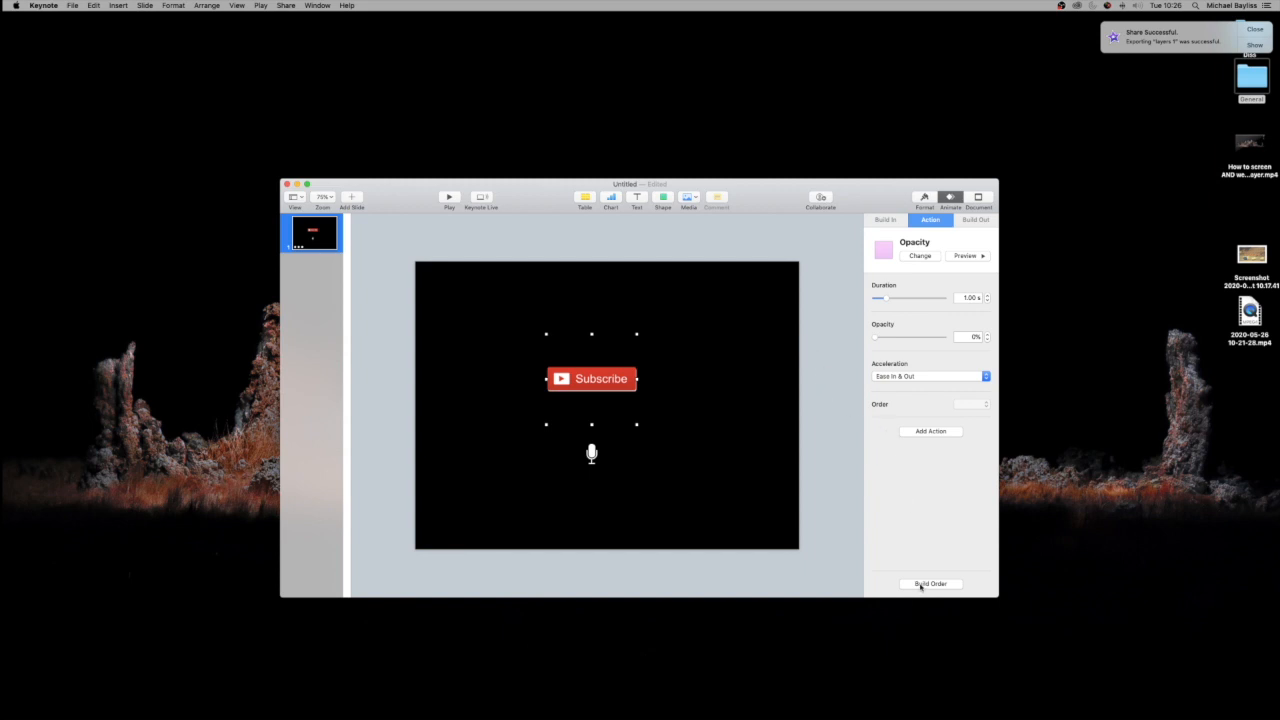
{"action": "left_click", "coordinate": [962, 257]}
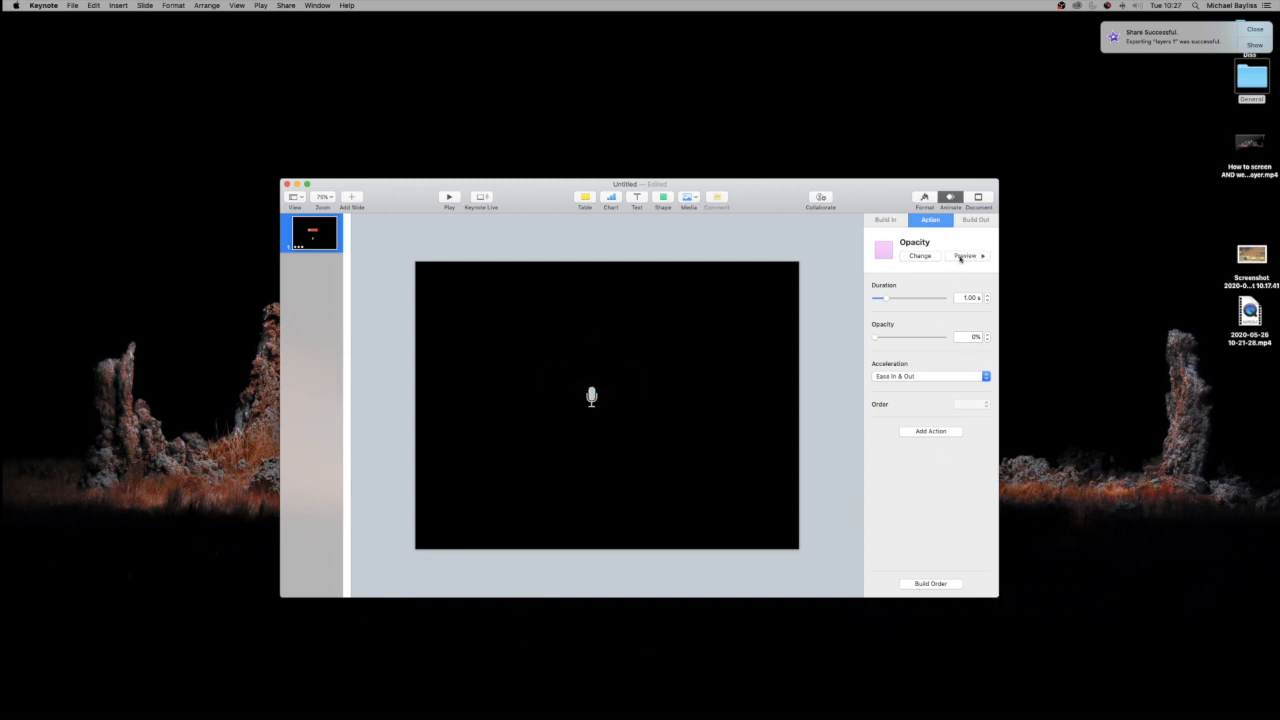
Step: Open the build order and have the Subscribe image's Opacity build start After Build 3
{"action": "left_click", "coordinate": [952, 584]}
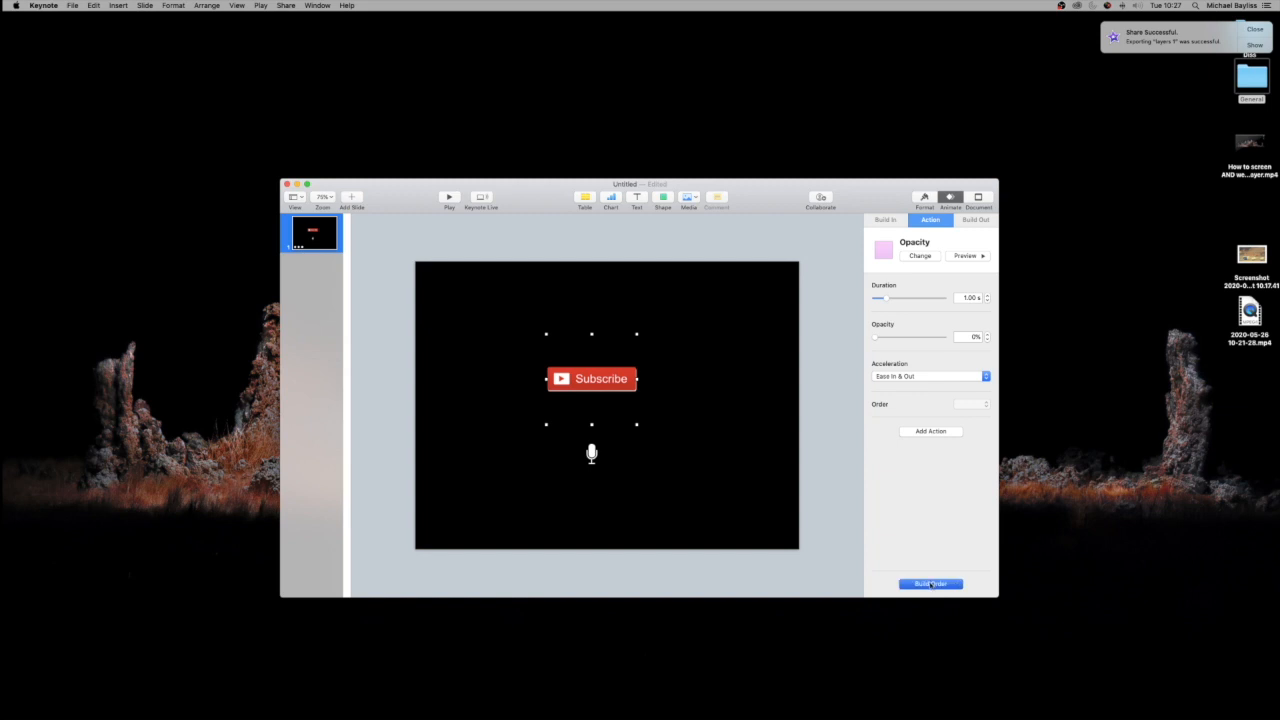
{"action": "left_click", "coordinate": [889, 509]}
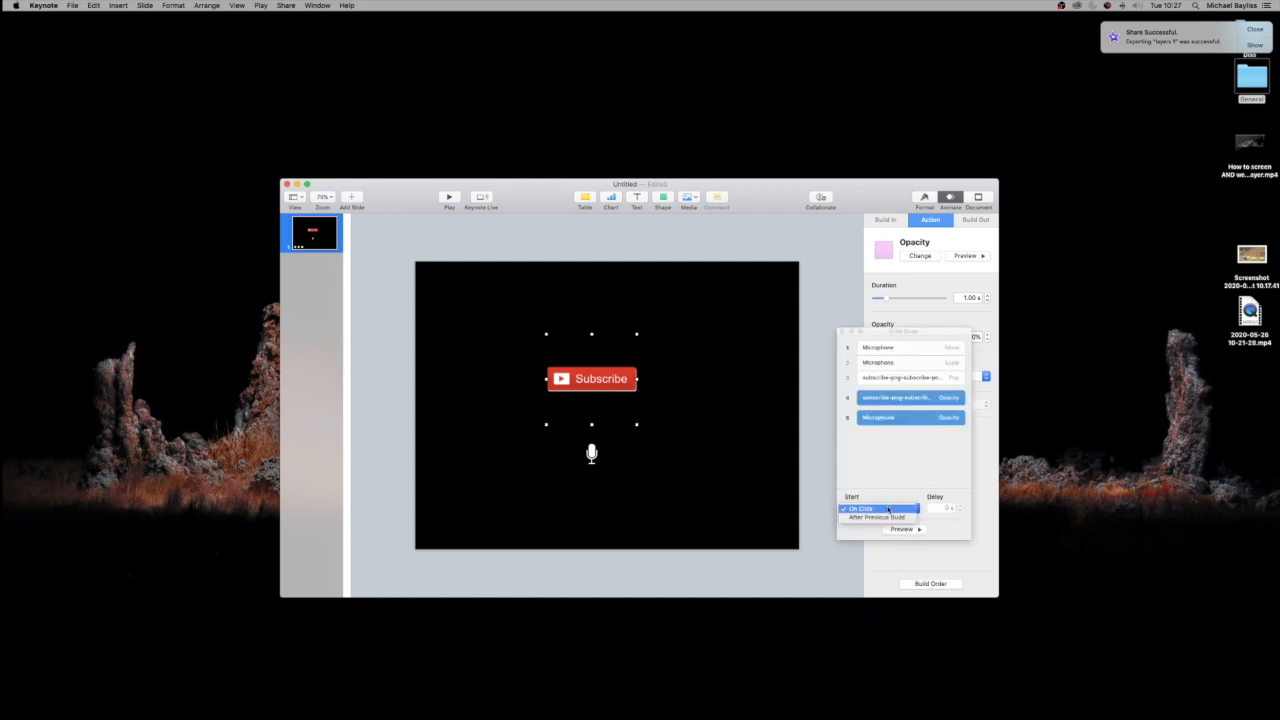
{"action": "left_click", "coordinate": [888, 491]}
{"action": "left_click", "coordinate": [891, 401]}
{"action": "left_click", "coordinate": [891, 401]}
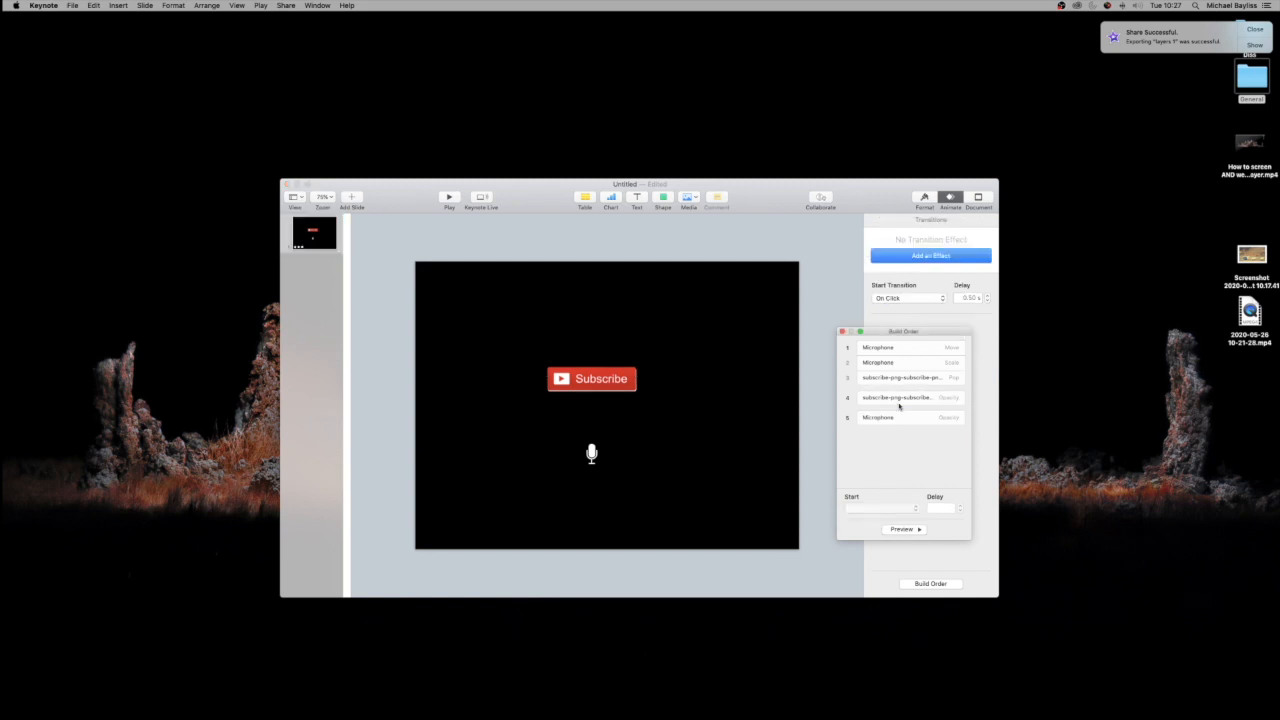
{"action": "left_click", "coordinate": [893, 509]}
{"action": "left_click", "coordinate": [893, 510]}
Step: Have the microphone's Opacity build start With Build 4 and preview the sequence
{"action": "left_click", "coordinate": [887, 415]}
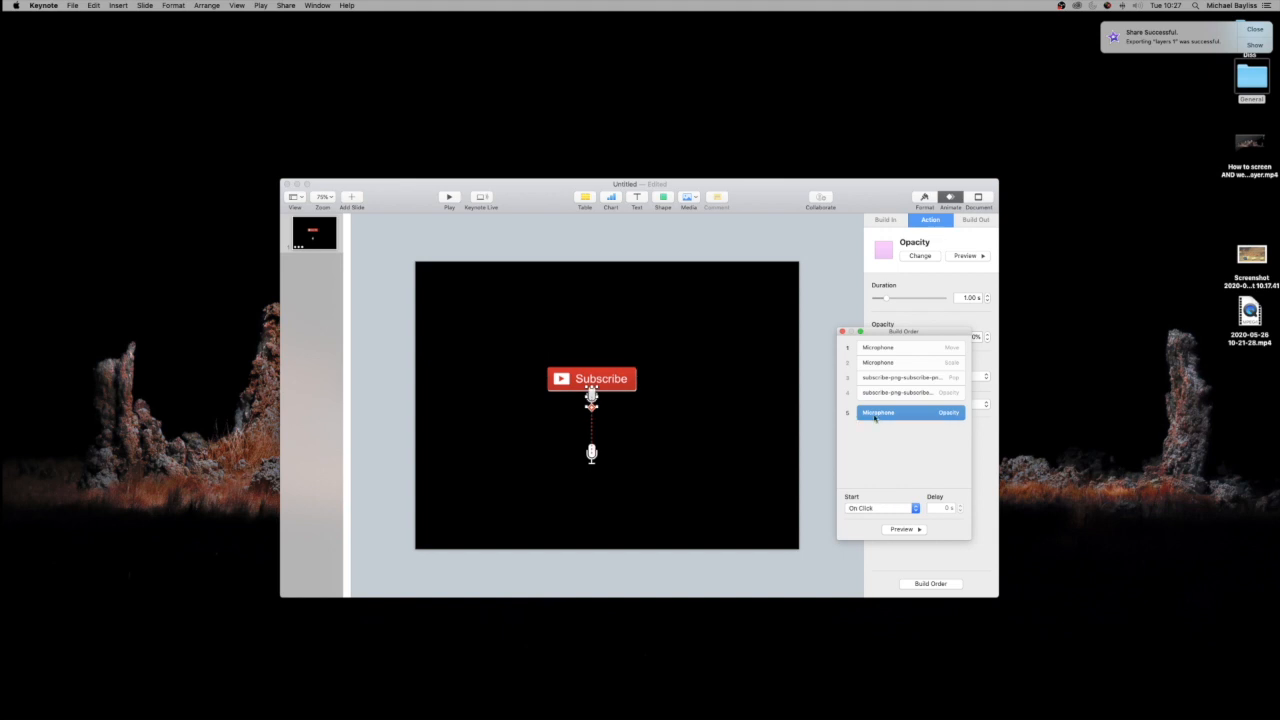
{"action": "left_click", "coordinate": [880, 508]}
{"action": "left_click", "coordinate": [881, 518]}
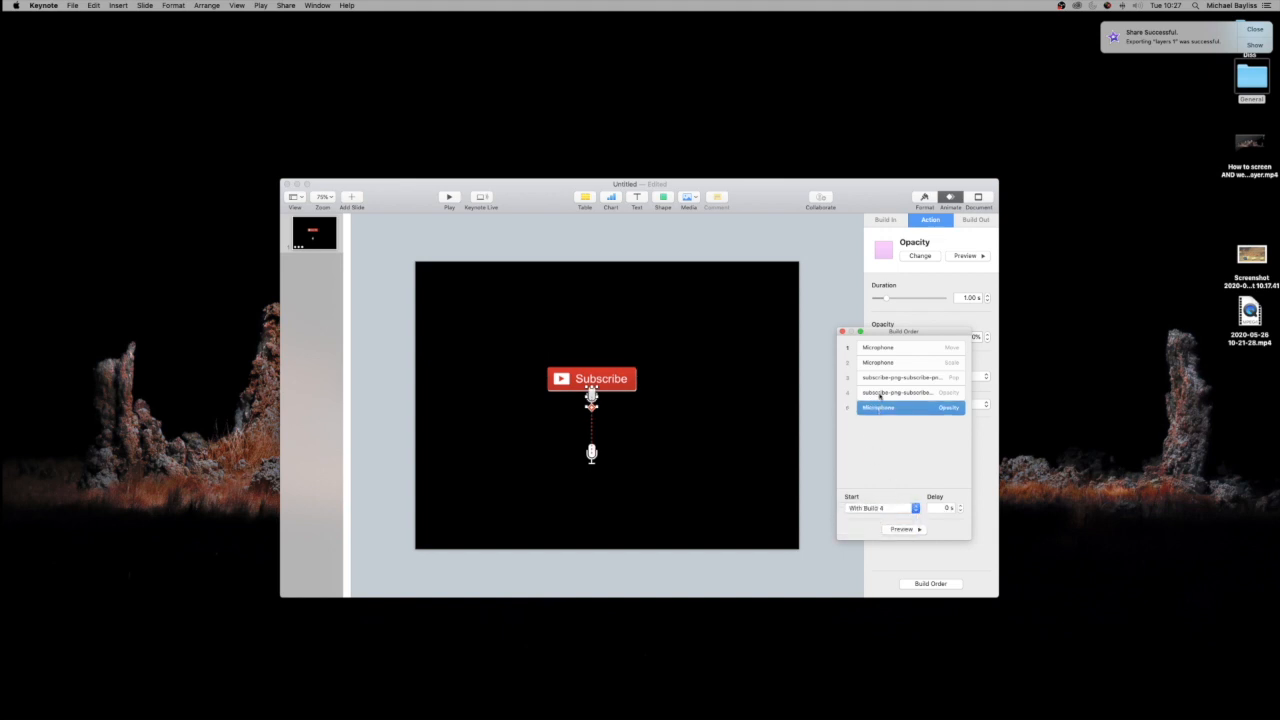
{"action": "left_click", "coordinate": [906, 530]}
Step: Set the delay of the Subscribe image's Opacity build to 2.00 s
{"action": "left_click", "coordinate": [902, 394]}
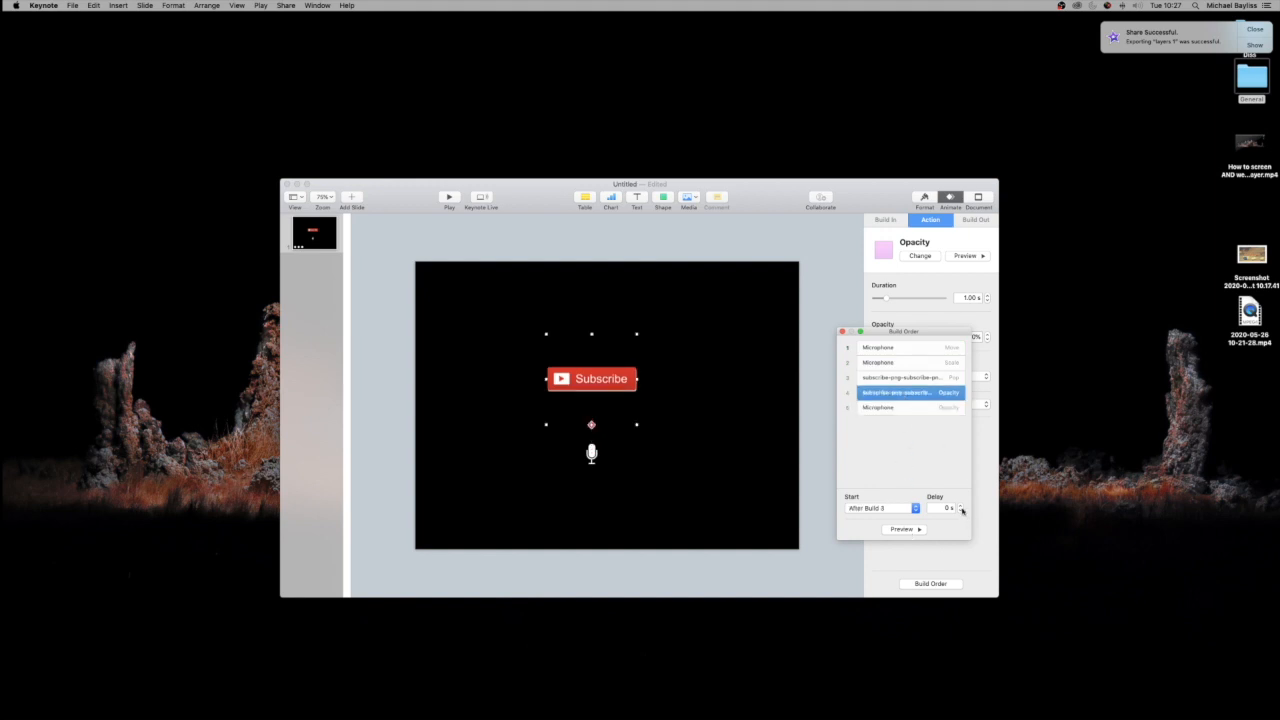
{"action": "left_click", "coordinate": [961, 507]}
{"action": "left_click", "coordinate": [961, 511]}
{"action": "left_click", "coordinate": [961, 504]}
{"action": "left_click", "coordinate": [945, 410]}
{"action": "left_click", "coordinate": [961, 505]}
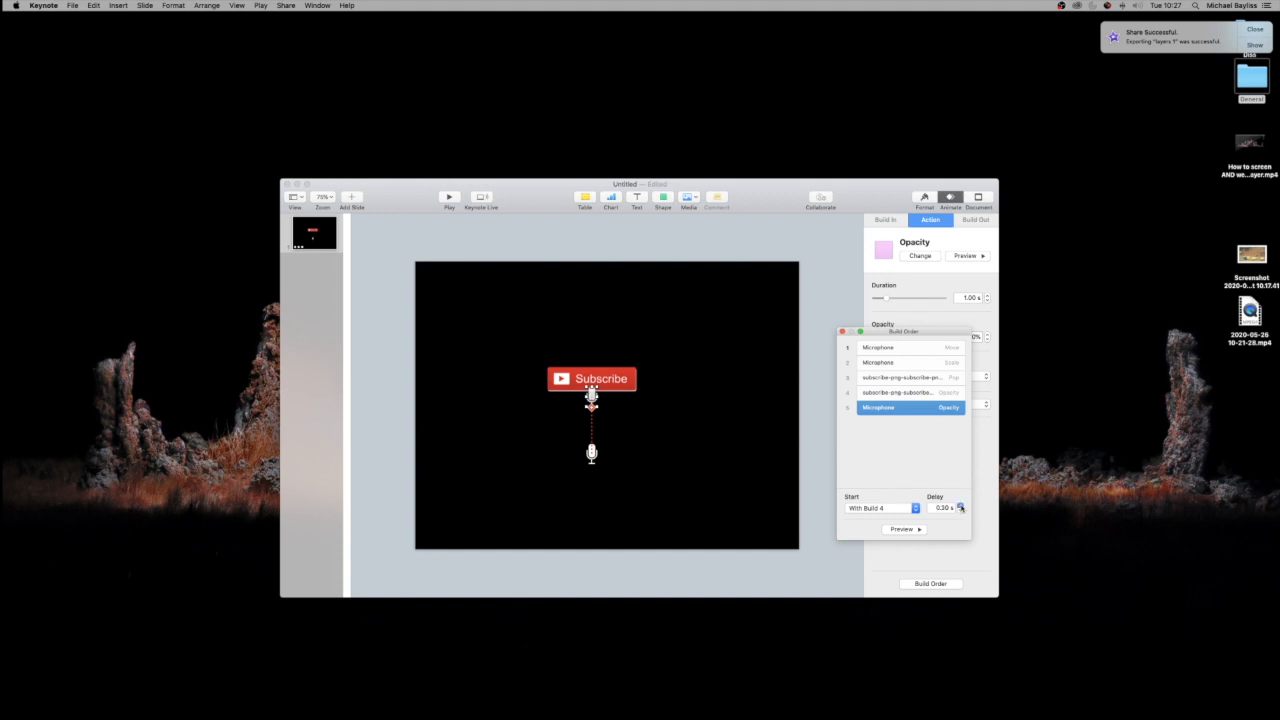
{"action": "left_click", "coordinate": [961, 511]}
Step: Check the Subscribe image's Pop and Opacity builds, preview the whole sequence and close the build order
{"action": "left_click", "coordinate": [890, 377]}
{"action": "left_click", "coordinate": [890, 392]}
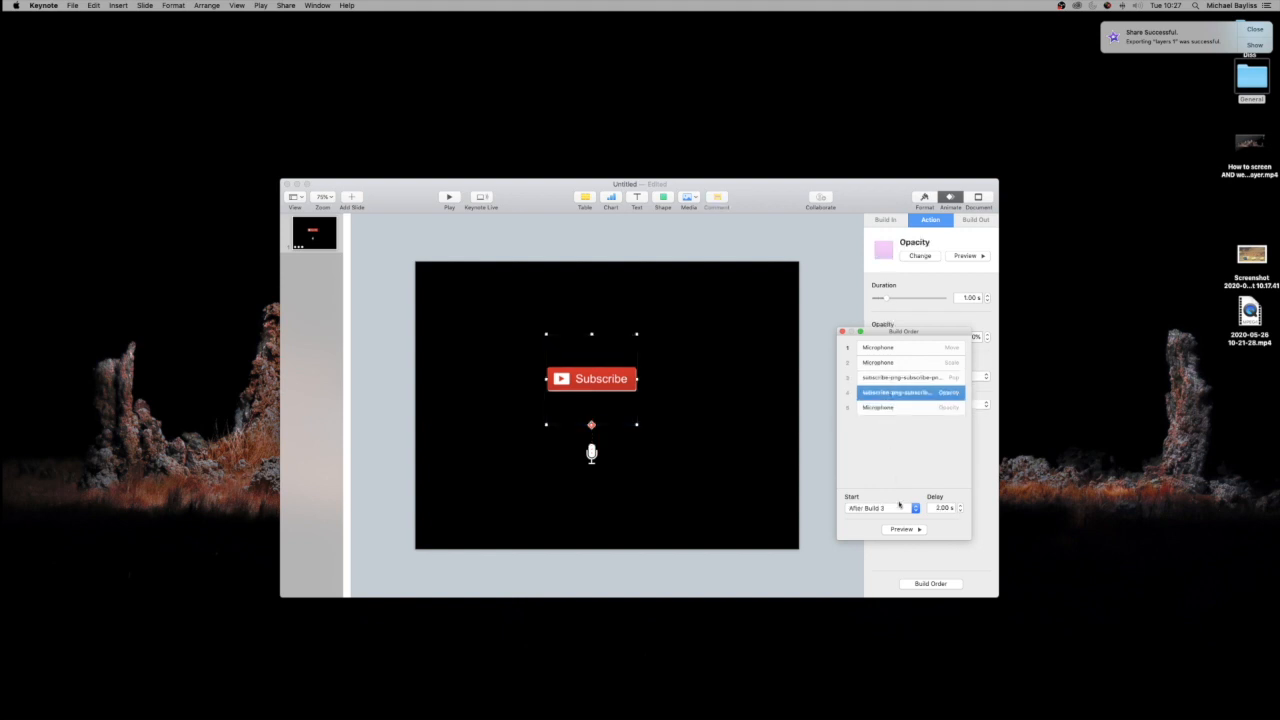
{"action": "left_click", "coordinate": [905, 529]}
{"action": "left_click", "coordinate": [842, 332]}
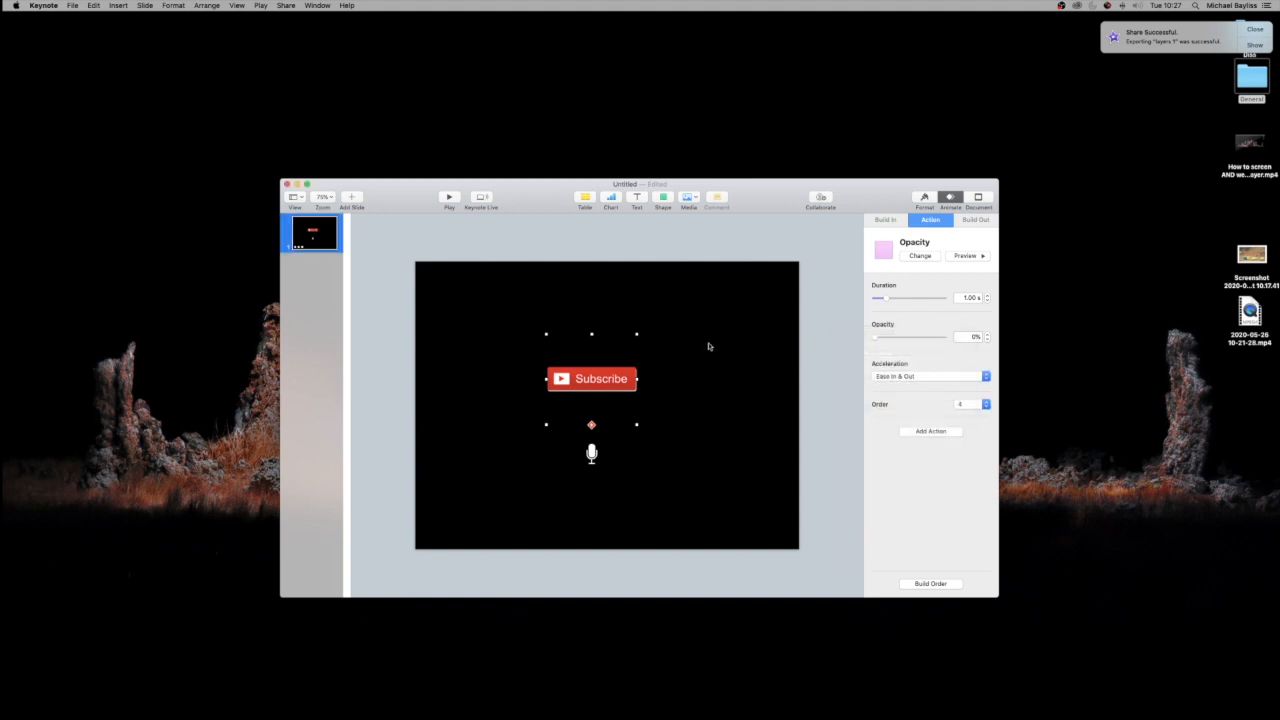
Step: Move the Subscribe image and microphone together to the slide's lower-left corner, with the microphone below the slide, and extend the window downward
{"action": "left_click", "coordinate": [710, 346]}
{"action": "left_click_drag", "start_coordinate": [523, 320], "coordinate": [684, 460]}
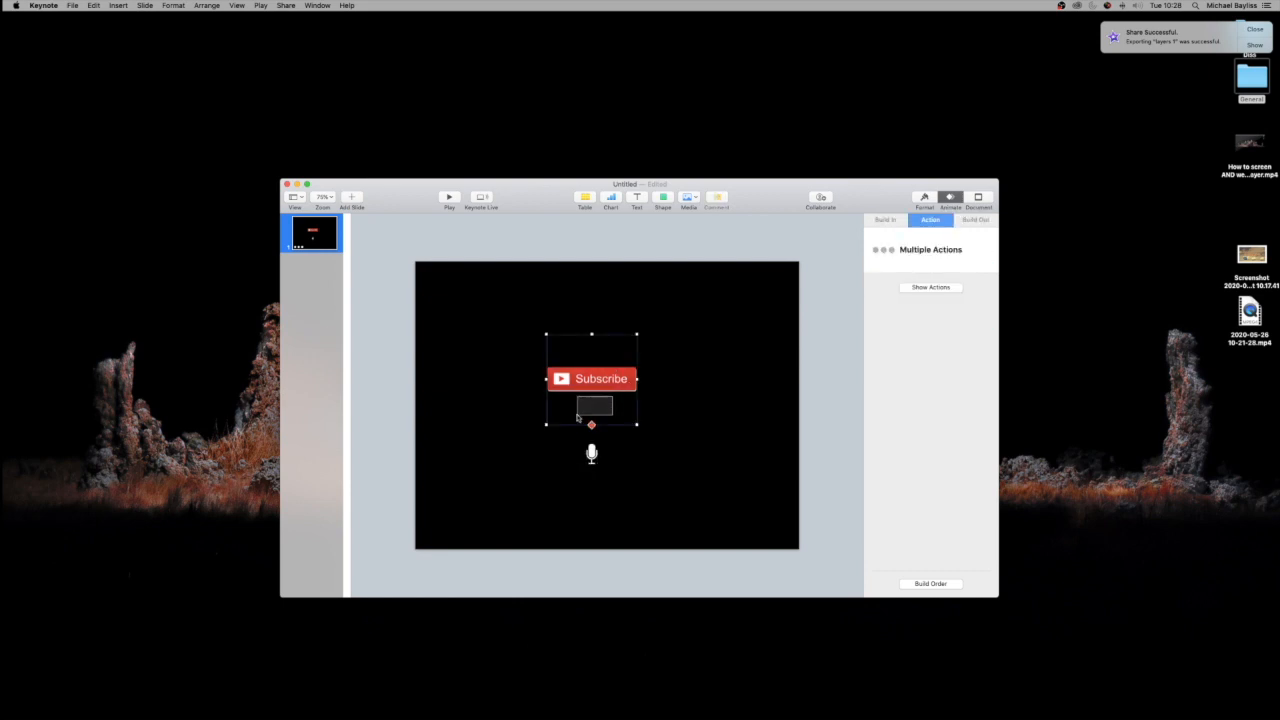
{"action": "left_click_drag", "start_coordinate": [523, 334], "coordinate": [663, 486]}
{"action": "left_click_drag", "start_coordinate": [602, 393], "coordinate": [476, 286]}
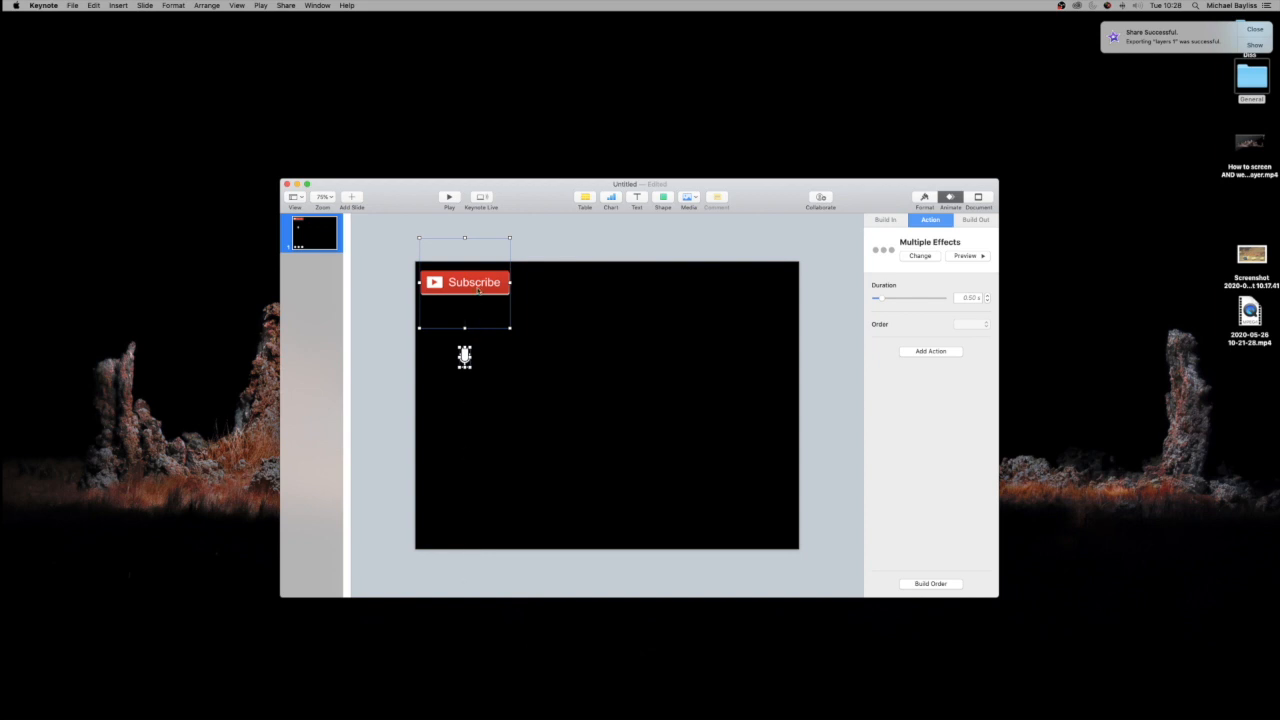
{"action": "left_click_drag", "start_coordinate": [478, 291], "coordinate": [765, 287]}
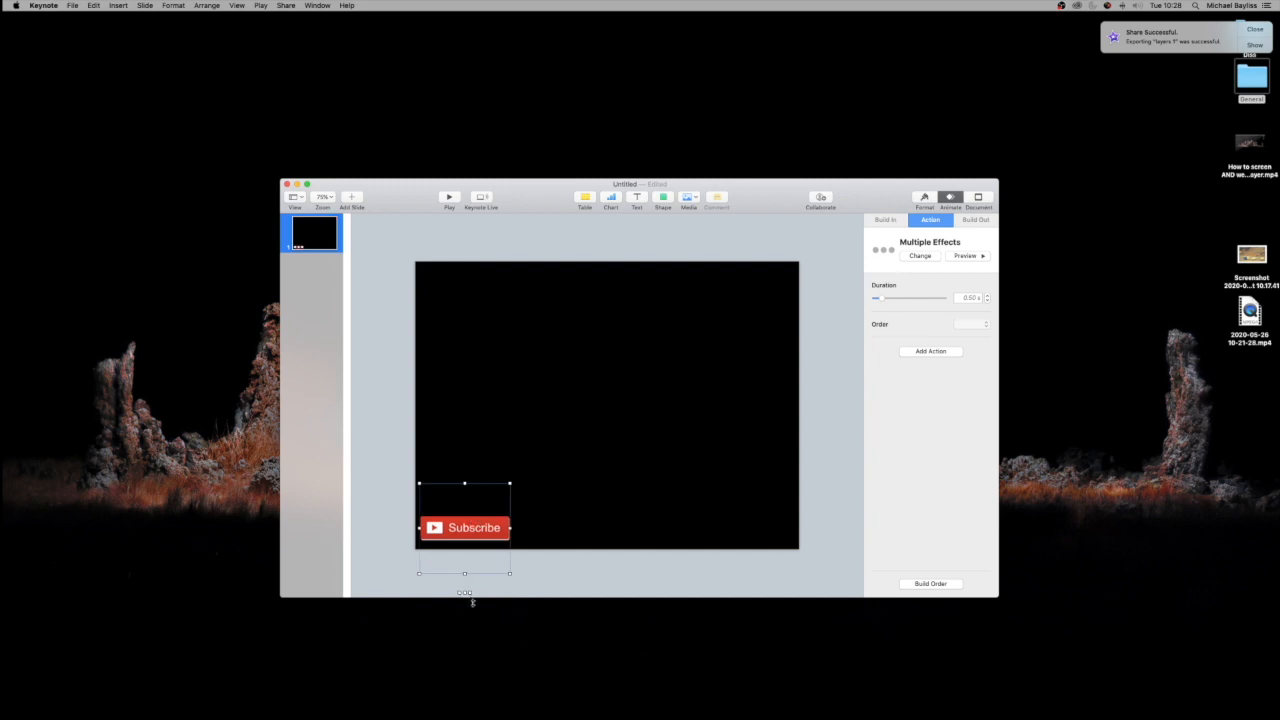
{"action": "left_click_drag", "start_coordinate": [470, 597], "coordinate": [466, 614]}
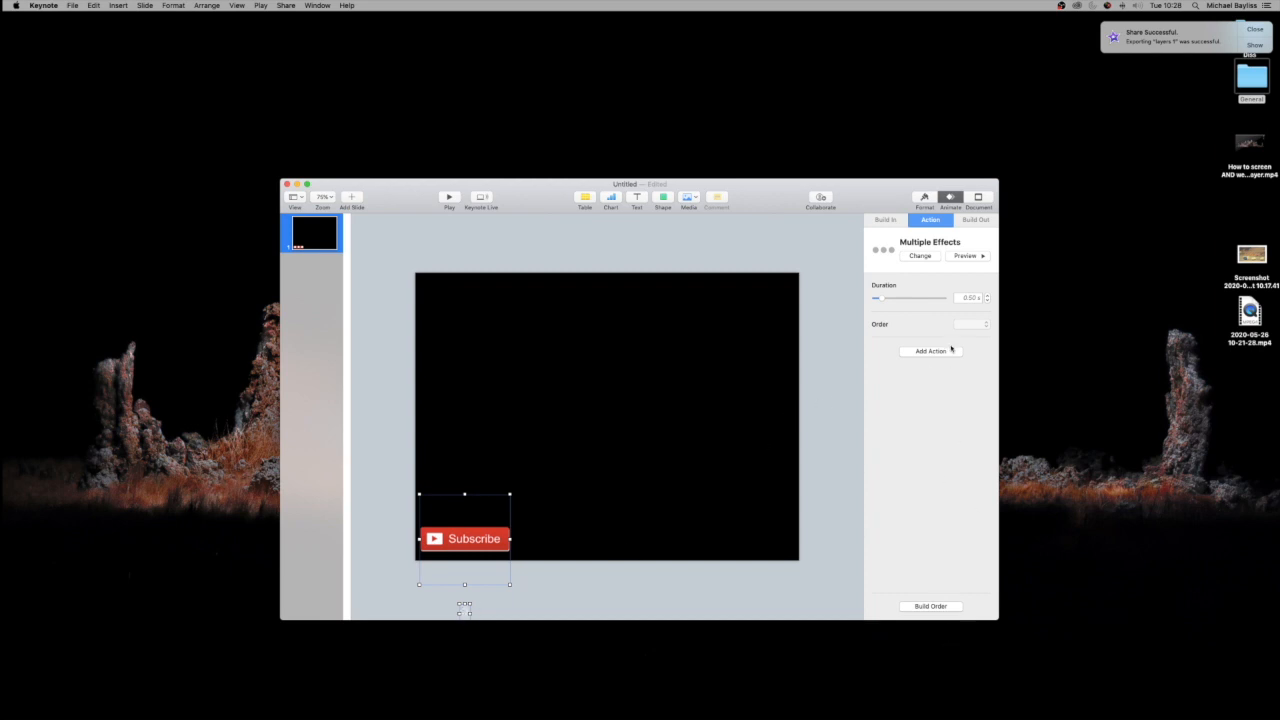
{"action": "left_click", "coordinate": [966, 257]}
Step: Try raising the Subscribe image without the microphone, preview the builds from the build order and undo the move
{"action": "left_click", "coordinate": [496, 556]}
{"action": "left_click_drag", "start_coordinate": [496, 556], "coordinate": [518, 535]}
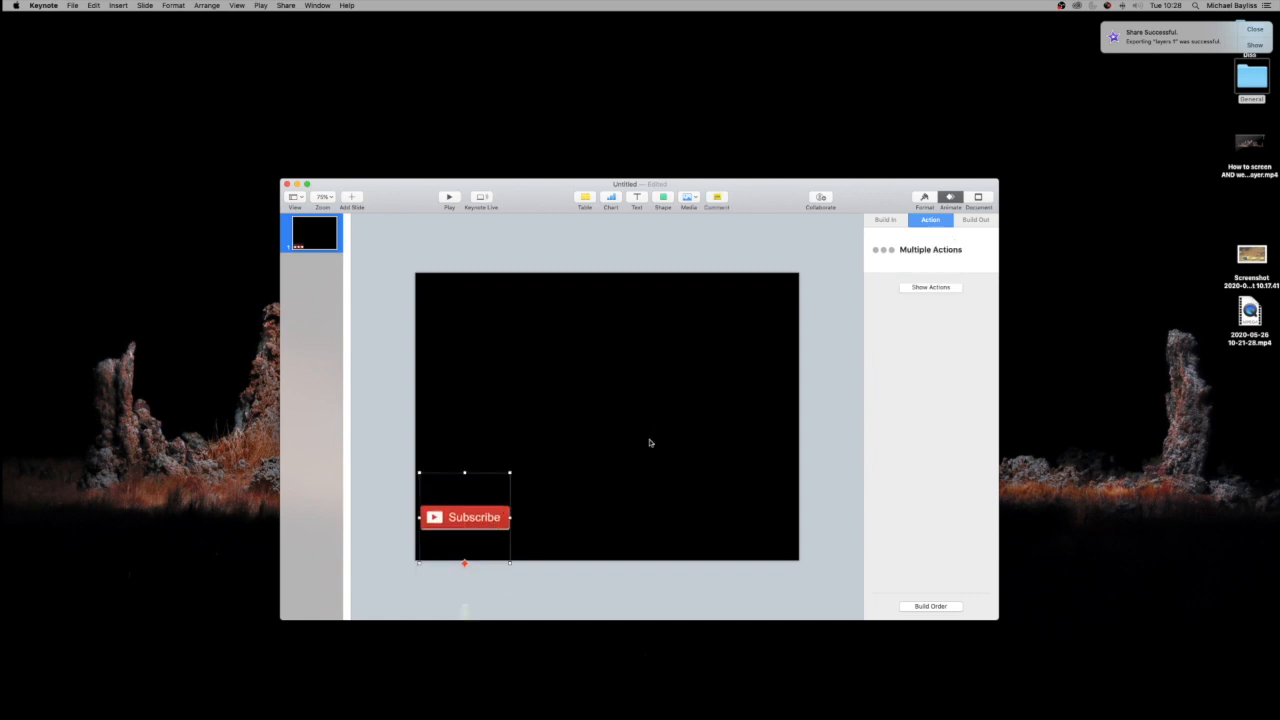
{"action": "left_click", "coordinate": [931, 606]}
{"action": "left_click", "coordinate": [911, 530]}
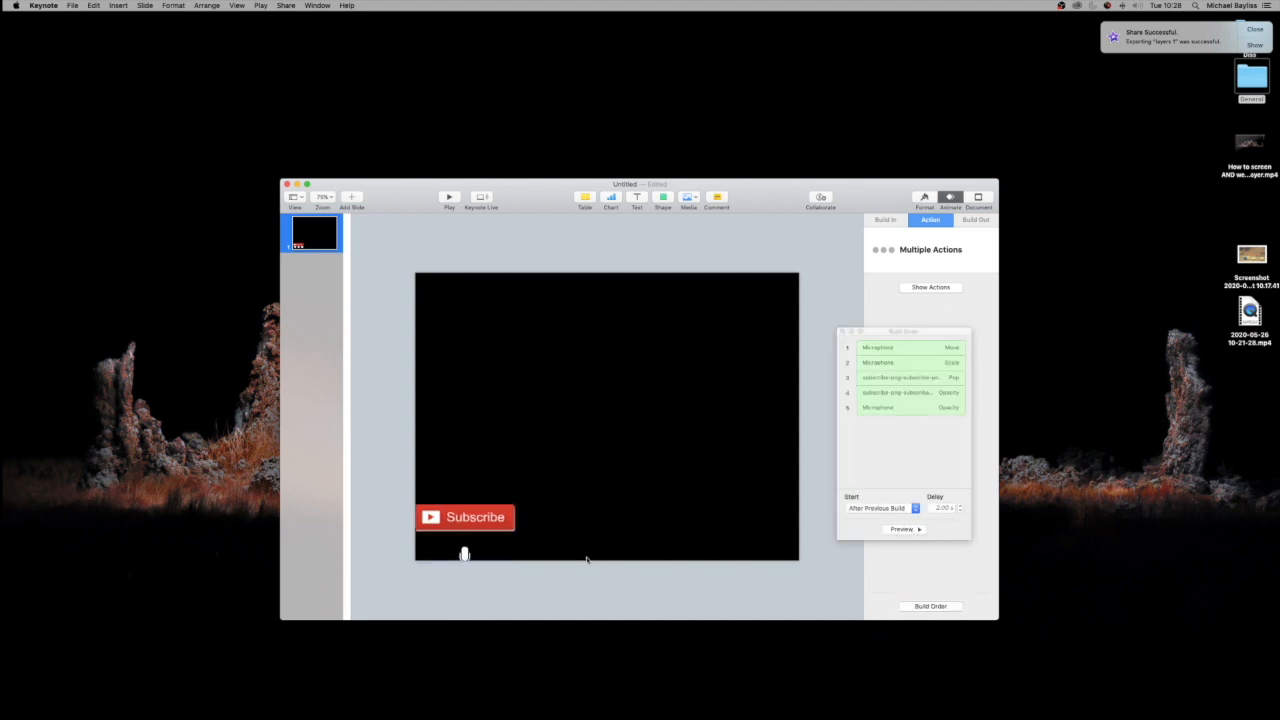
{"action": "left_click", "coordinate": [524, 586]}
{"action": "left_click", "coordinate": [466, 616]}
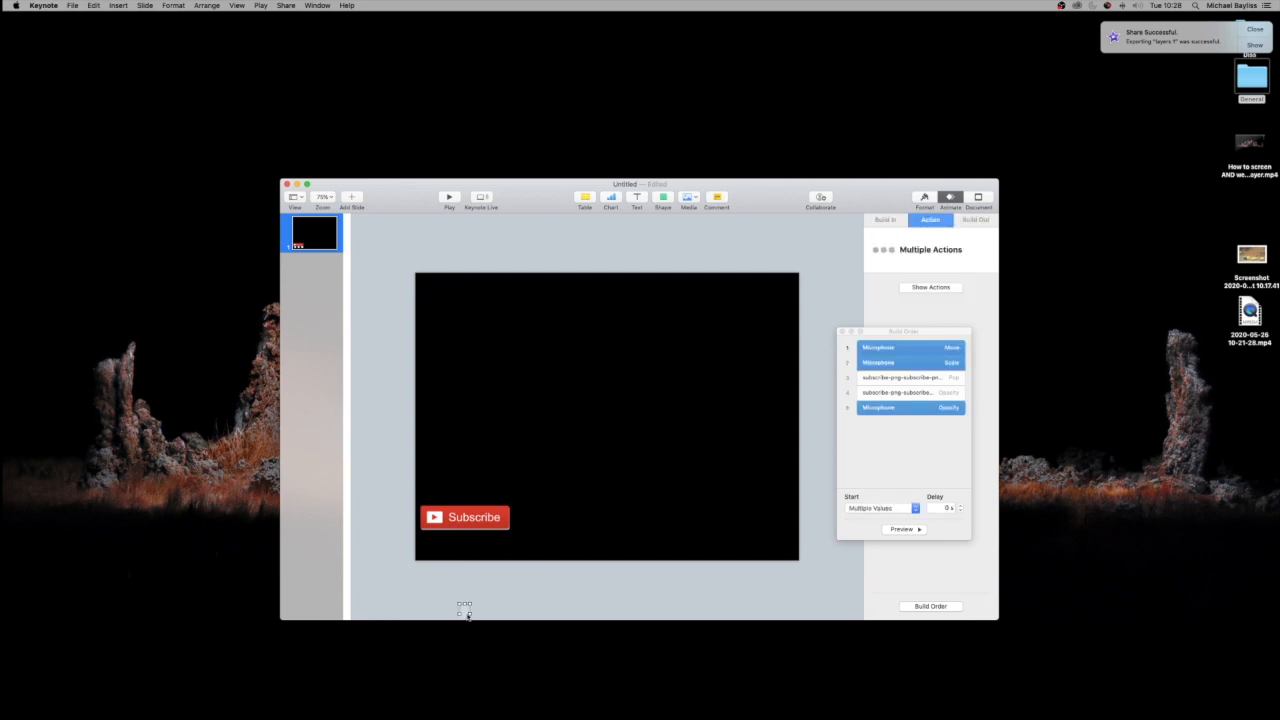
{"action": "key", "text": "super+z"}
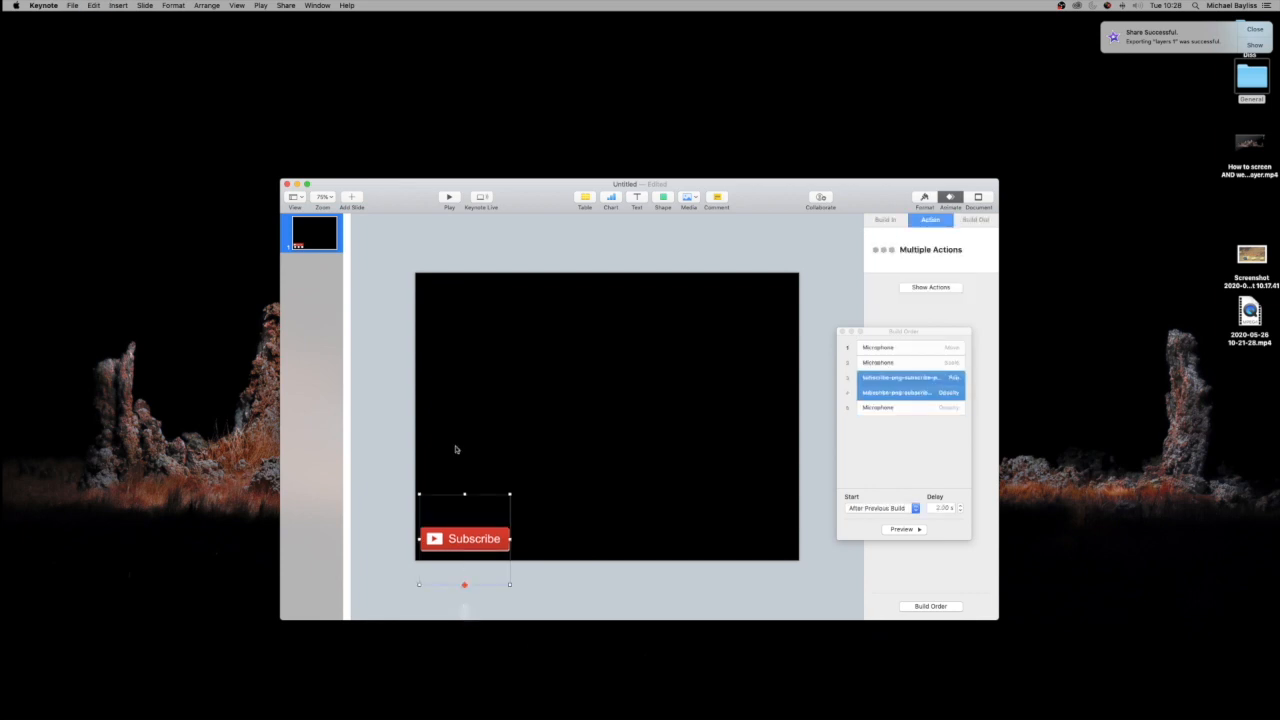
Step: Raise the Subscribe image and microphone together slightly, keeping the microphone off the slide, and preview all builds
{"action": "left_click_drag", "start_coordinate": [428, 435], "coordinate": [503, 645]}
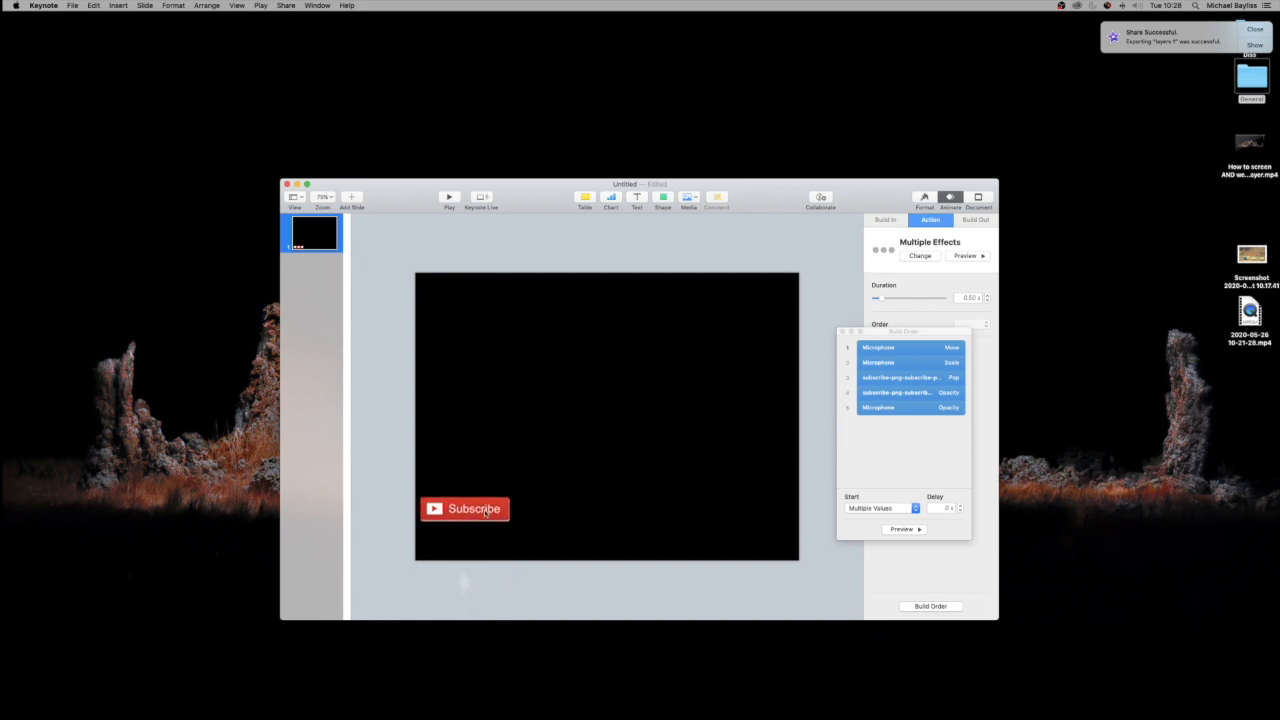
{"action": "left_click", "coordinate": [905, 529]}
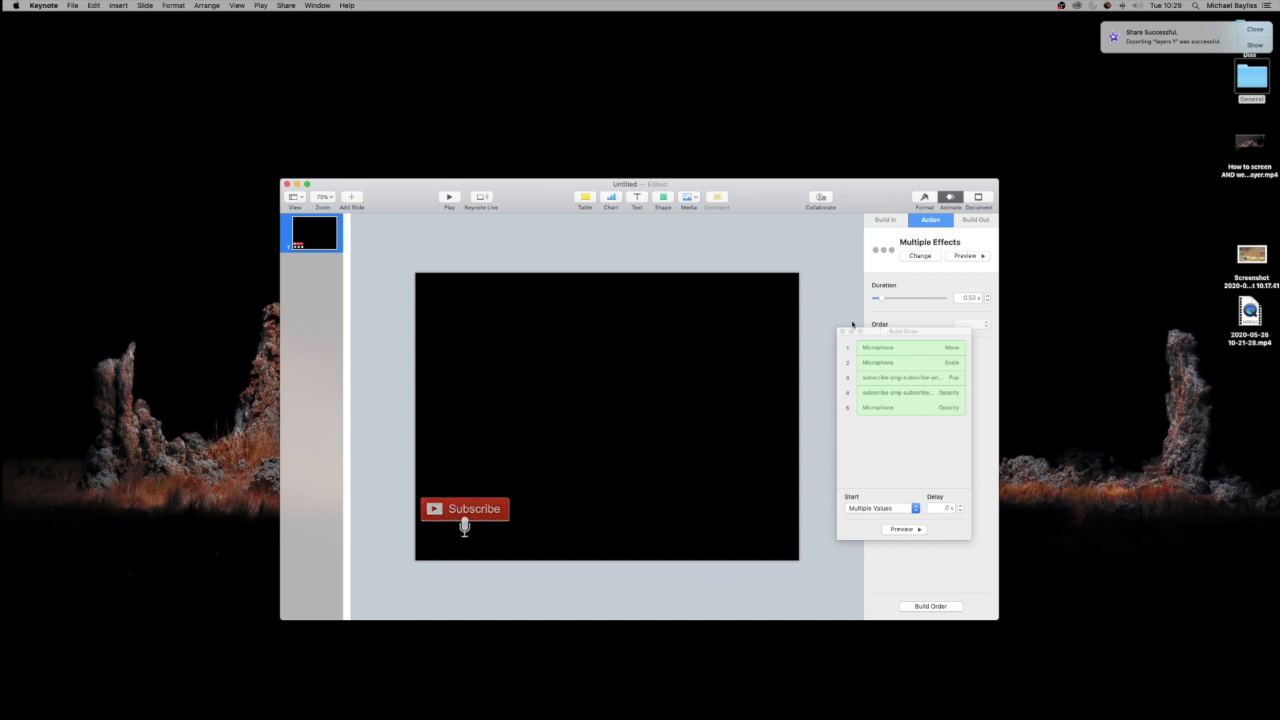
{"action": "left_click", "coordinate": [664, 358]}
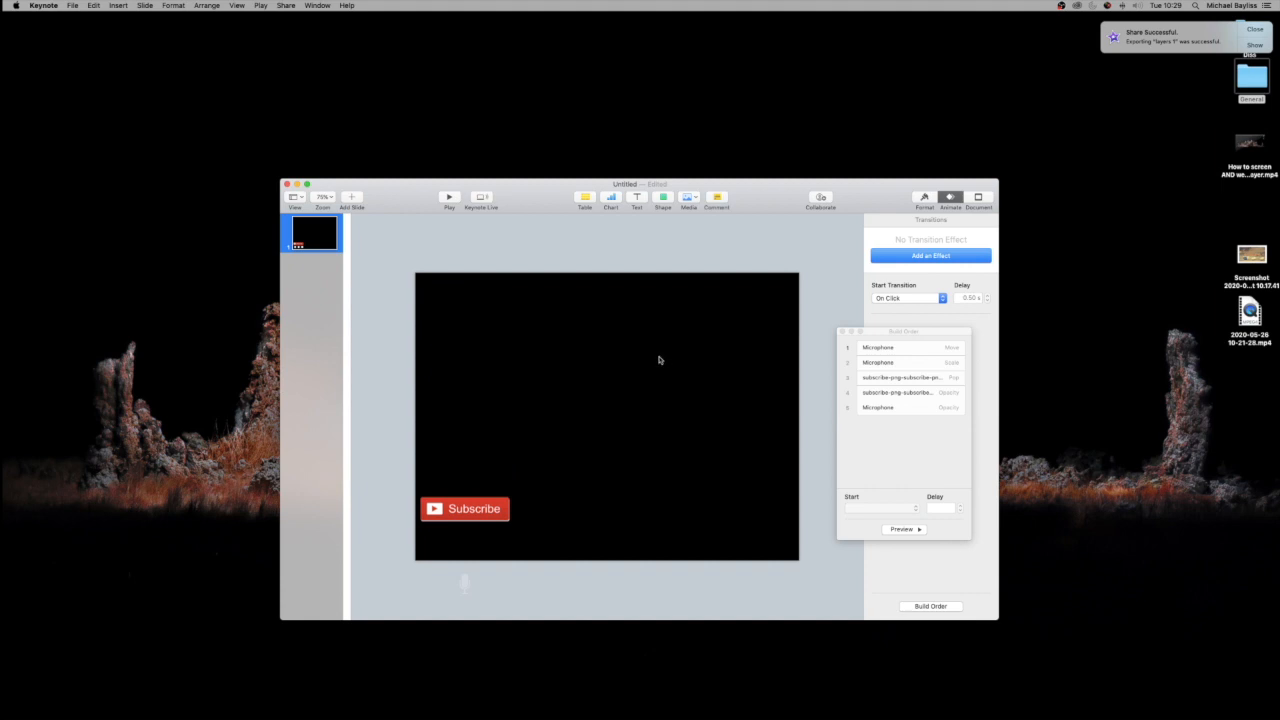
Step: Set up a movie export of the presentation with a custom 1024 x 768 resolution and Apple ProRes 4444 compression
{"action": "left_click", "coordinate": [1254, 30]}
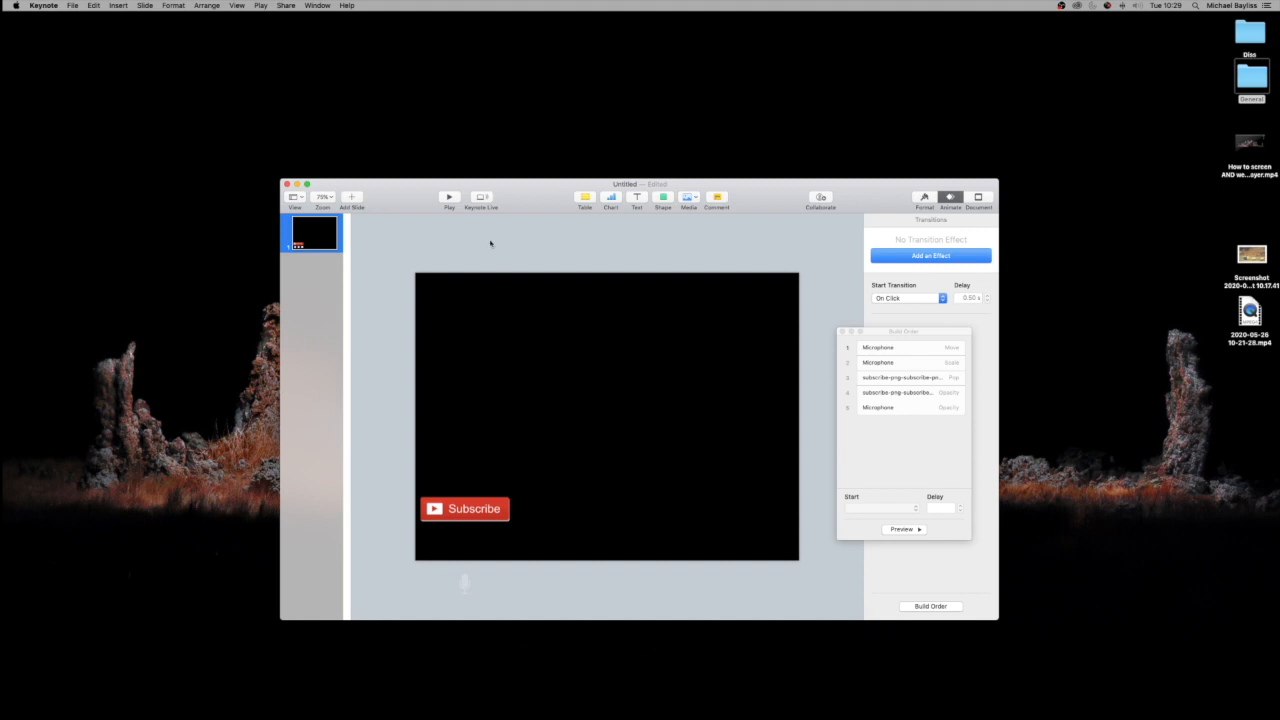
{"action": "left_click", "coordinate": [73, 5]}
{"action": "mouse_move", "coordinate": [88, 108]}
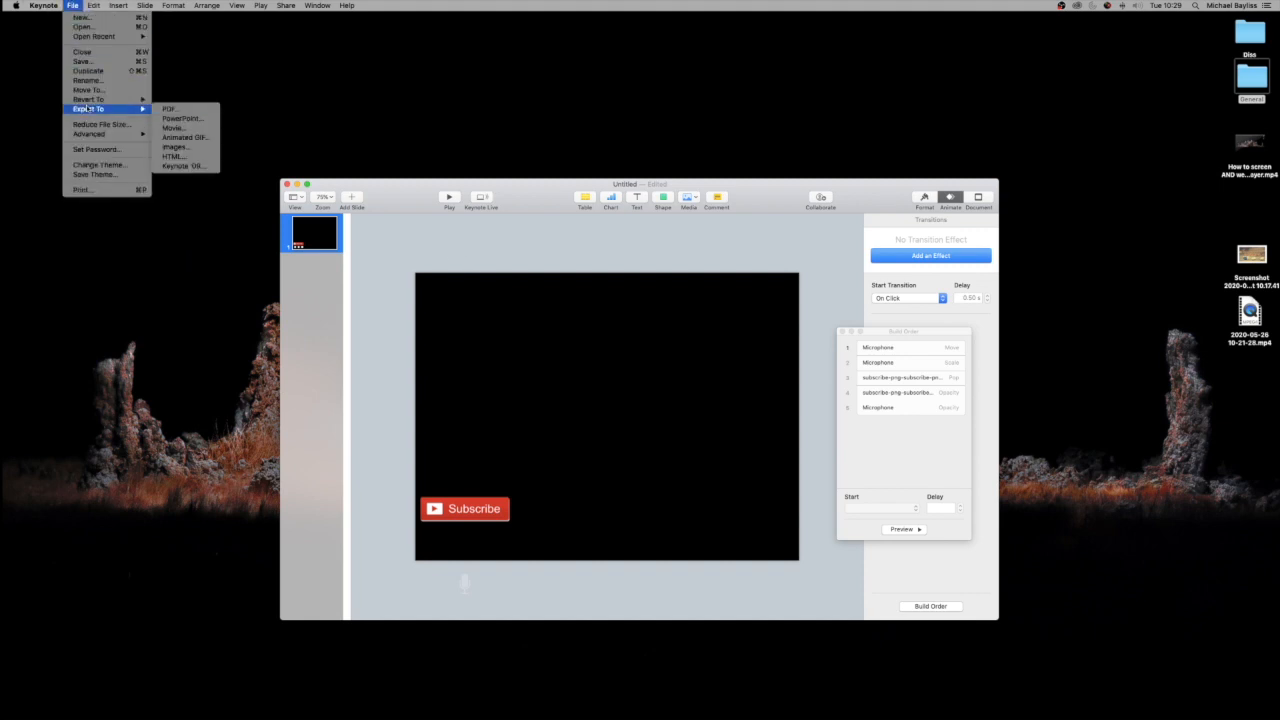
{"action": "left_click", "coordinate": [200, 130]}
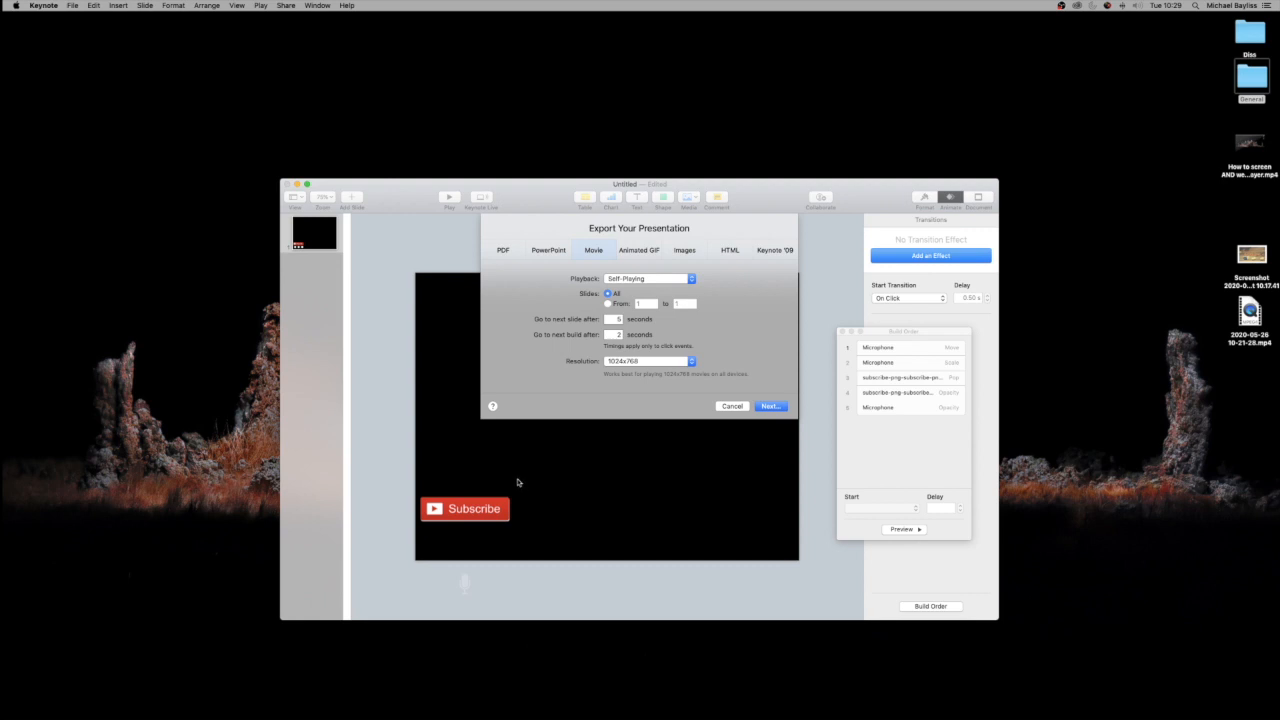
{"action": "left_click", "coordinate": [629, 362]}
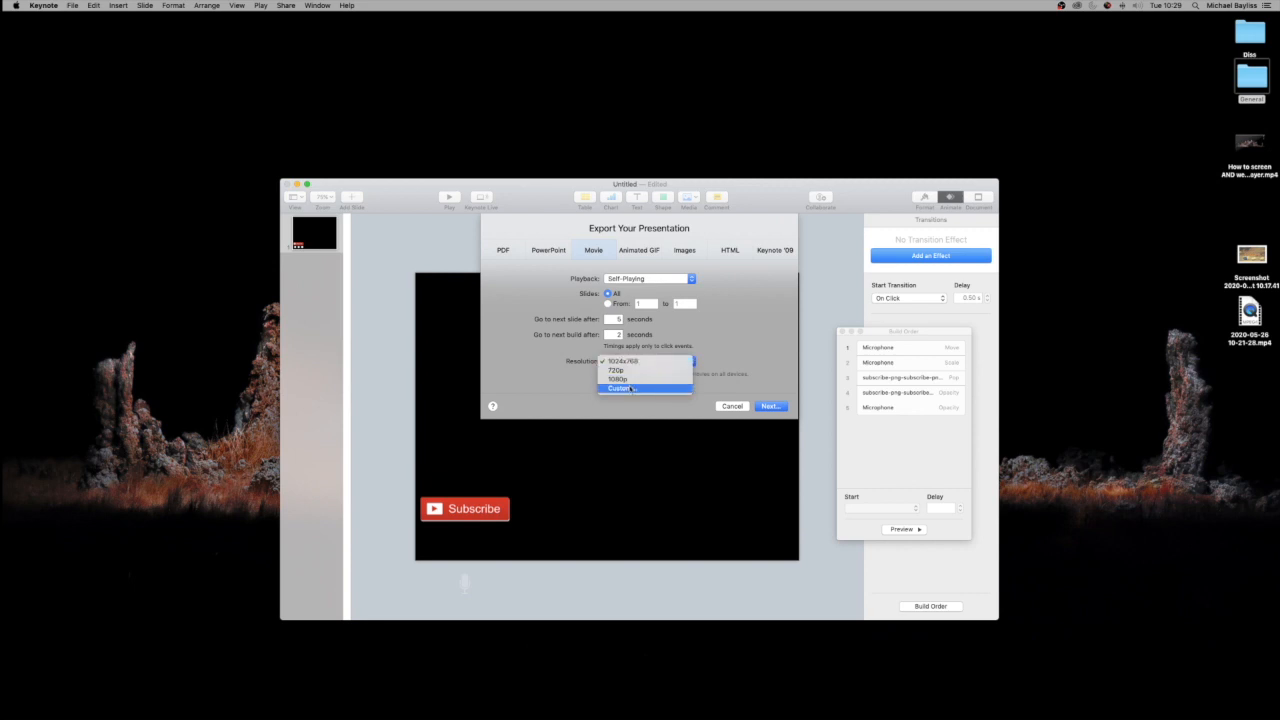
{"action": "left_click", "coordinate": [627, 389]}
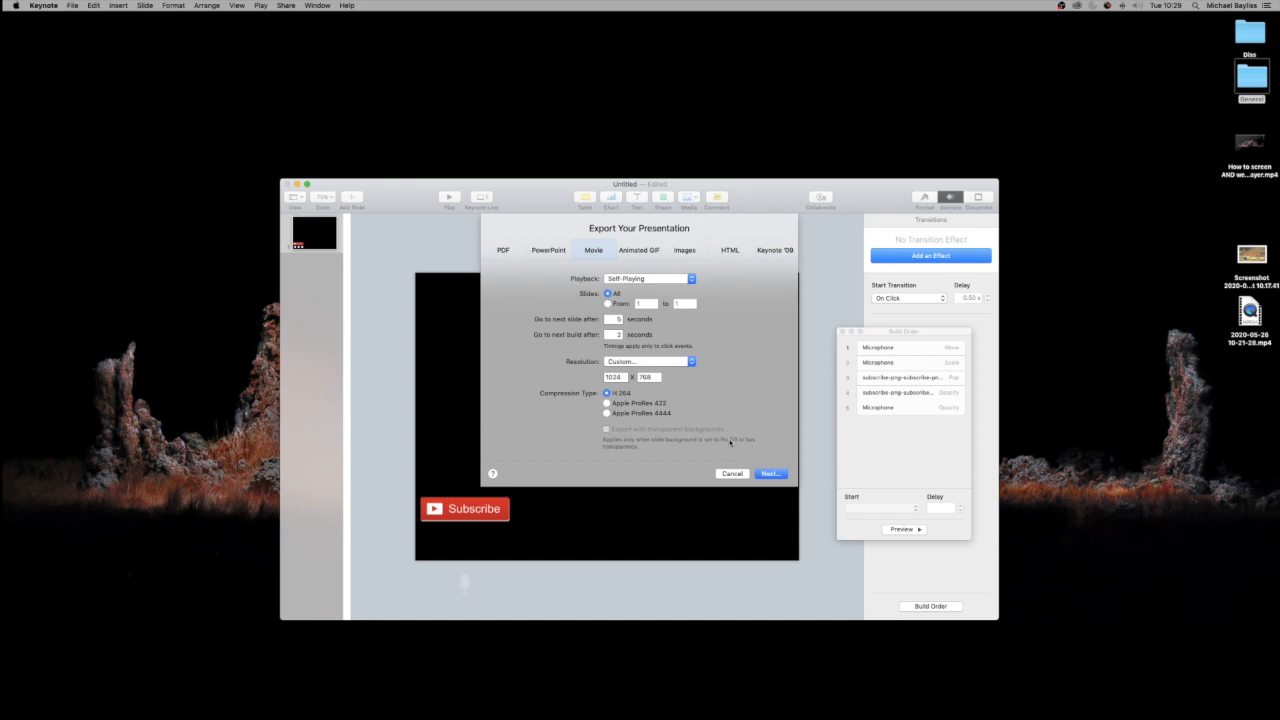
{"action": "left_click", "coordinate": [621, 415]}
Step: Export the movie to the Desktop under the name "sub click"
{"action": "left_click", "coordinate": [770, 474]}
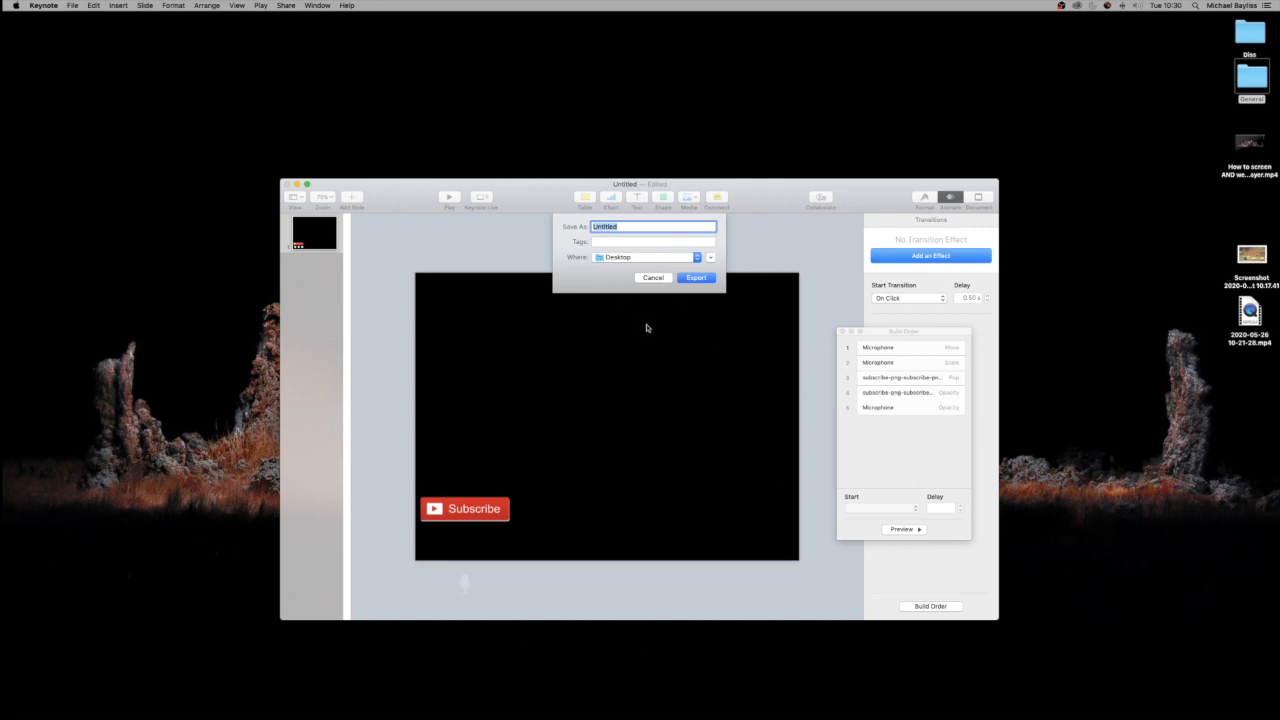
{"action": "type", "text": "sub click"}
{"action": "key", "text": "Return"}
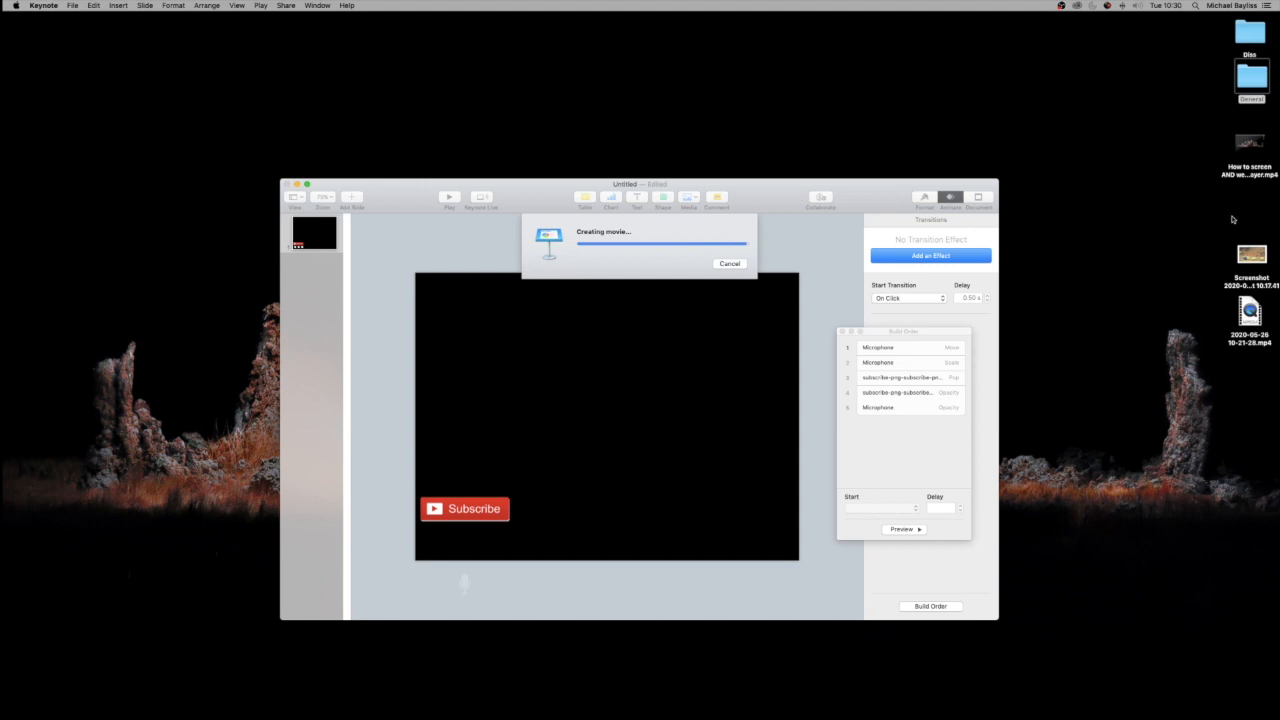
Step: Minimise the presentation window, switch to iMovie, leave the open project and create a new movie
{"action": "left_click", "coordinate": [297, 184]}
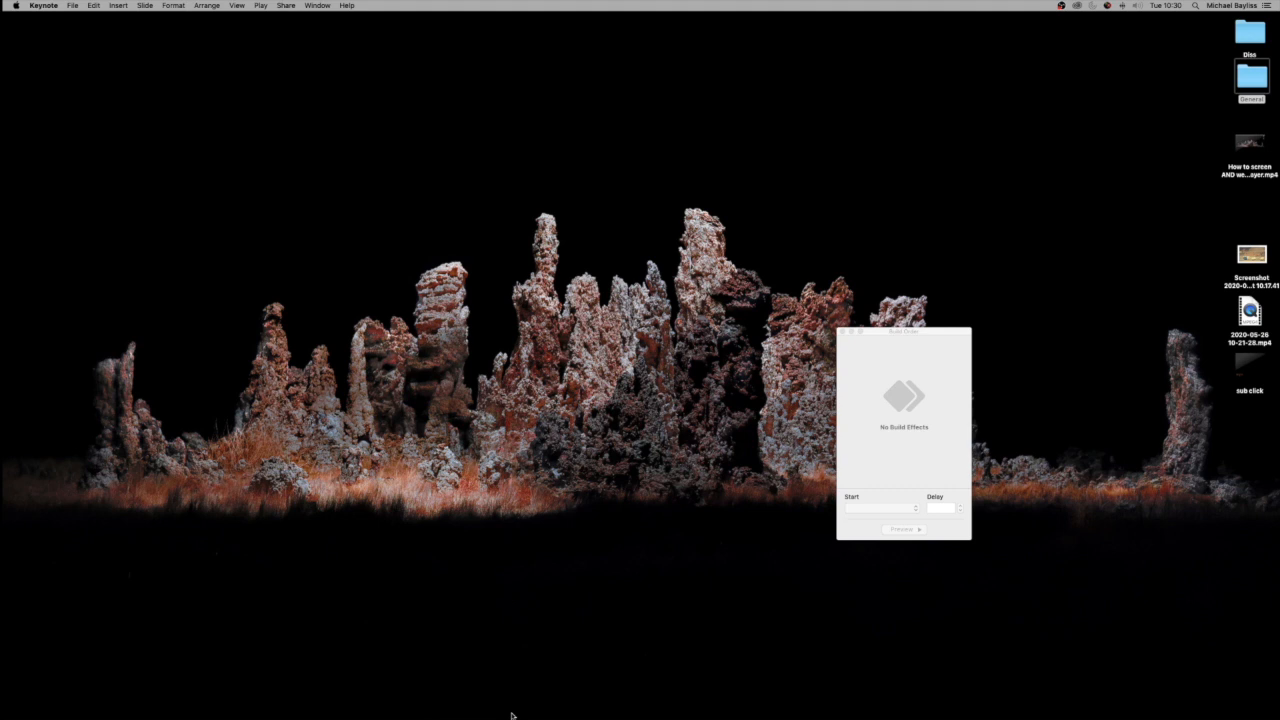
{"action": "left_click", "coordinate": [436, 700]}
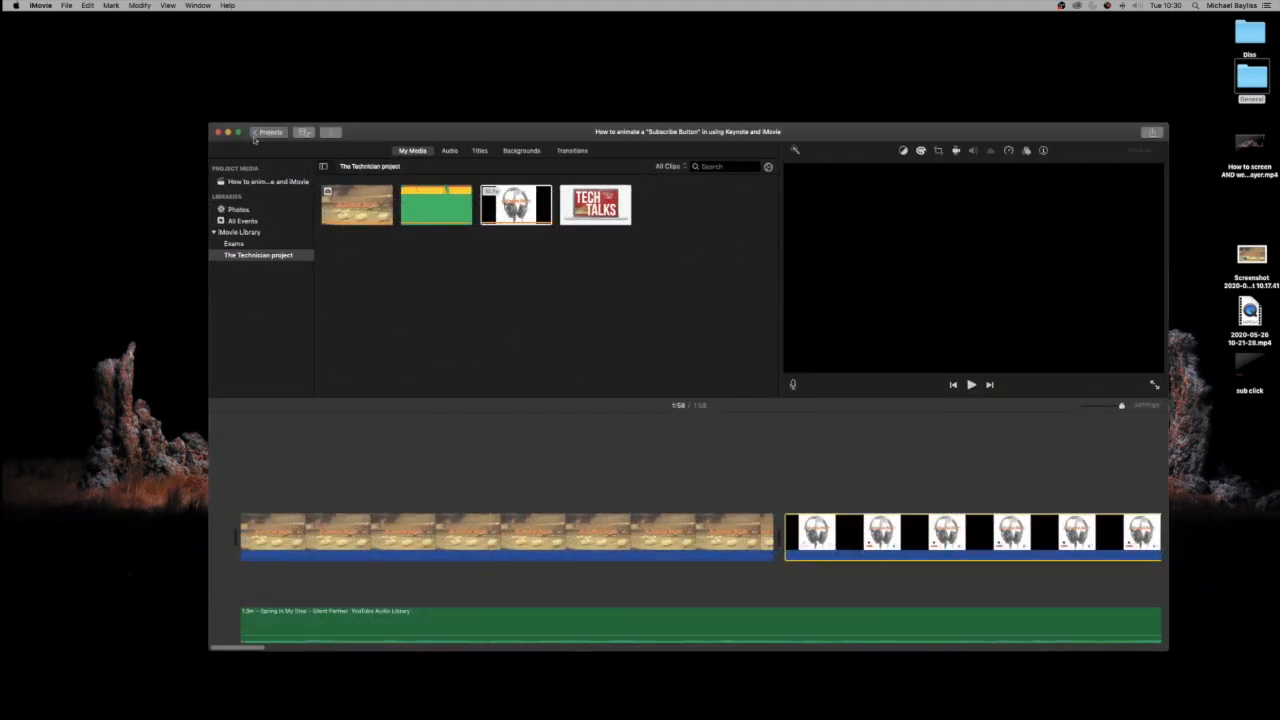
{"action": "left_click", "coordinate": [262, 133]}
{"action": "left_click", "coordinate": [289, 258]}
{"action": "left_click", "coordinate": [302, 307]}
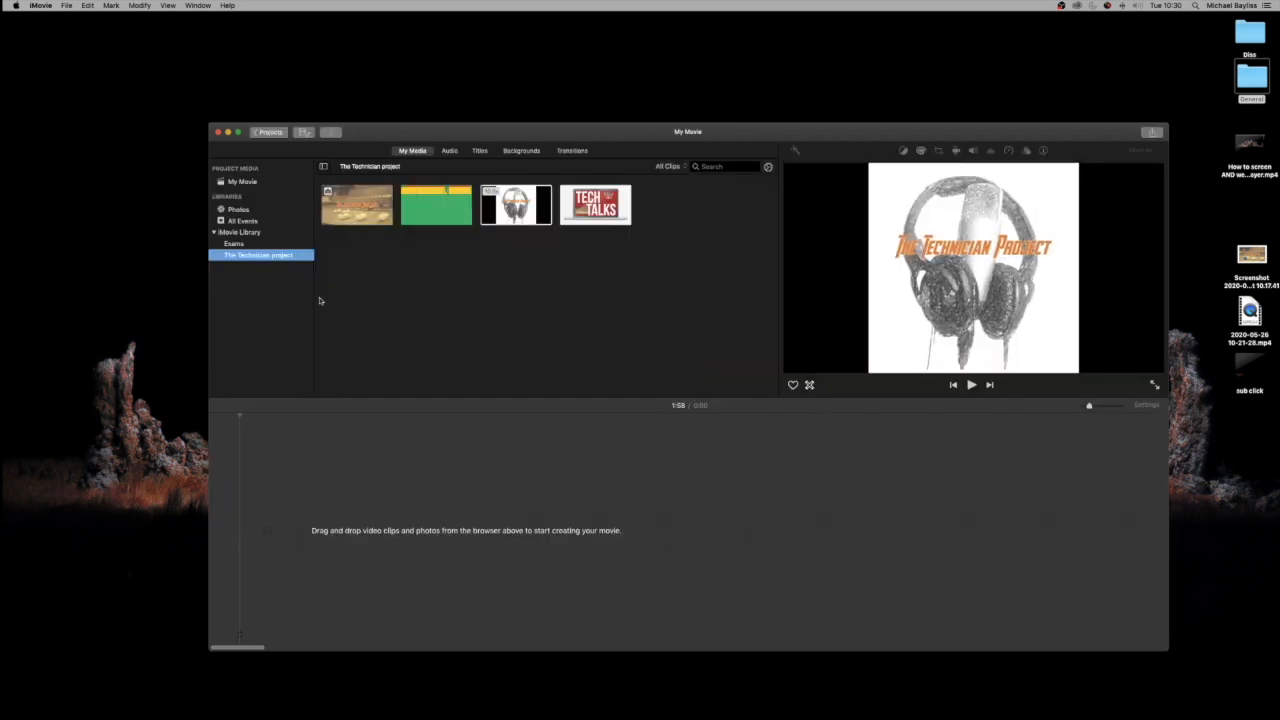
Step: Add The Technician Project mixing desk clip to the timeline and overlay the sub click movie above it from the start
{"action": "left_click_drag", "start_coordinate": [352, 207], "coordinate": [335, 500]}
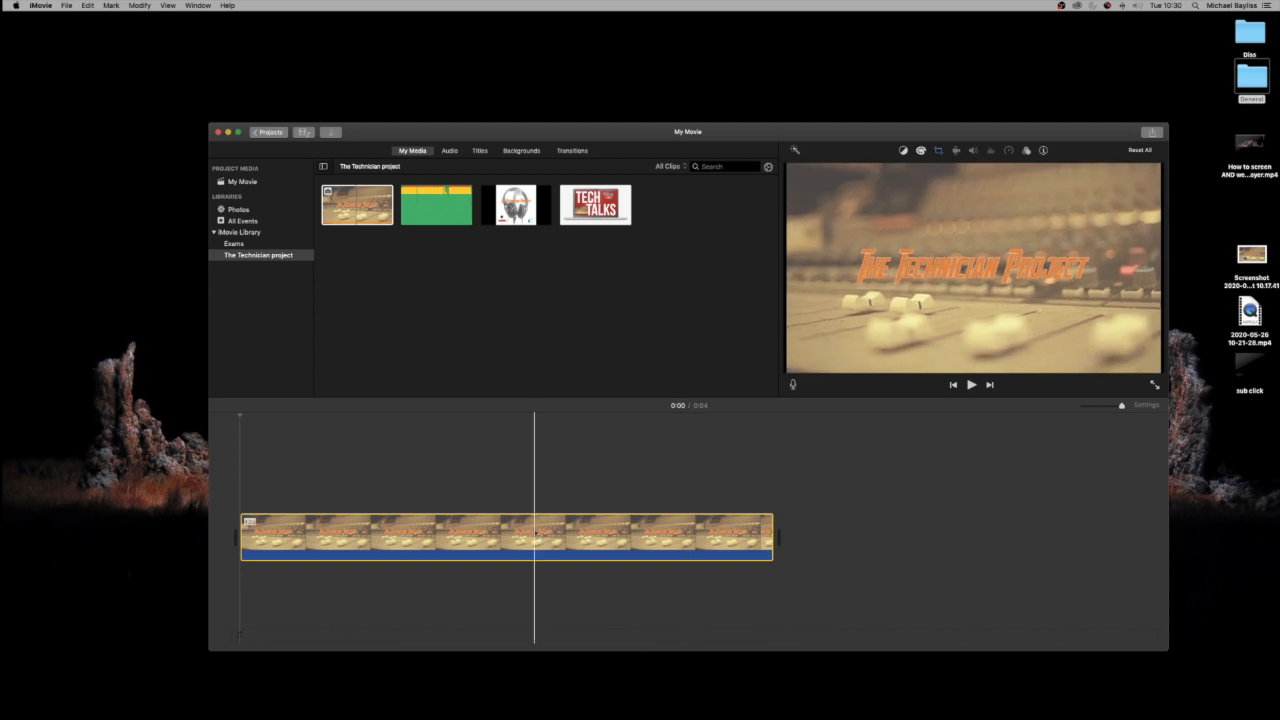
{"action": "left_click_drag", "start_coordinate": [1265, 375], "coordinate": [304, 478]}
{"action": "left_click_drag", "start_coordinate": [382, 482], "coordinate": [335, 487]}
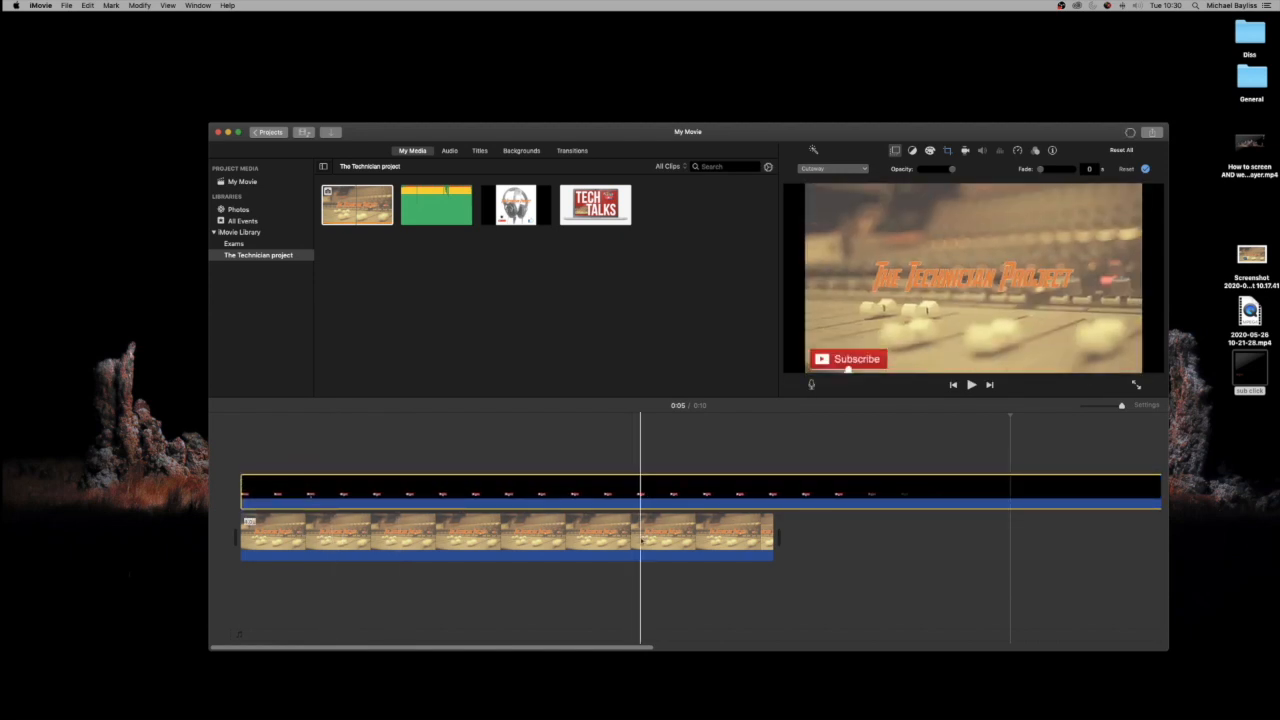
Step: Check the overlay over the mixing desk clip and set that clip's duration to 10 seconds
{"action": "left_click", "coordinate": [641, 541]}
{"action": "left_click", "coordinate": [517, 462]}
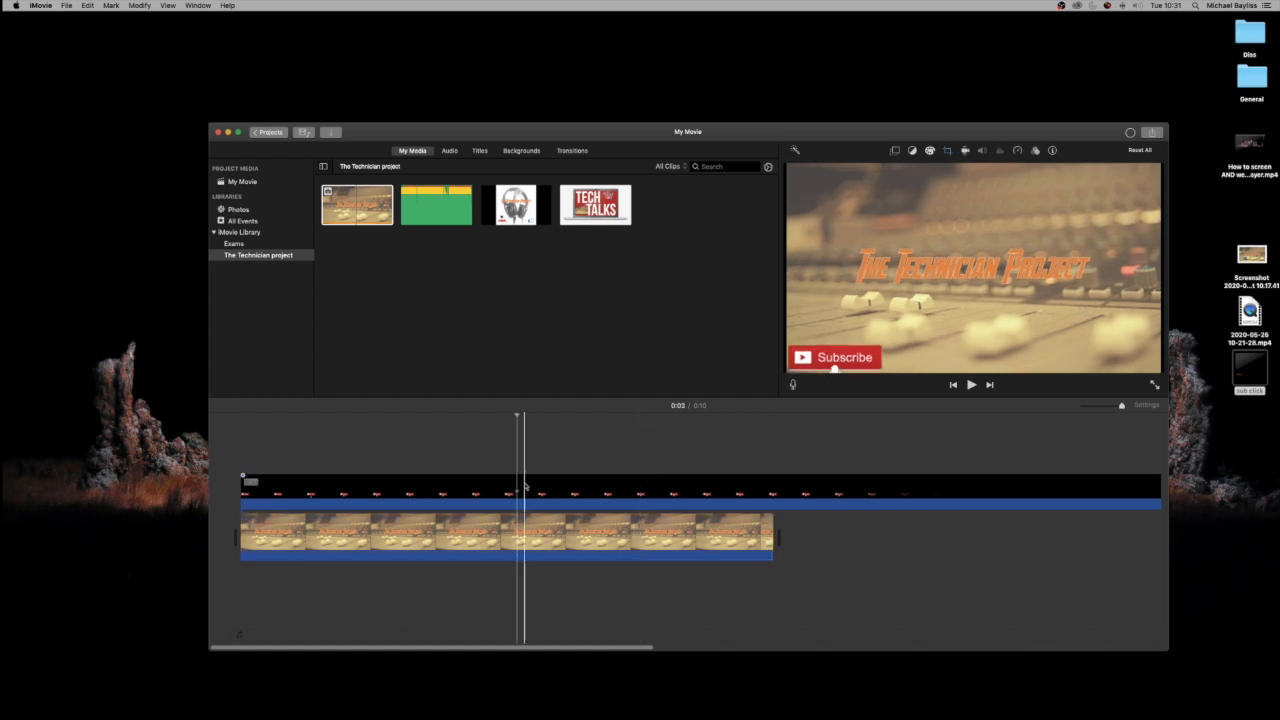
{"action": "left_click", "coordinate": [514, 520]}
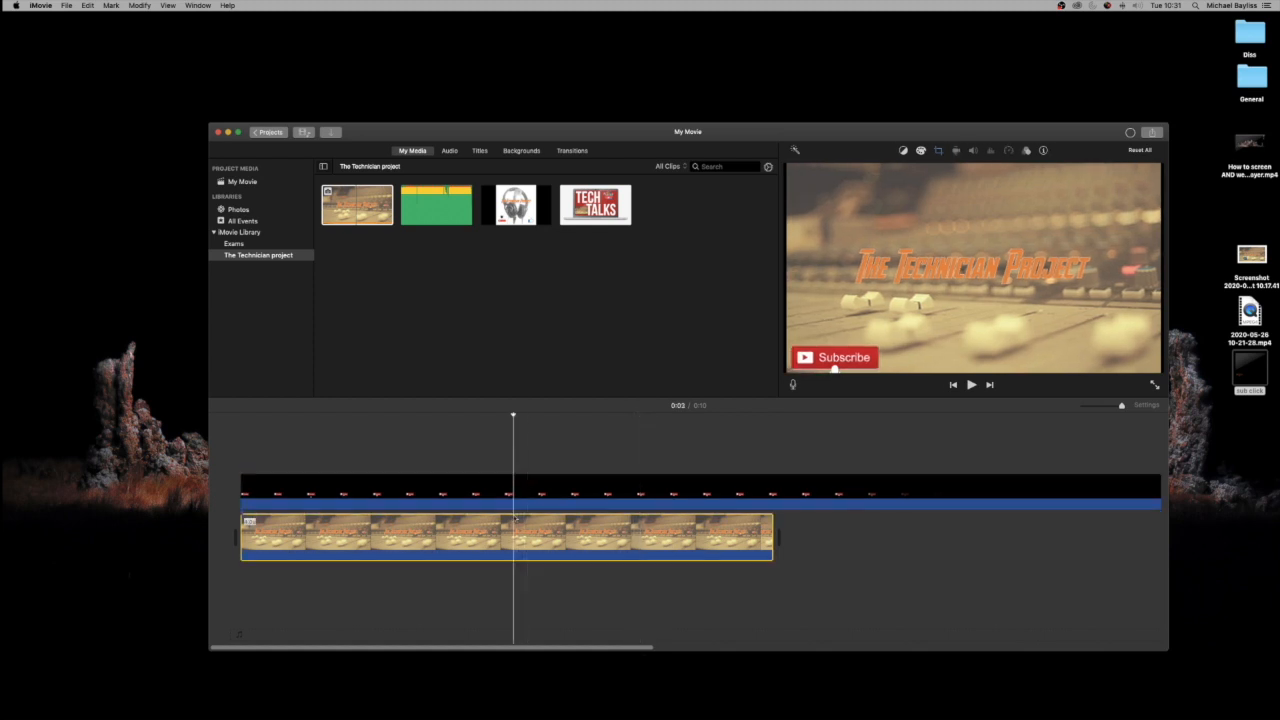
{"action": "left_click", "coordinate": [1043, 150]}
{"action": "left_click", "coordinate": [1136, 170]}
{"action": "type", "text": "10"}
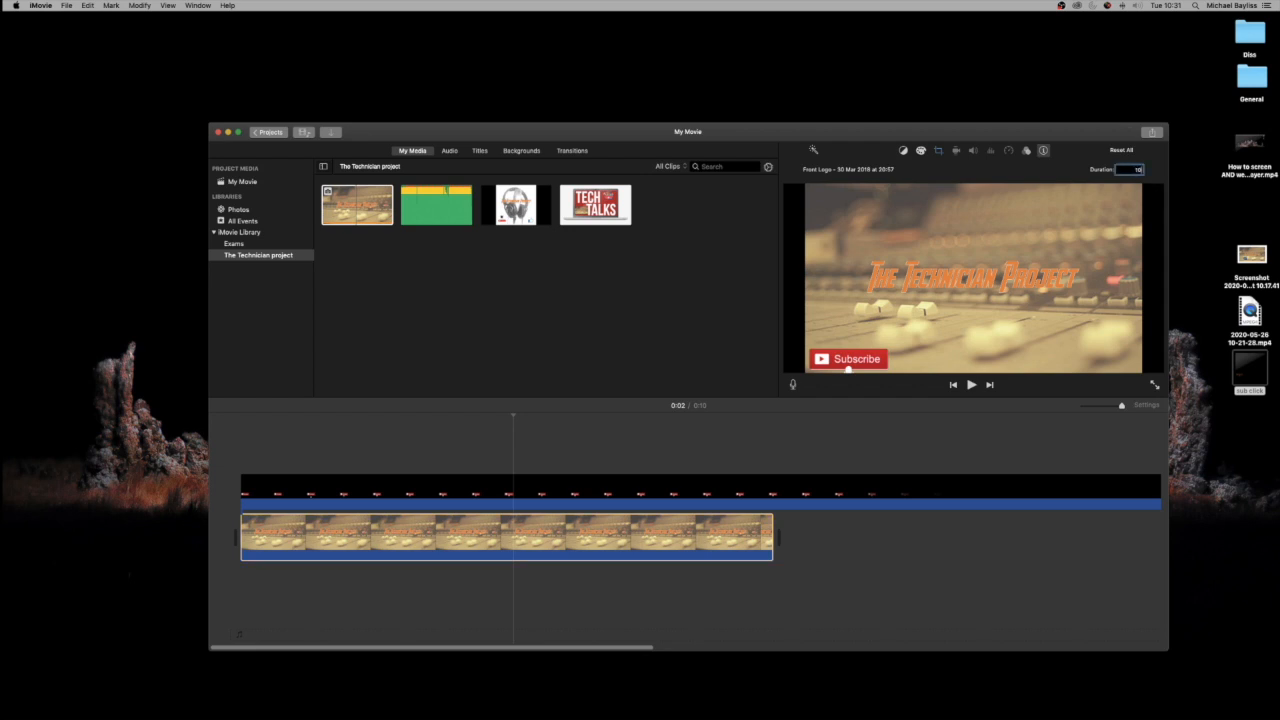
{"action": "key", "text": "Return"}
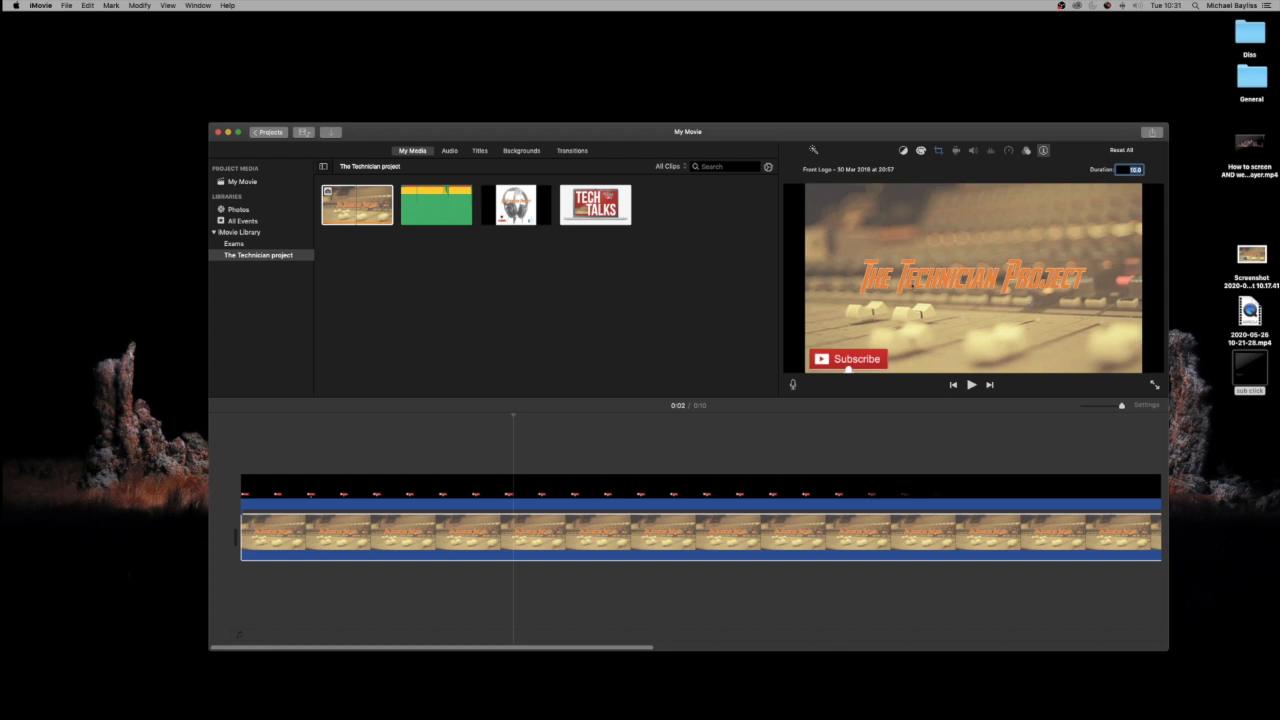
Step: Set the crop style of the sub click overlay to Fit
{"action": "left_click", "coordinate": [939, 150]}
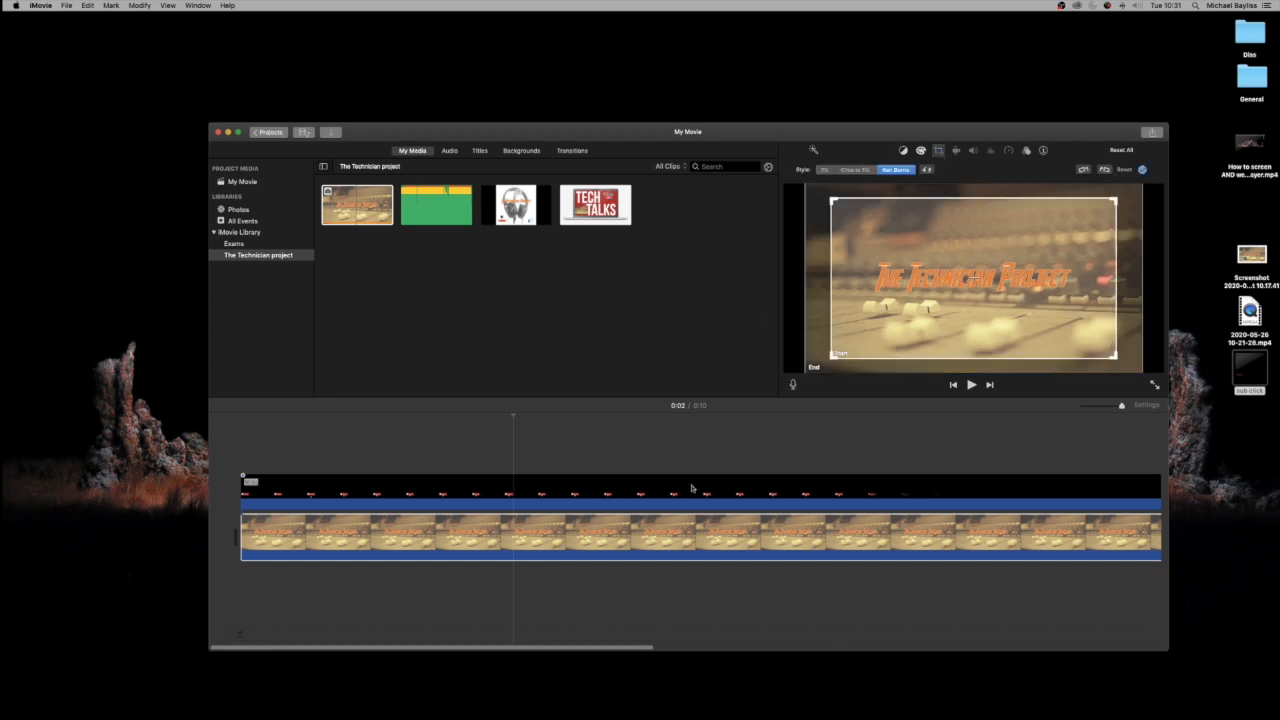
{"action": "left_click", "coordinate": [691, 488]}
{"action": "left_click", "coordinate": [950, 151]}
{"action": "left_click", "coordinate": [949, 151]}
{"action": "left_click", "coordinate": [826, 170]}
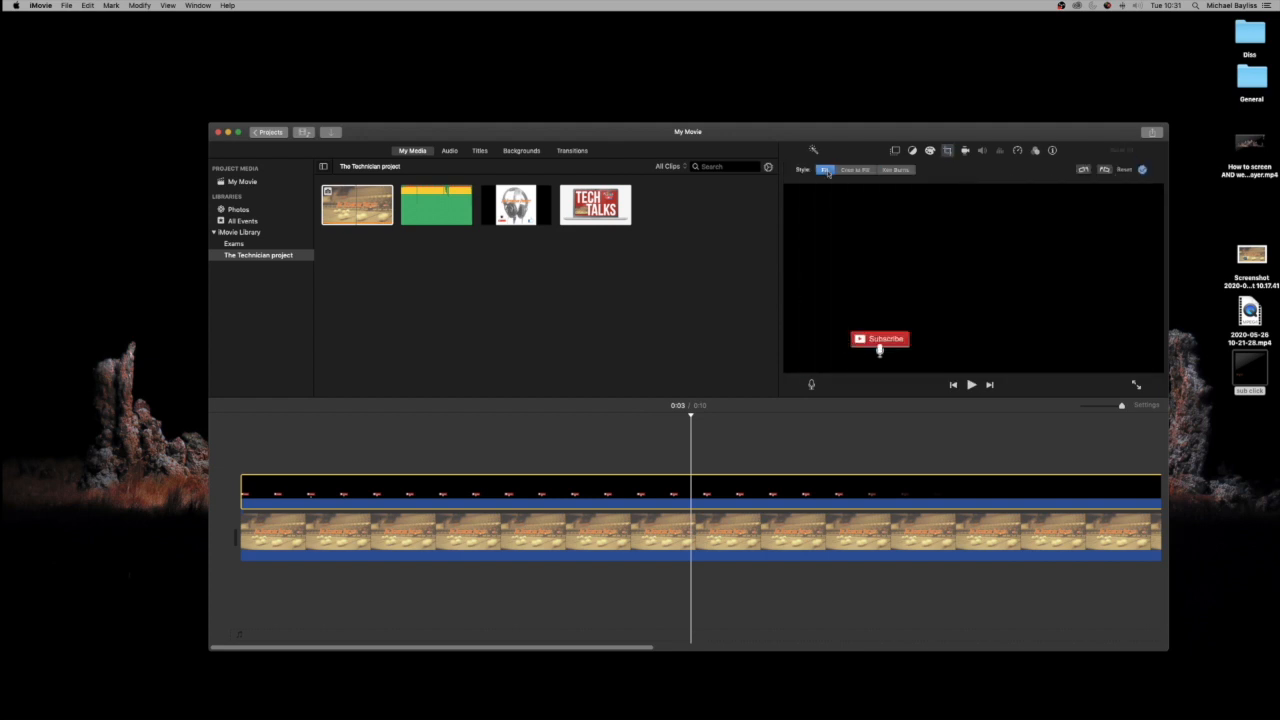
Step: Change the sub click overlay to Picture in Picture, enlarge it towards the frame's lower-left corner and preview it from the start
{"action": "left_click", "coordinate": [896, 152]}
{"action": "left_click", "coordinate": [851, 172]}
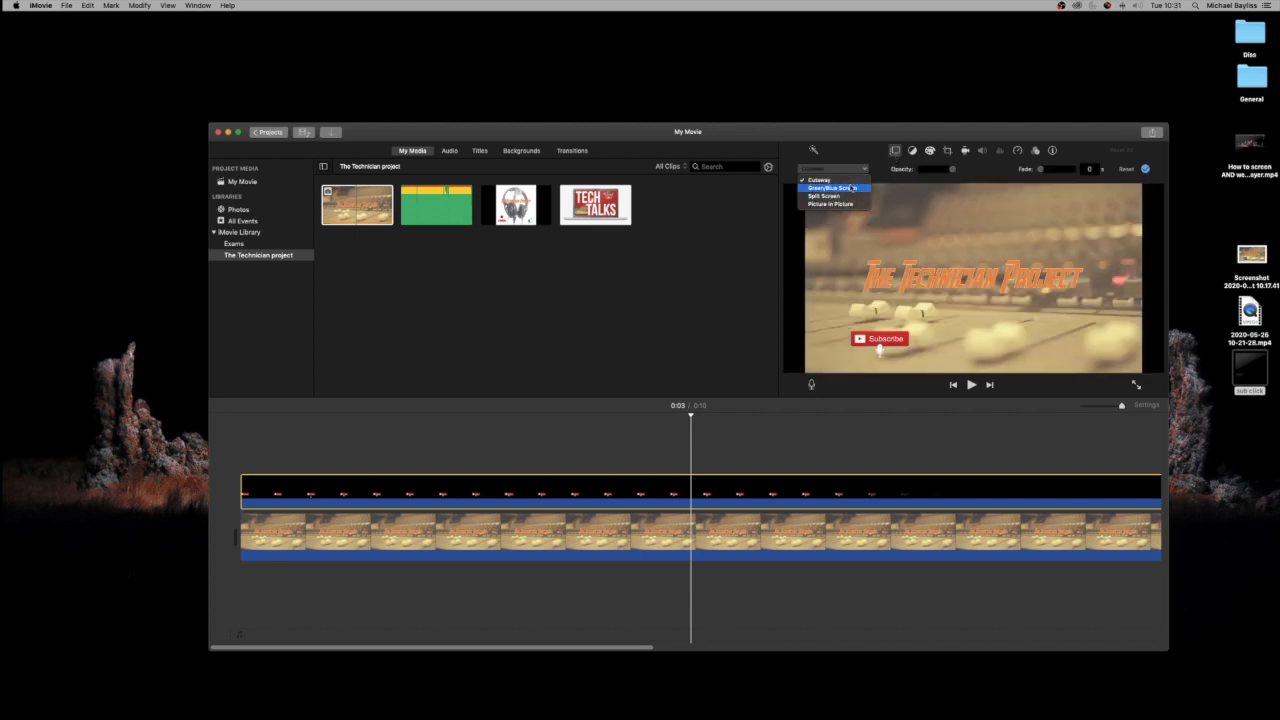
{"action": "left_click", "coordinate": [850, 180]}
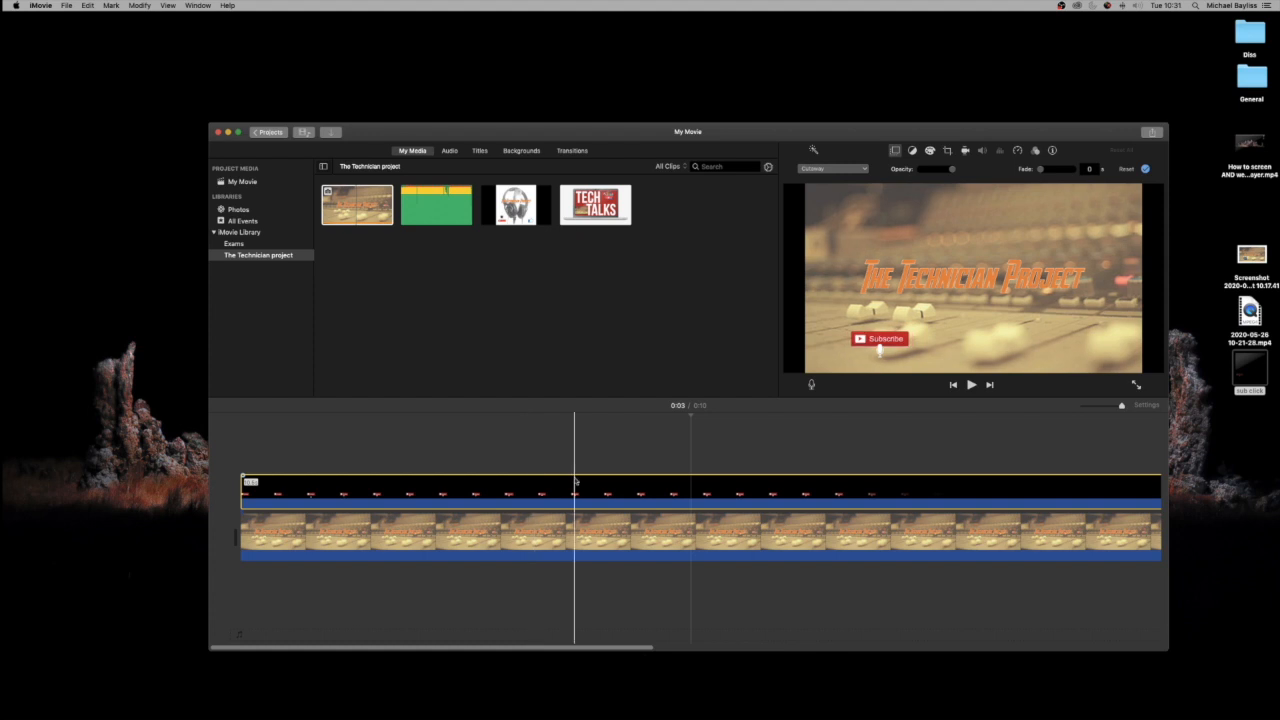
{"action": "left_click", "coordinate": [840, 170]}
{"action": "left_click", "coordinate": [831, 204]}
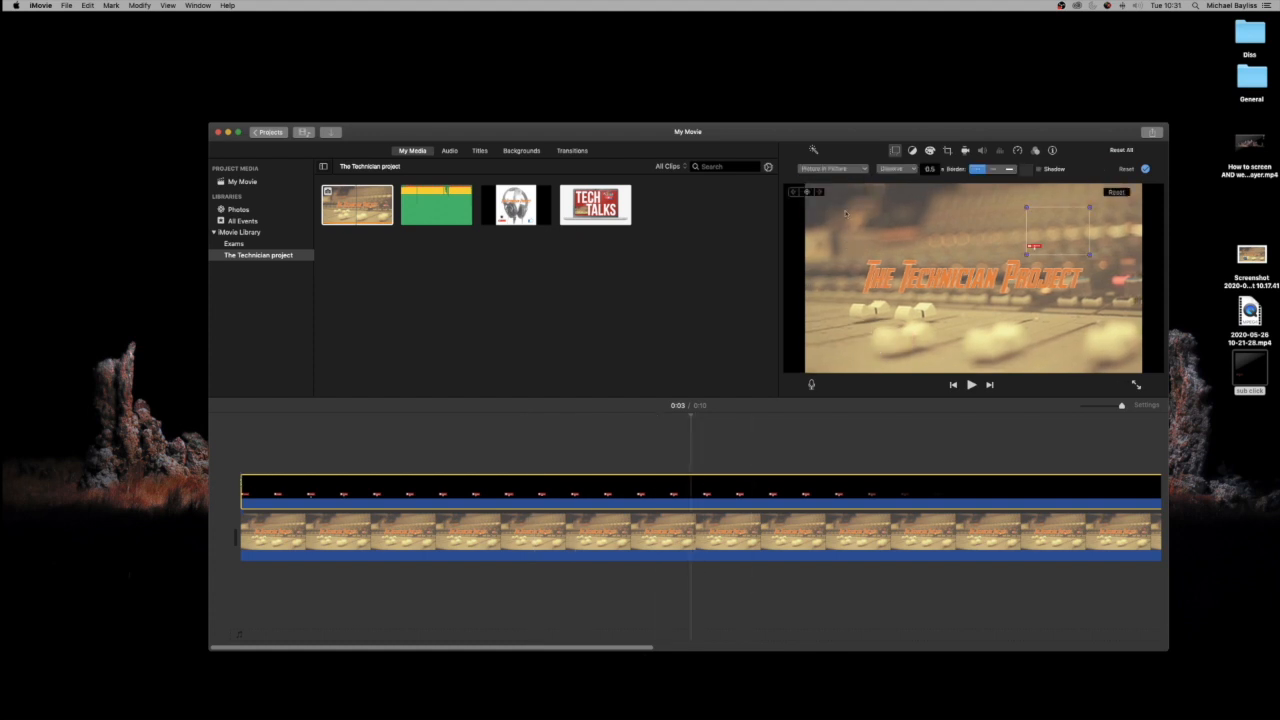
{"action": "left_click_drag", "start_coordinate": [934, 238], "coordinate": [840, 357]}
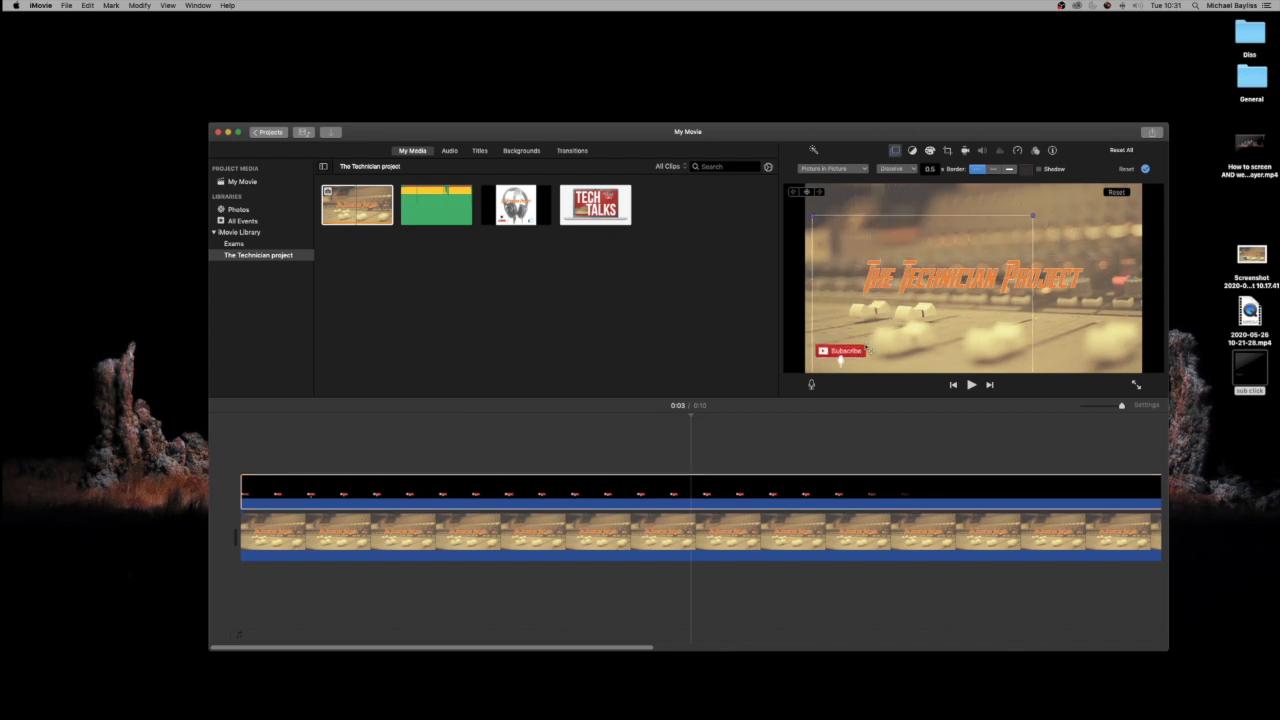
{"action": "left_click", "coordinate": [240, 460]}
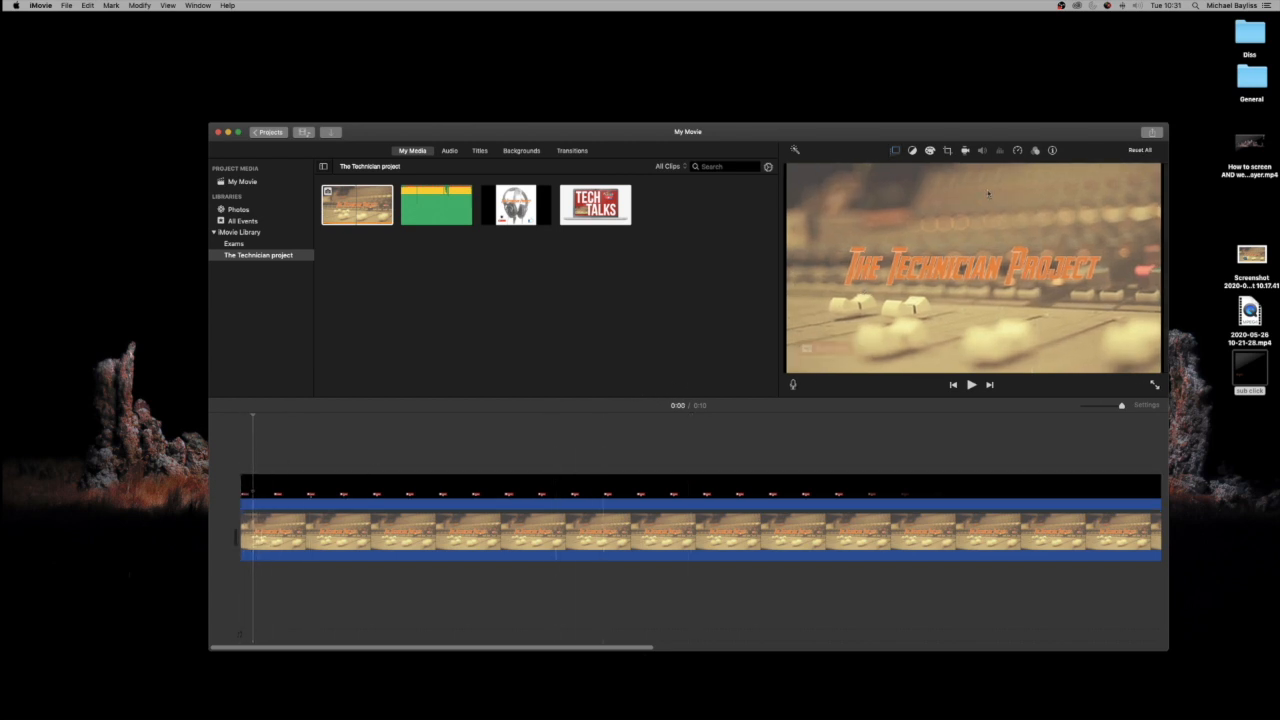
Step: Move the Subscribe overlay tighter into the frame's lower-left corner, set its dissolve to 0 seconds and check the result
{"action": "left_click", "coordinate": [801, 490]}
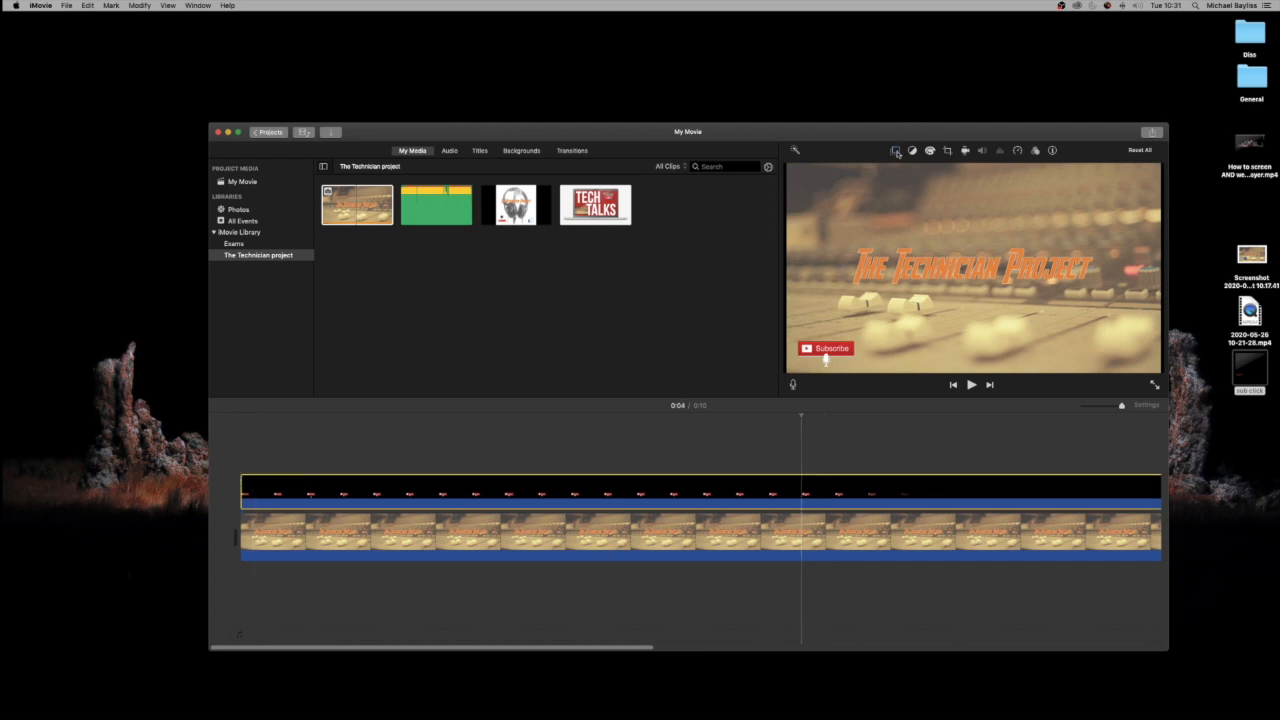
{"action": "left_click", "coordinate": [896, 151]}
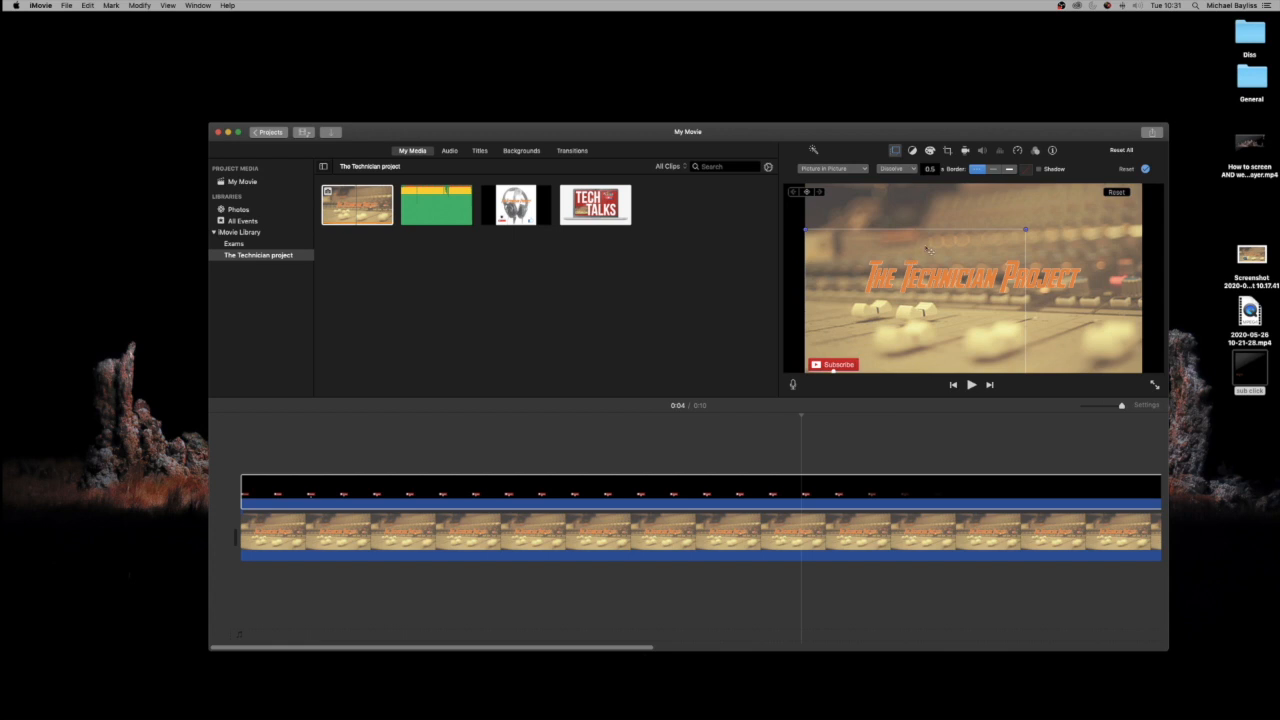
{"action": "left_click", "coordinate": [930, 168]}
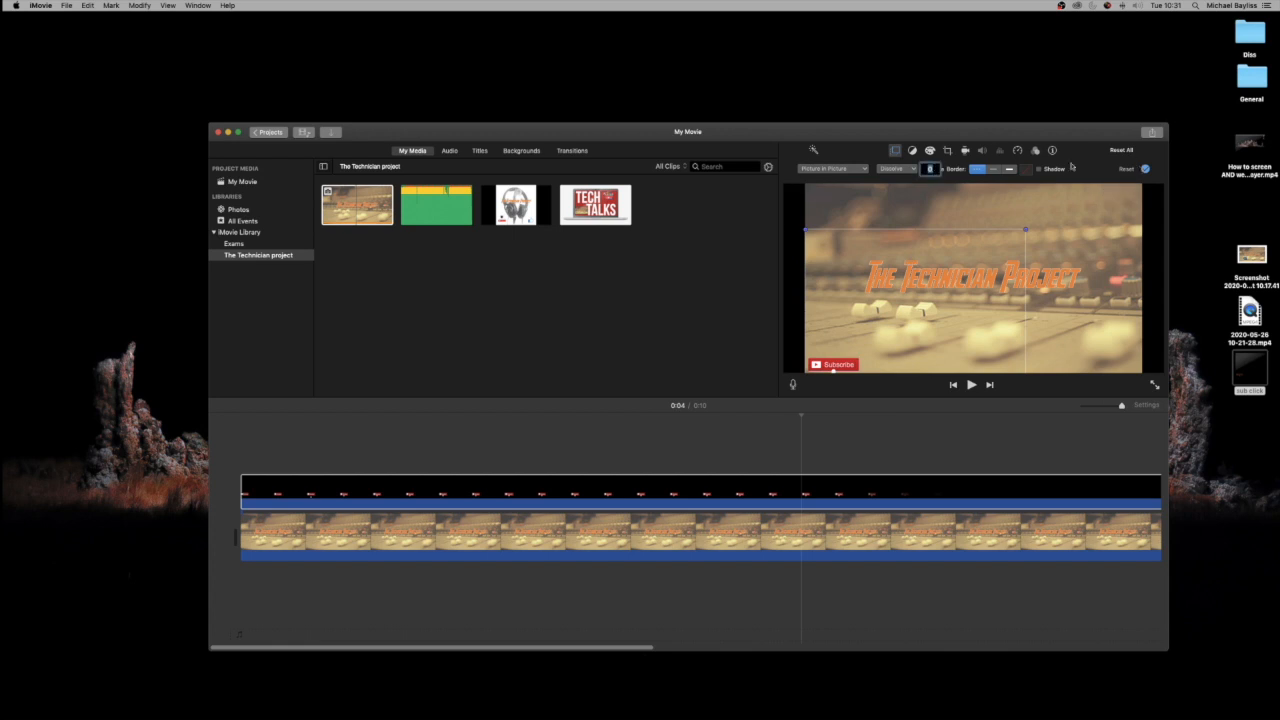
{"action": "left_click", "coordinate": [1147, 169]}
{"action": "left_click", "coordinate": [239, 504]}
{"action": "left_click", "coordinate": [616, 482]}
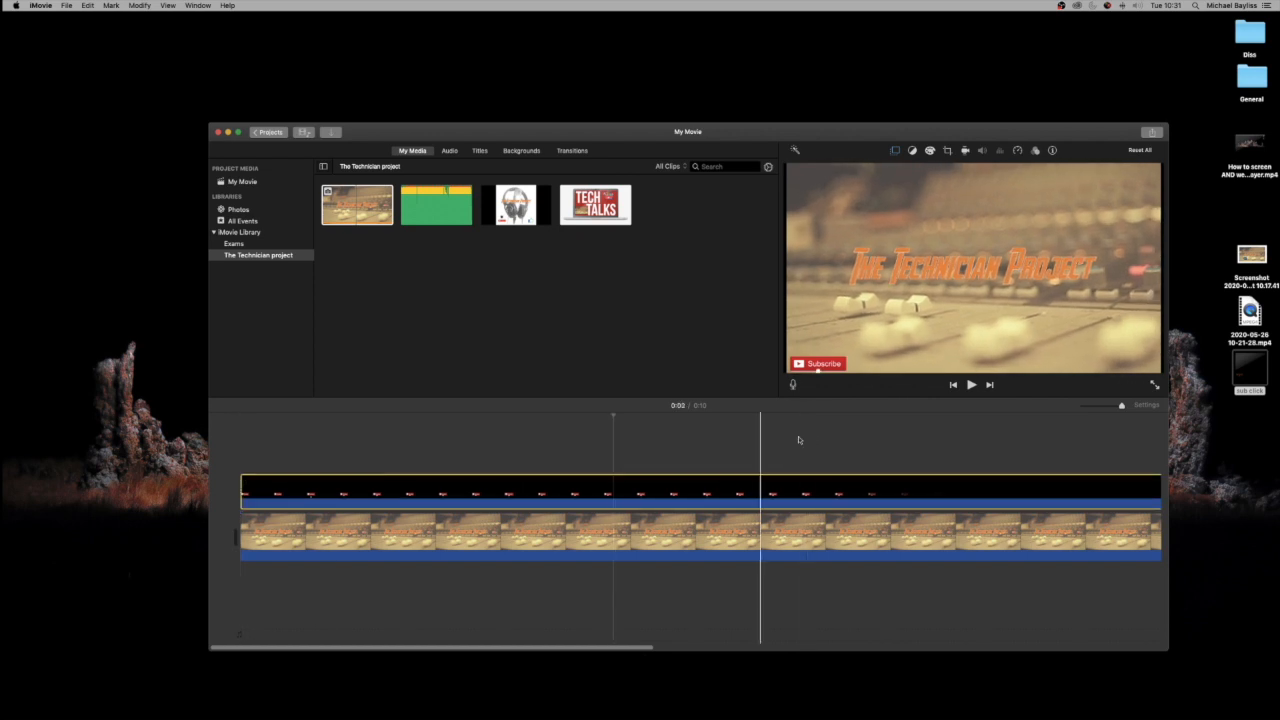
Step: Raise the Subscribe picture-in-picture slightly so the microphone fits inside the frame, and apply the change
{"action": "left_click", "coordinate": [798, 443]}
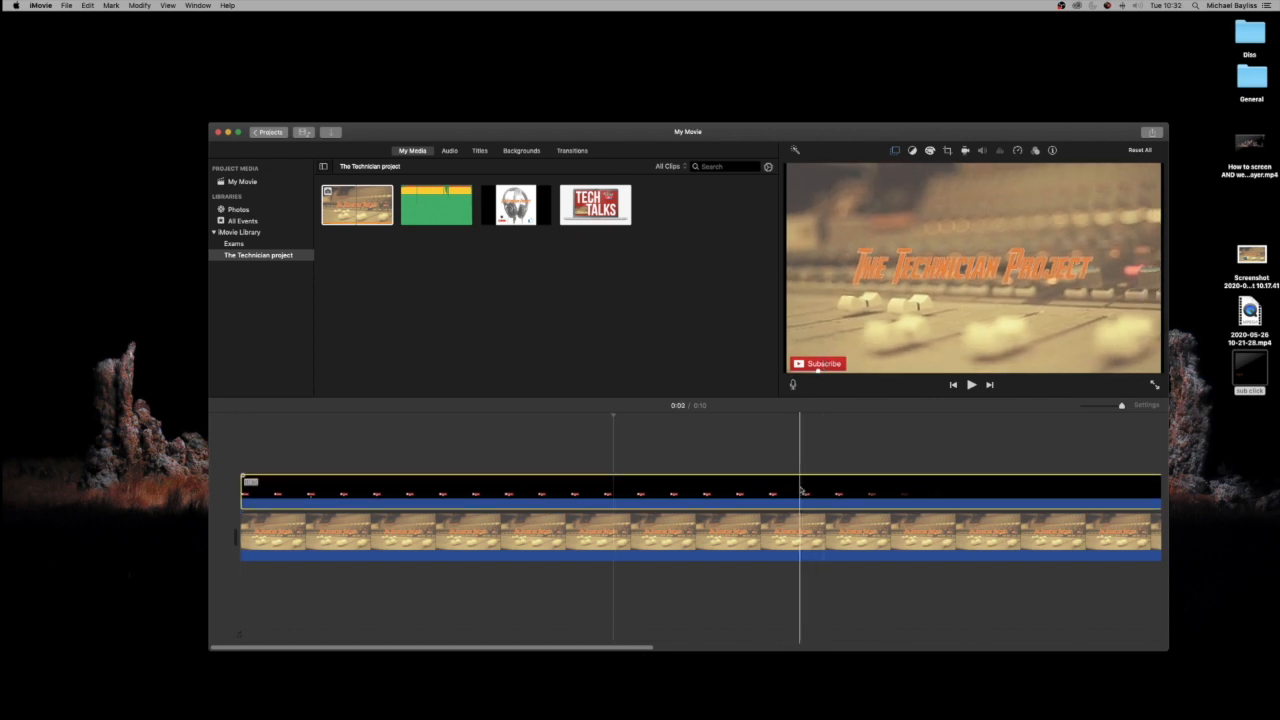
{"action": "left_click", "coordinate": [822, 487]}
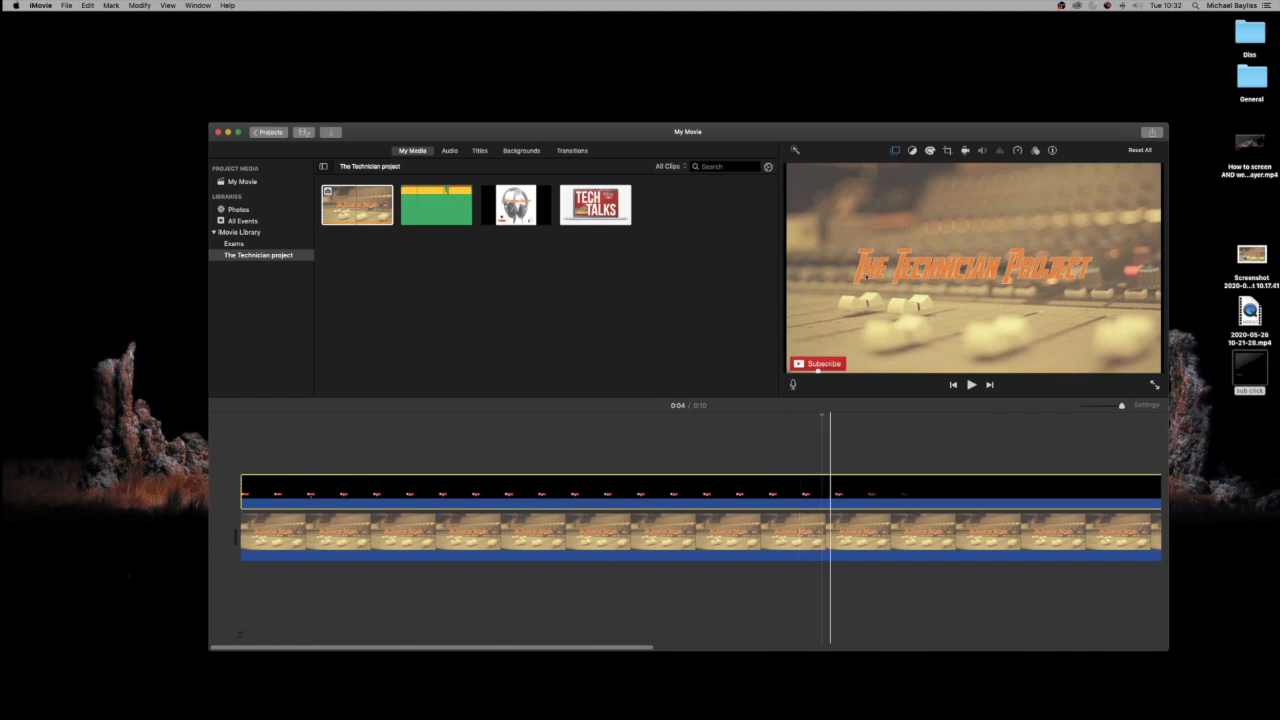
{"action": "left_click", "coordinate": [896, 151]}
{"action": "left_click_drag", "start_coordinate": [846, 367], "coordinate": [847, 355]}
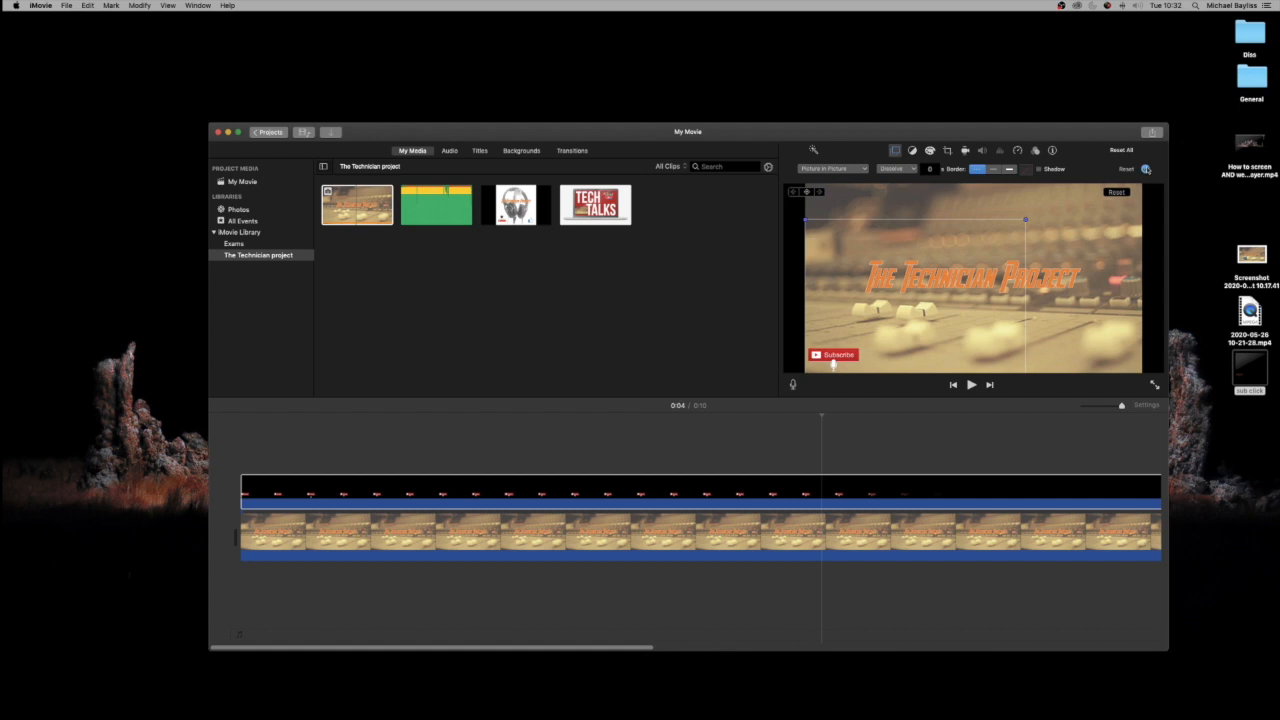
{"action": "left_click", "coordinate": [1146, 169]}
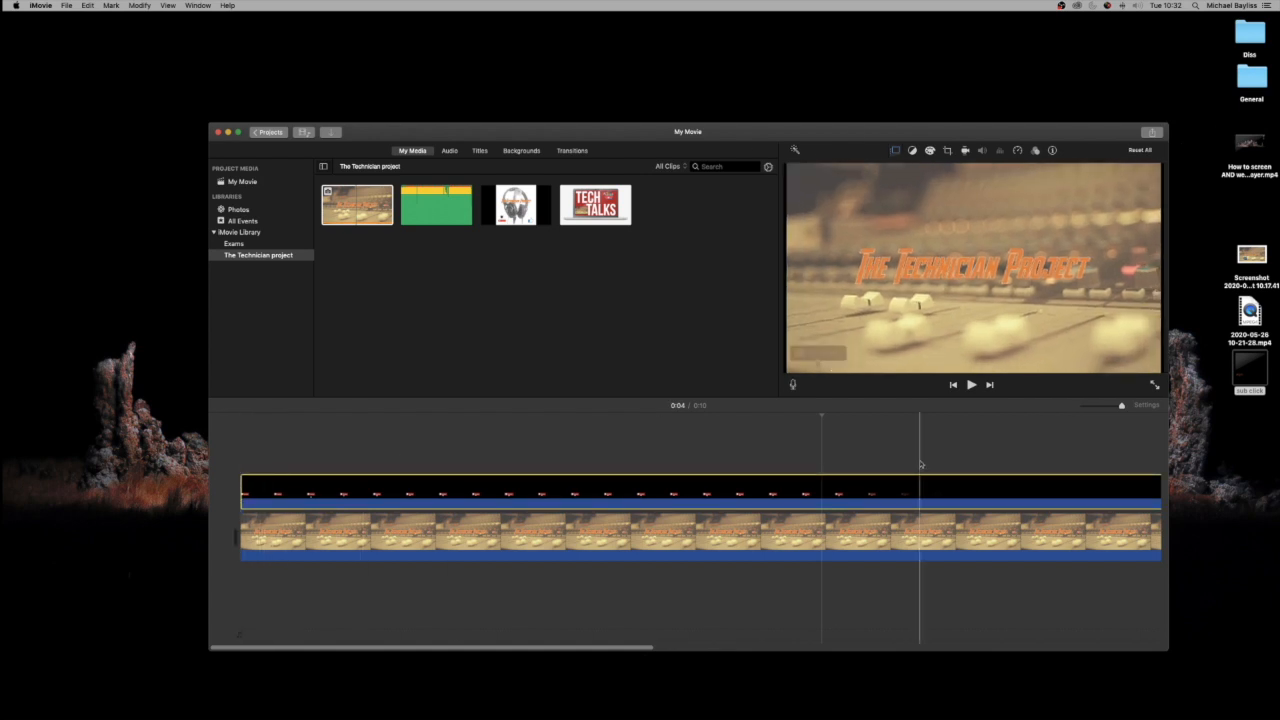
Step: Play the movie full screen from the beginning to check the Subscribe animation
{"action": "left_click", "coordinate": [1155, 386]}
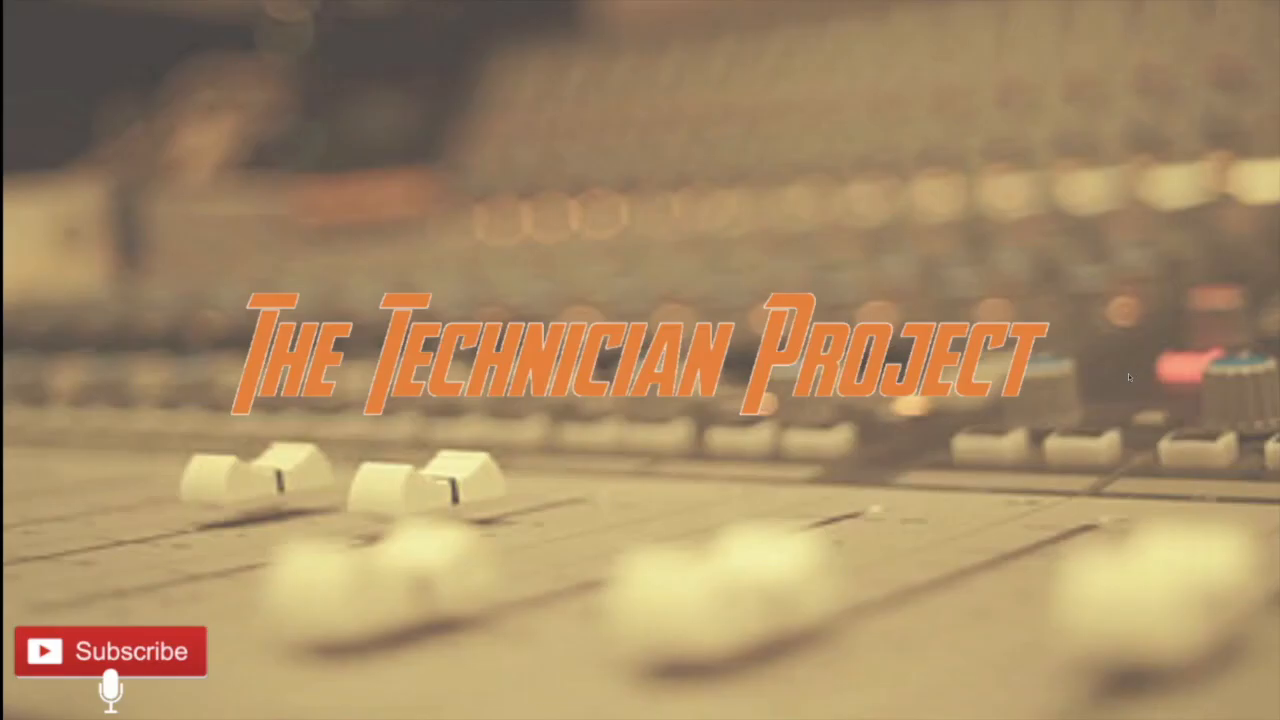
{"action": "key", "text": "space"}
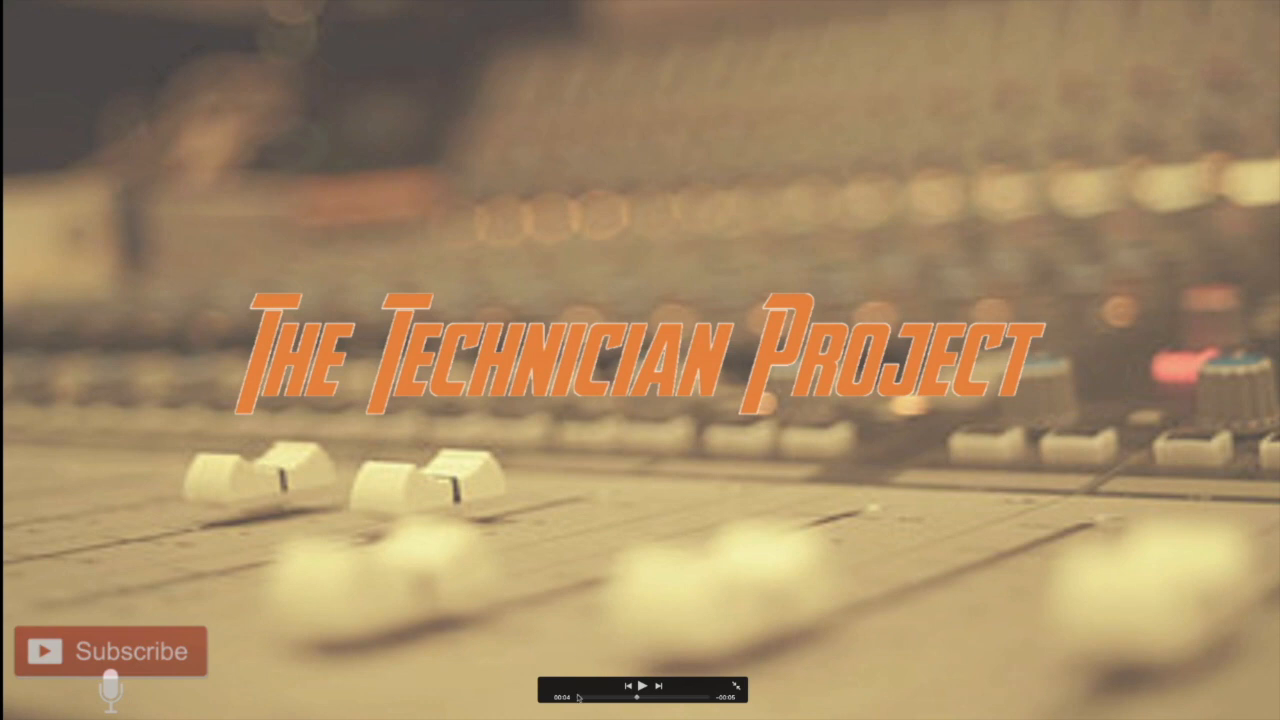
{"action": "left_click_drag", "start_coordinate": [600, 699], "coordinate": [541, 697]}
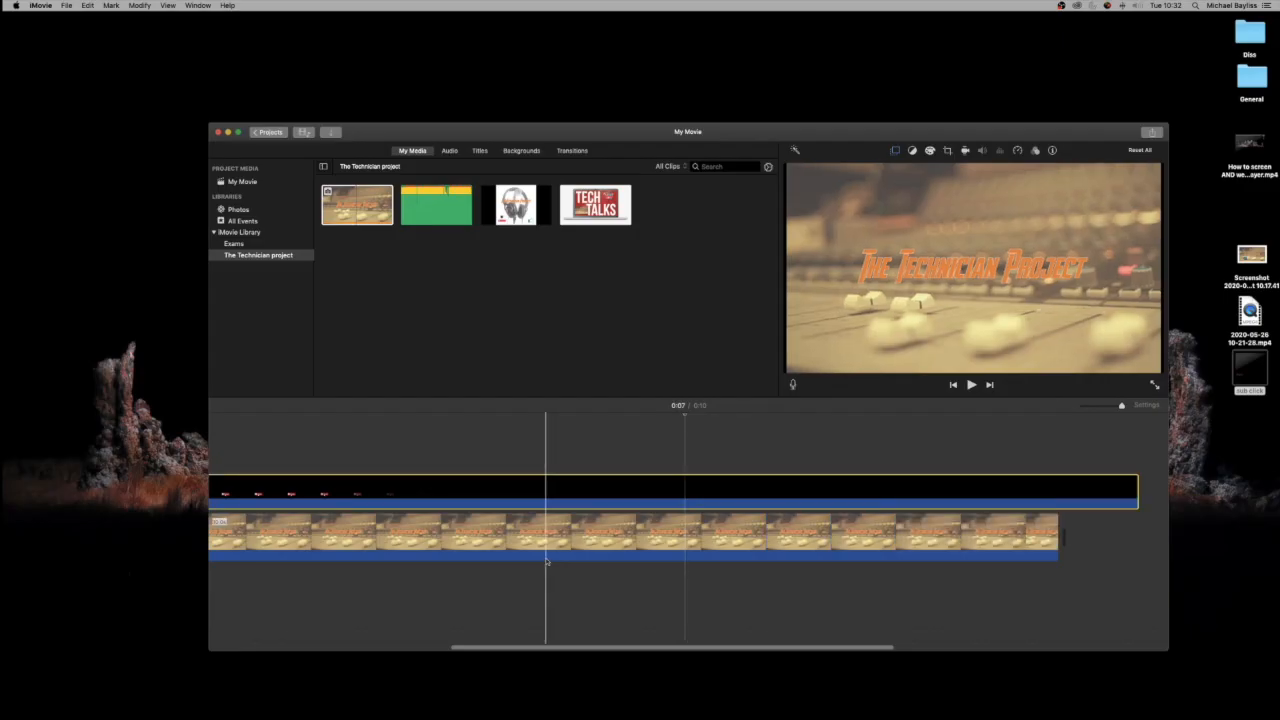
Step: Trim the empty end of the sub click overlay so it finishes well before the mixing desk clip
{"action": "left_click_drag", "start_coordinate": [1135, 495], "coordinate": [631, 495]}
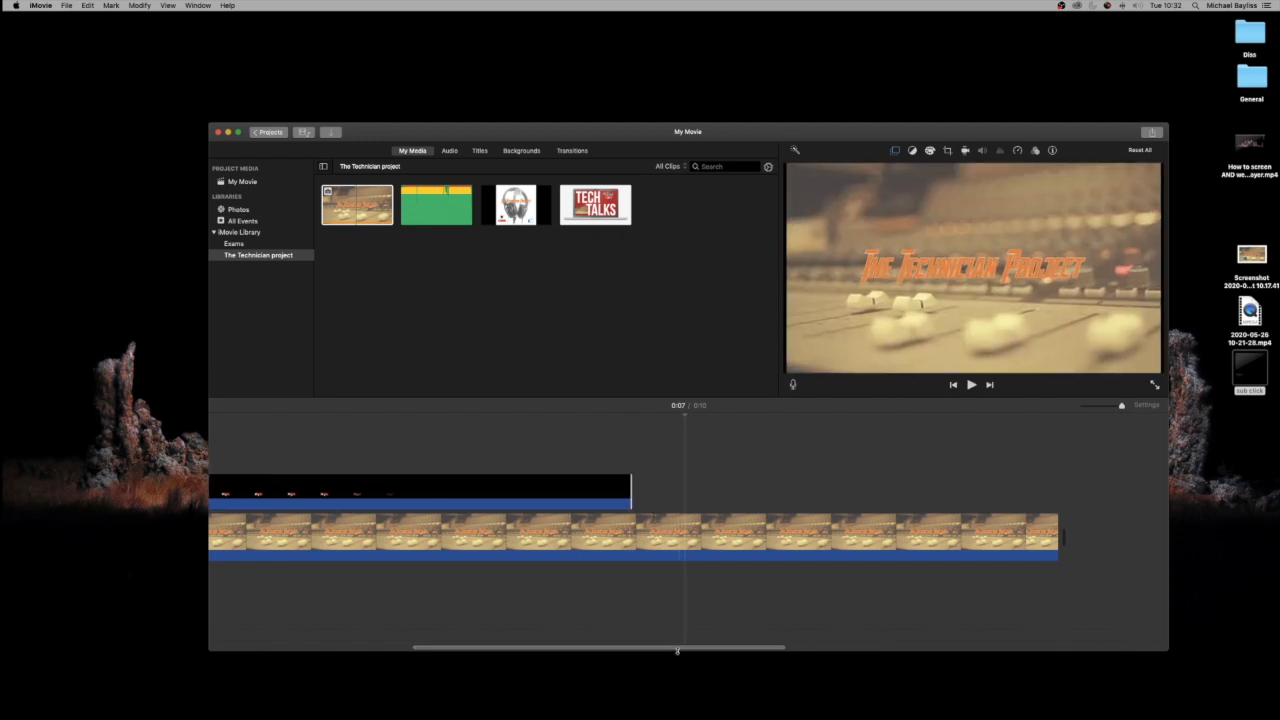
Step: Look through the iTunes, Sound Effects and GarageBand audio libraries for a click sound
{"action": "key", "text": "super+z"}
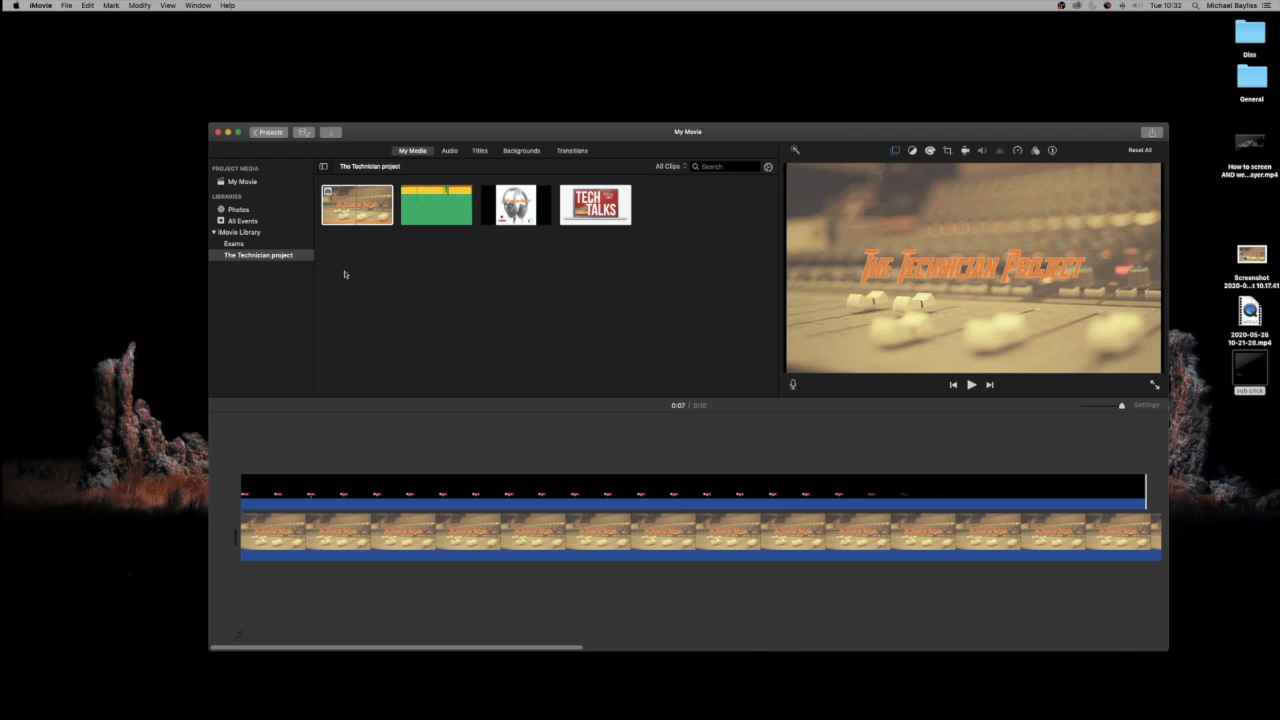
{"action": "left_click", "coordinate": [449, 151]}
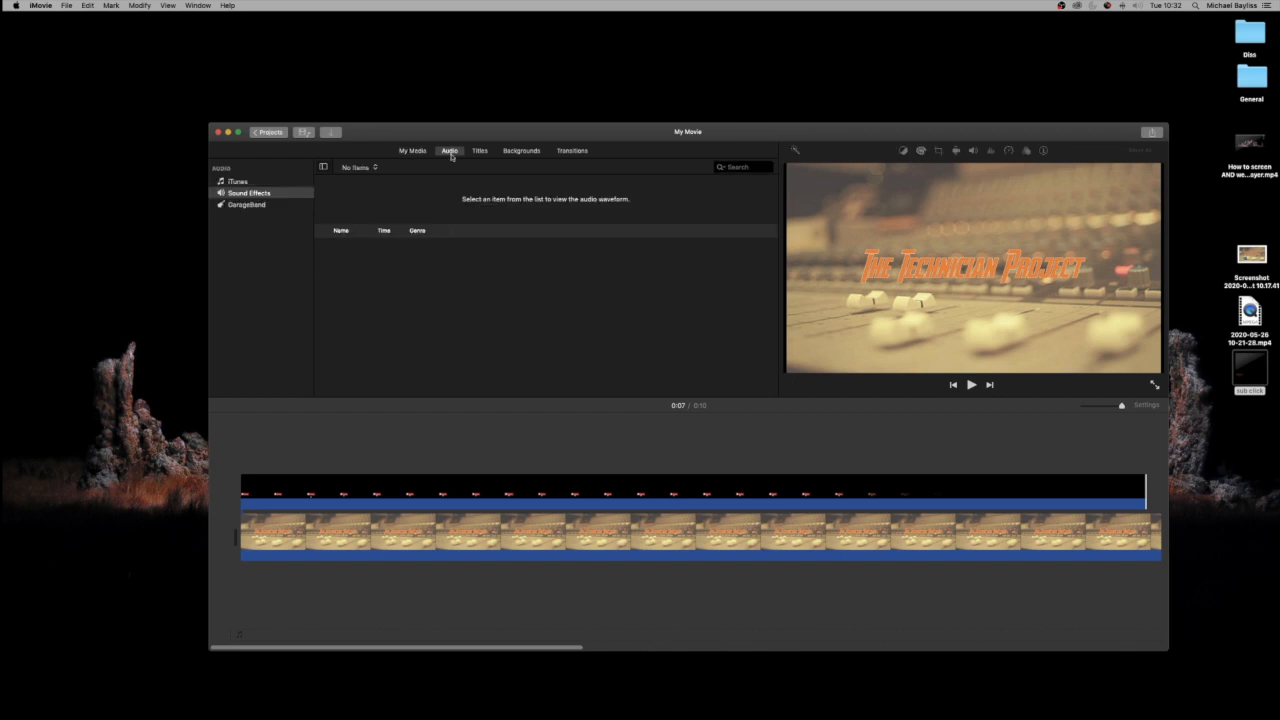
{"action": "left_click", "coordinate": [224, 194]}
{"action": "left_click", "coordinate": [237, 182]}
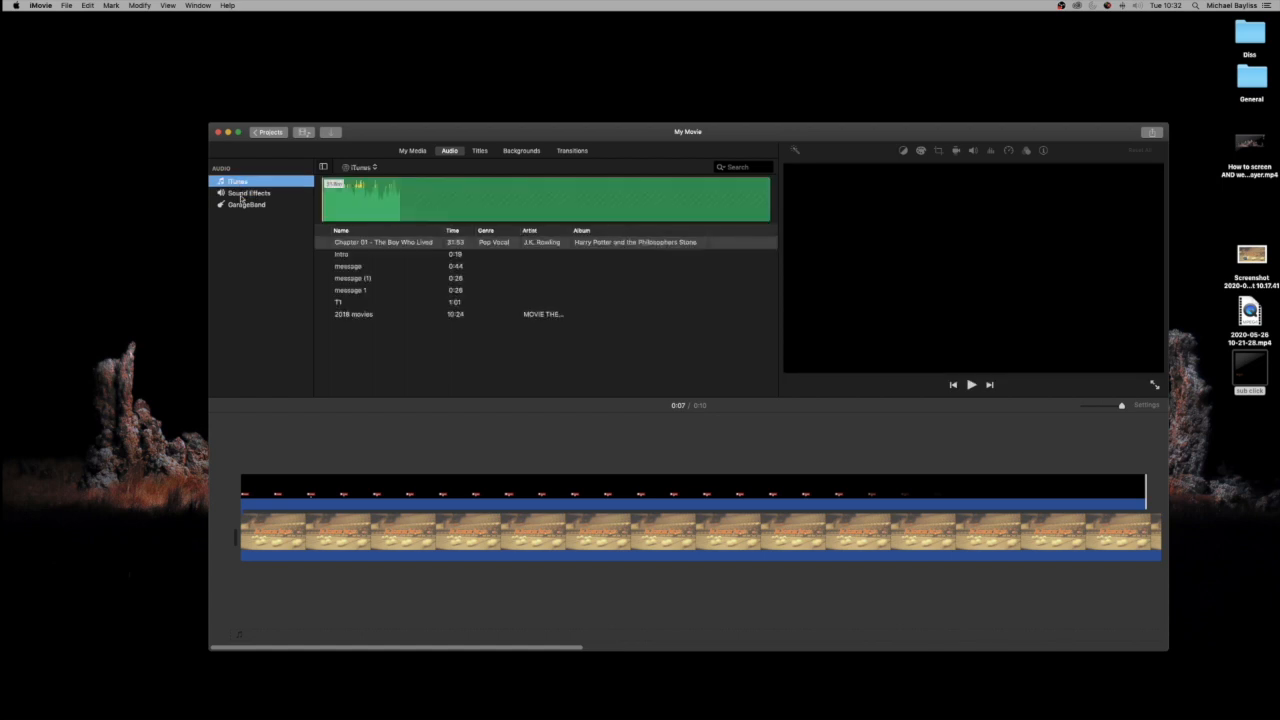
{"action": "left_click", "coordinate": [240, 194]}
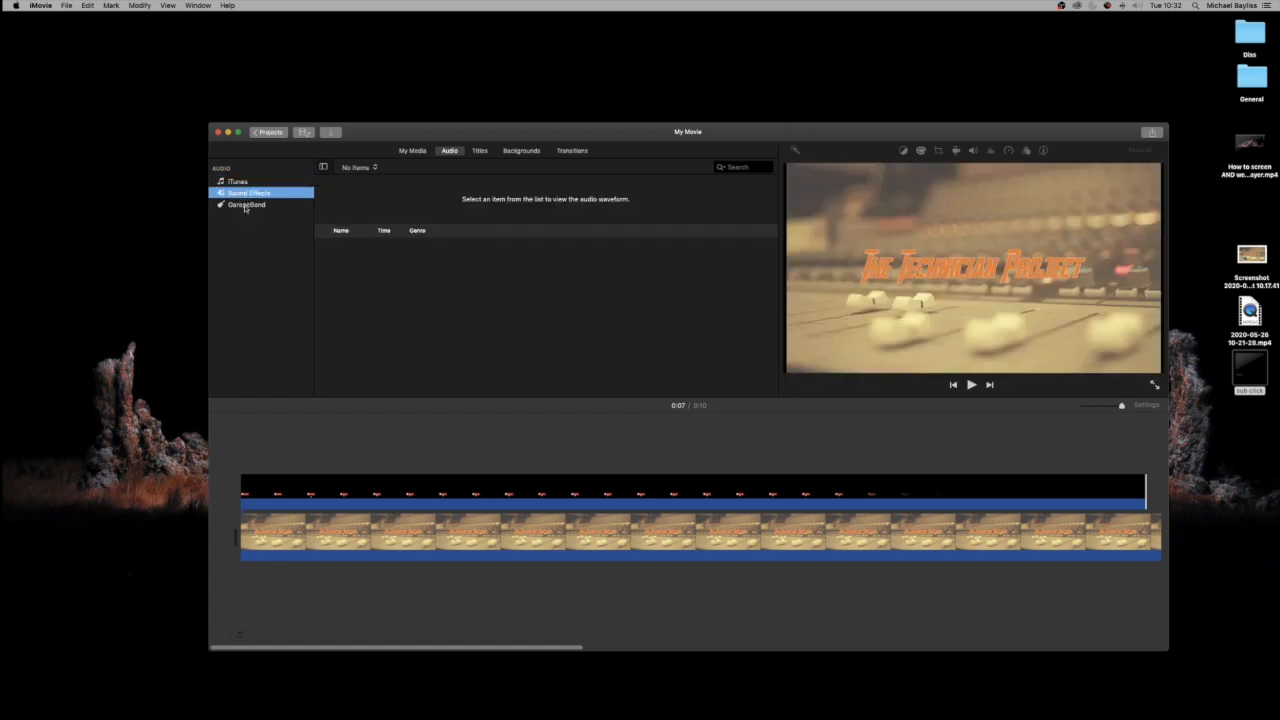
{"action": "left_click", "coordinate": [244, 206]}
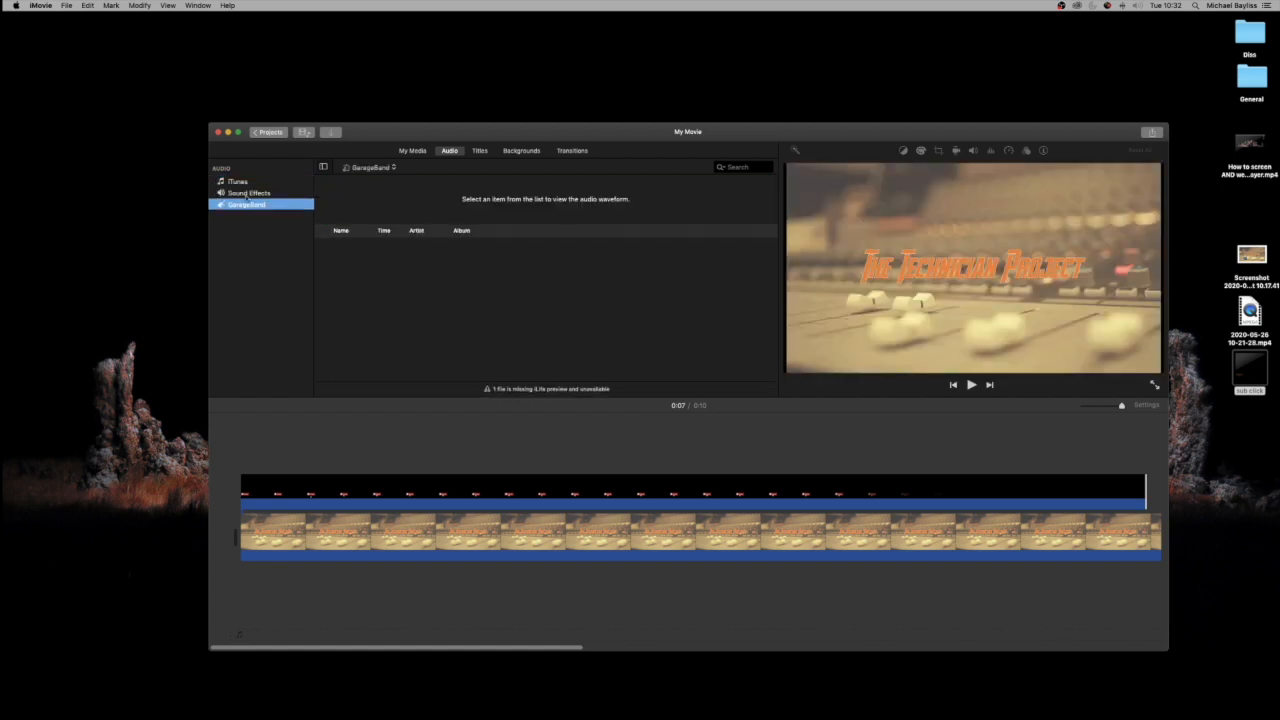
{"action": "left_click", "coordinate": [246, 194]}
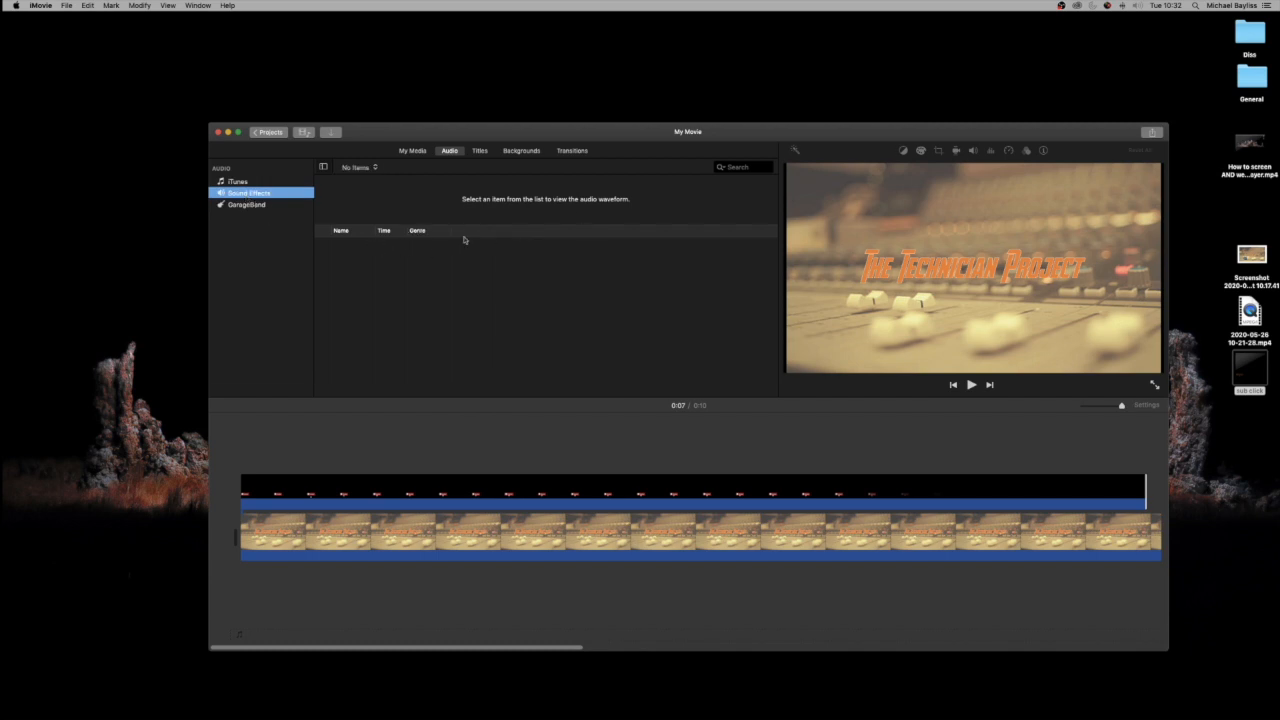
Step: Reload the Sound Effects library and search it for "click"
{"action": "left_click", "coordinate": [476, 152]}
{"action": "left_click", "coordinate": [458, 153]}
{"action": "left_click", "coordinate": [236, 182]}
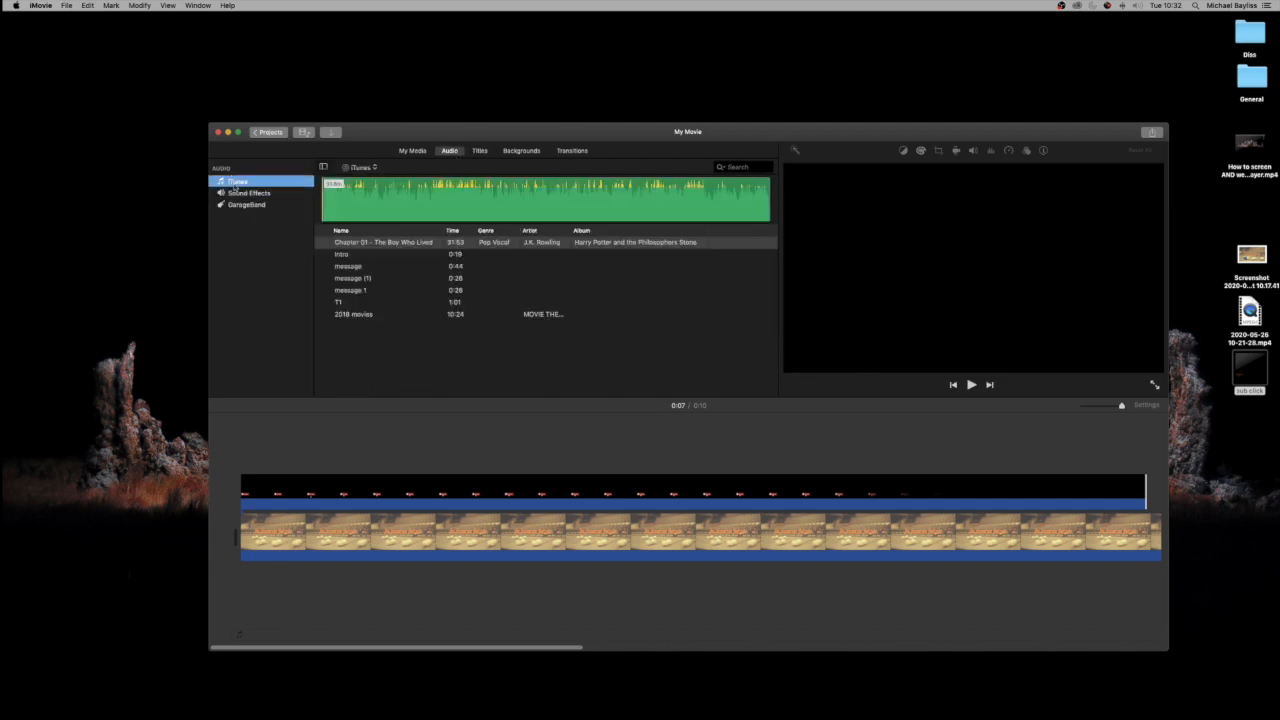
{"action": "left_click", "coordinate": [237, 192]}
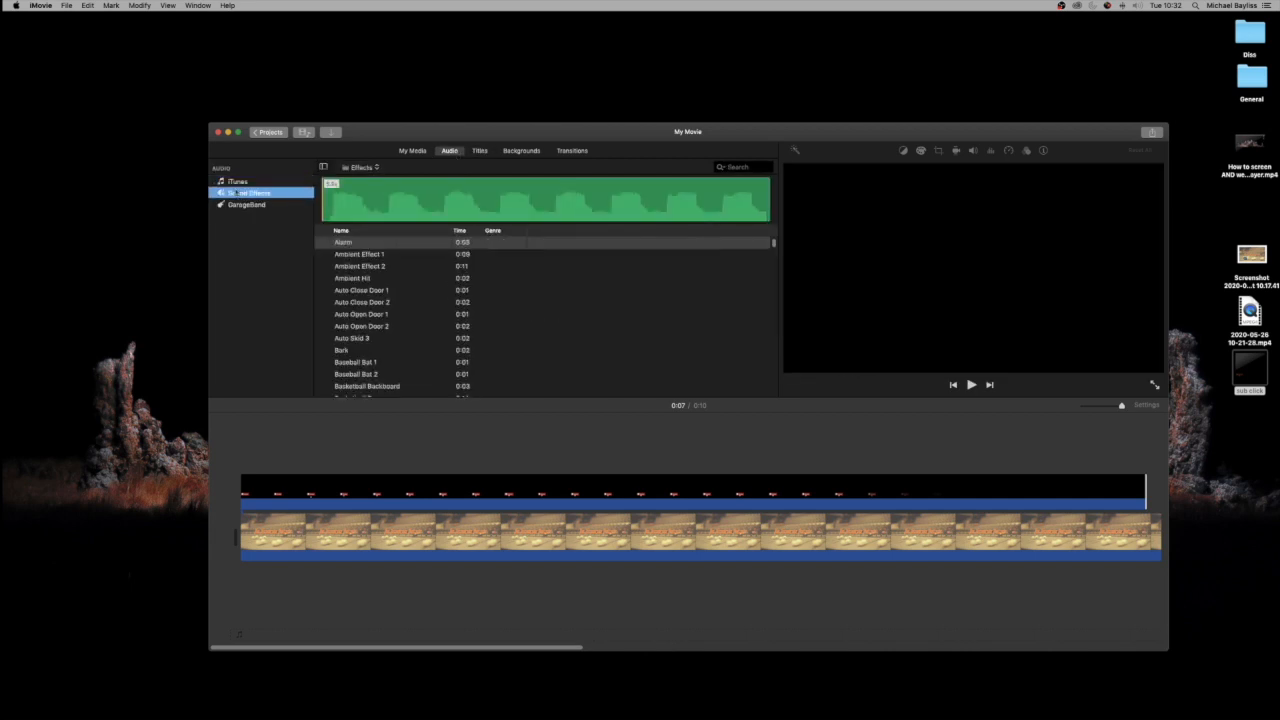
{"action": "left_click", "coordinate": [749, 169]}
{"action": "type", "text": "e"}
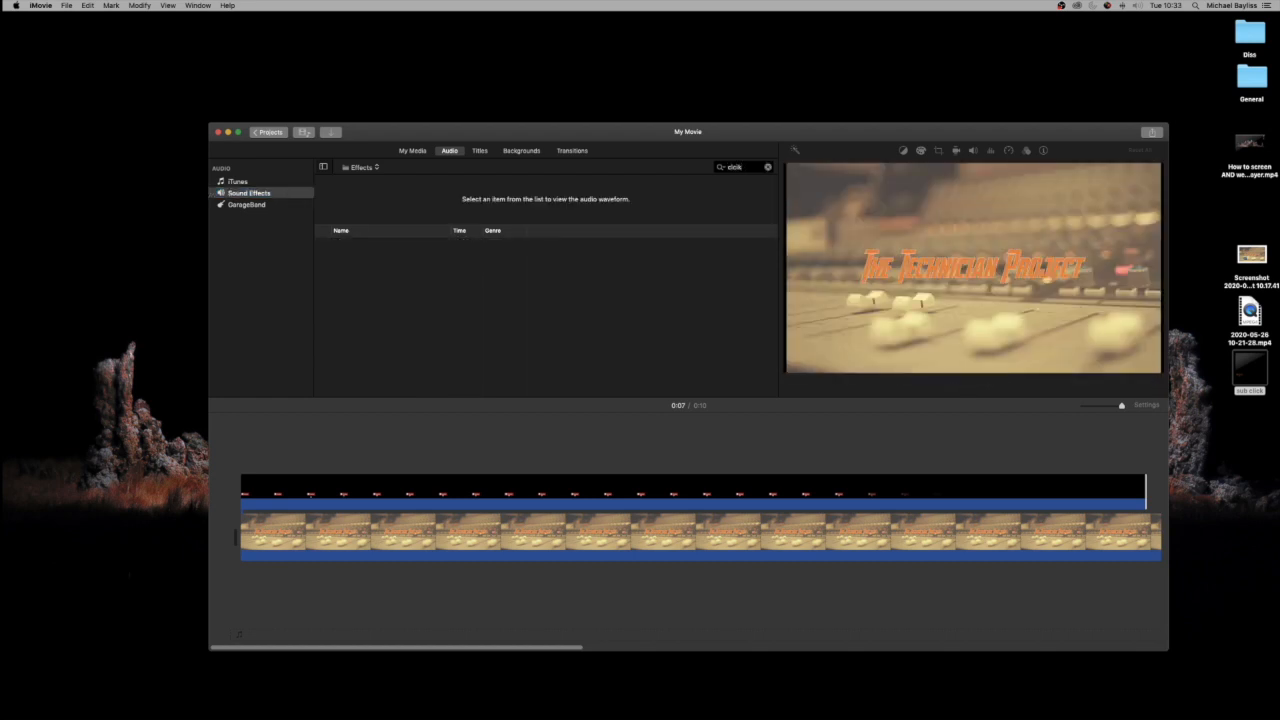
{"action": "type", "text": "lick"}
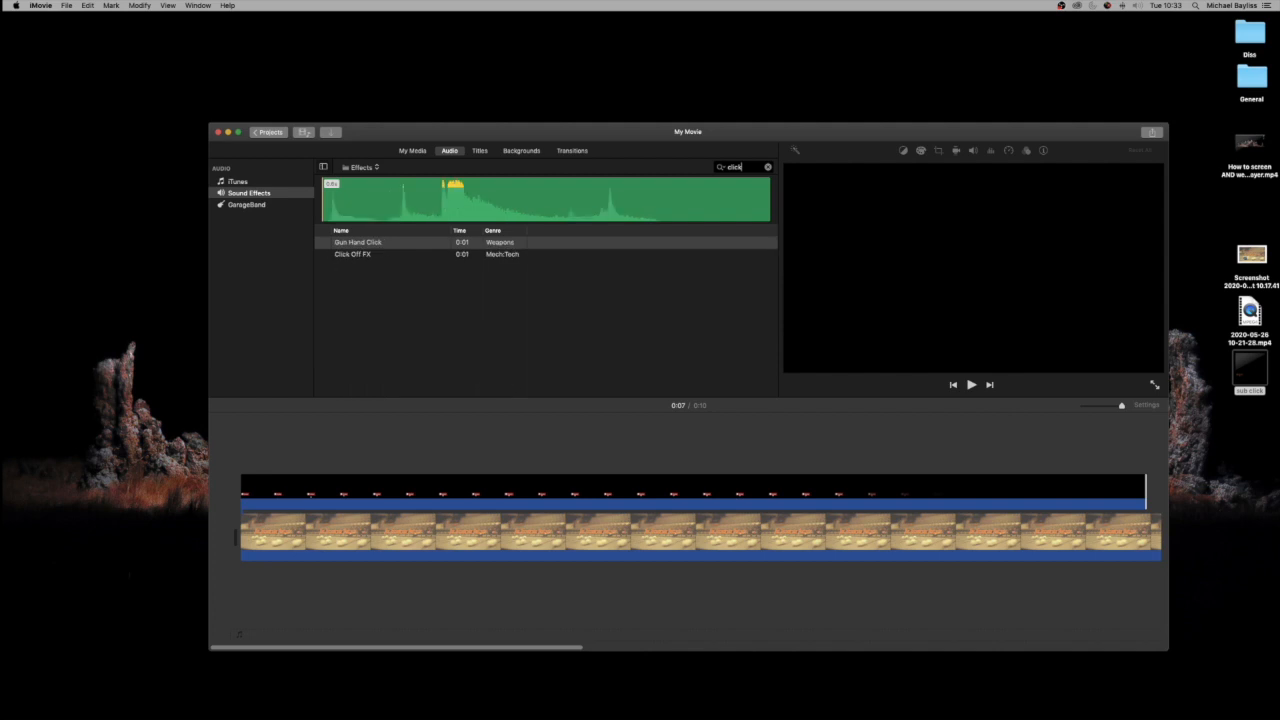
Step: Preview the Click Off FX and Gun Hand Click sound effects
{"action": "left_click", "coordinate": [322, 255]}
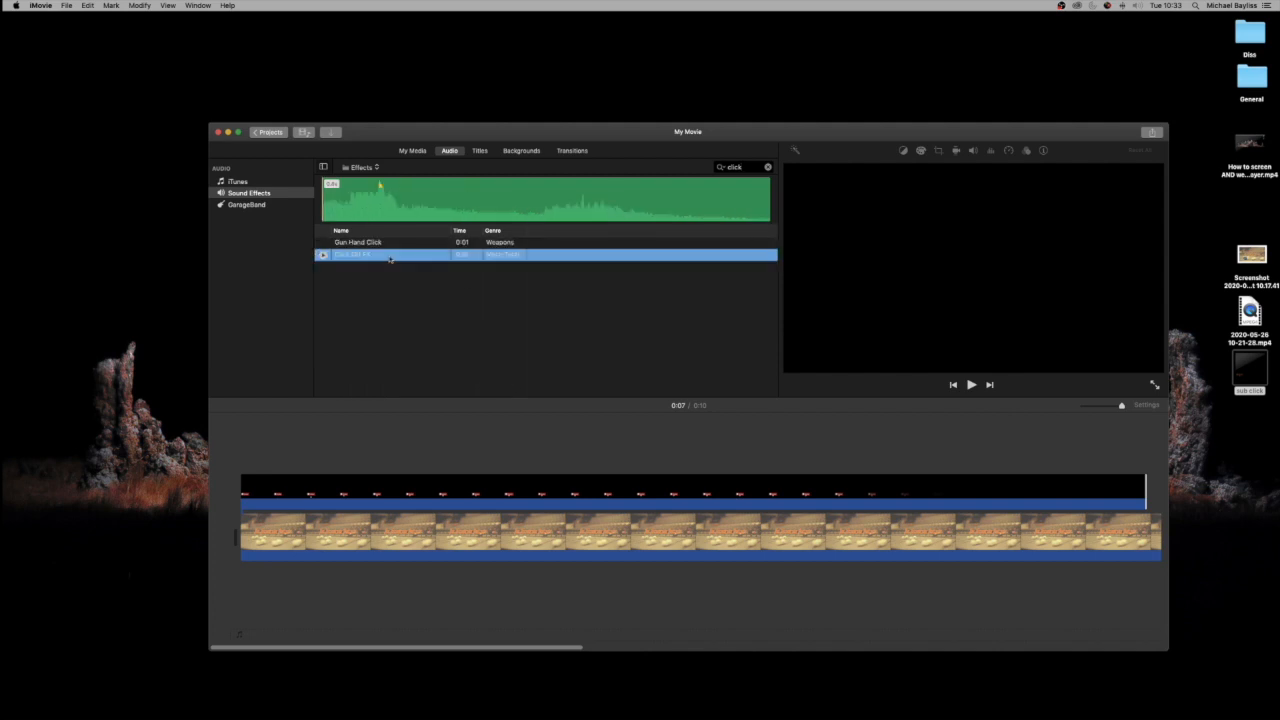
{"action": "left_click", "coordinate": [322, 255]}
{"action": "left_click", "coordinate": [323, 244]}
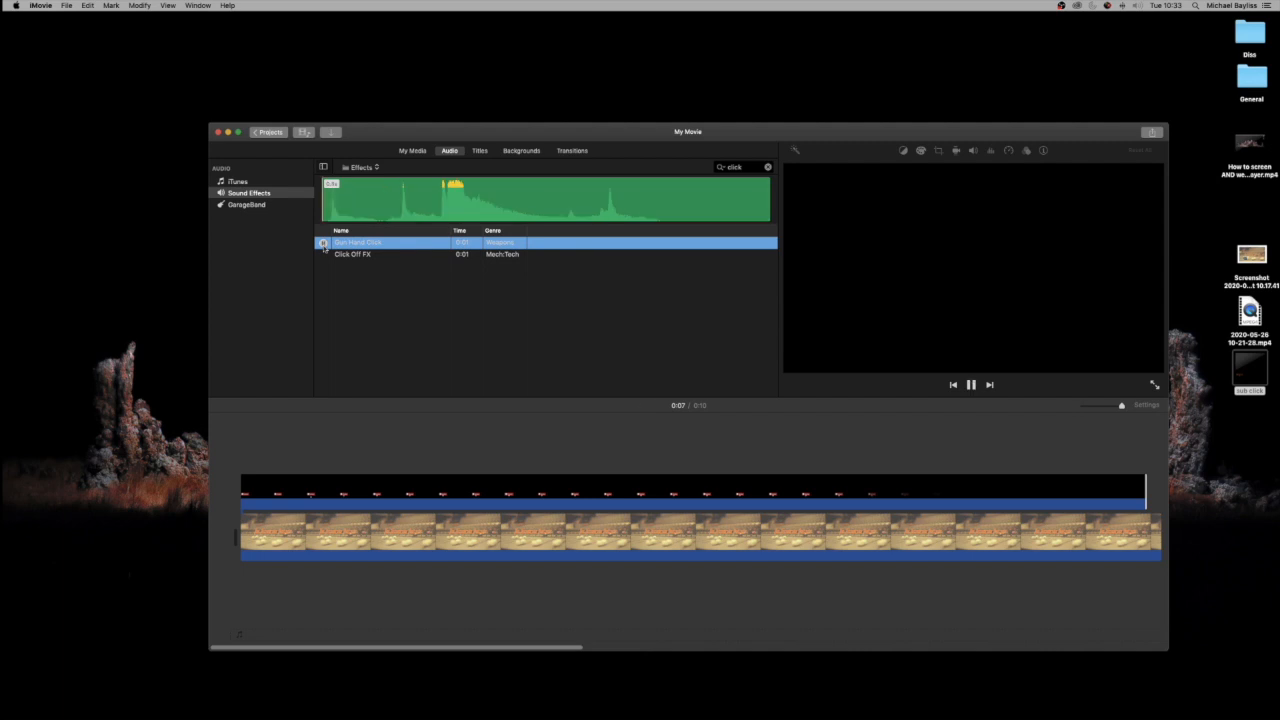
Step: Clear the sound search, browse the full effects list for other short sounds and examine Impact Hit
{"action": "left_click_drag", "start_coordinate": [755, 167], "coordinate": [725, 169]}
{"action": "left_click", "coordinate": [767, 168]}
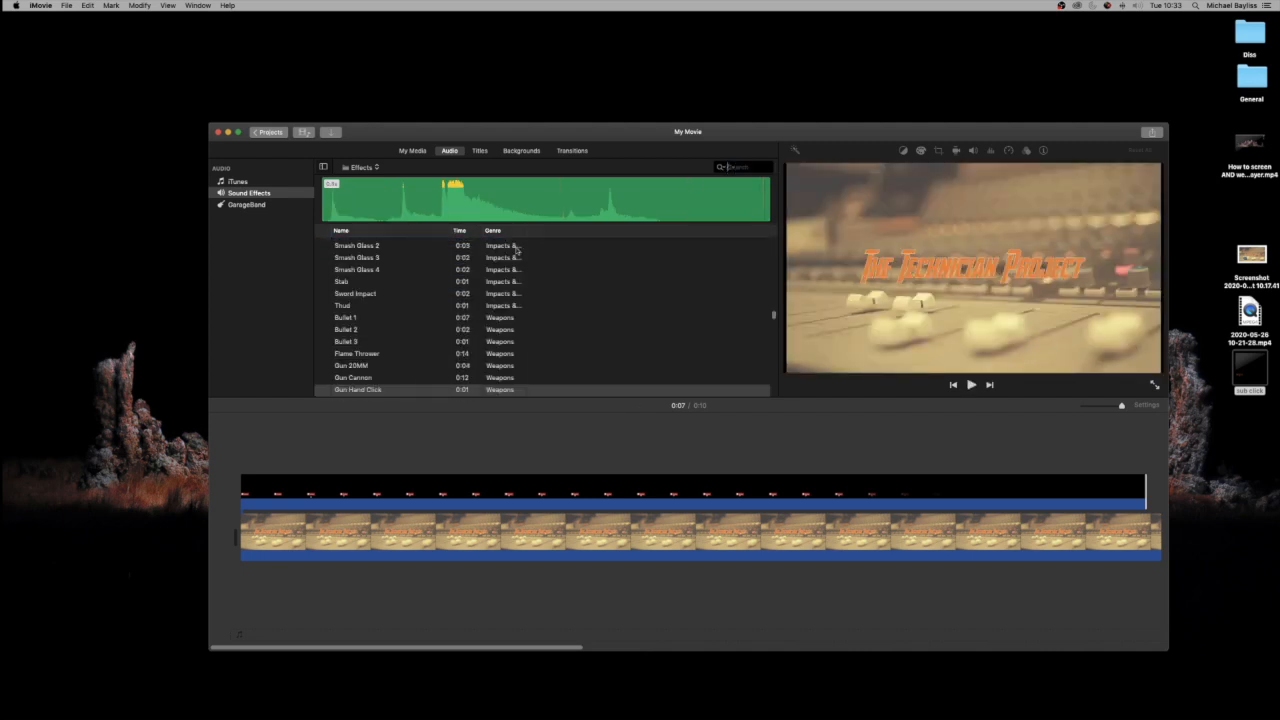
{"action": "scroll", "coordinate": [379, 341], "scroll_direction": "down", "scroll_amount": 1}
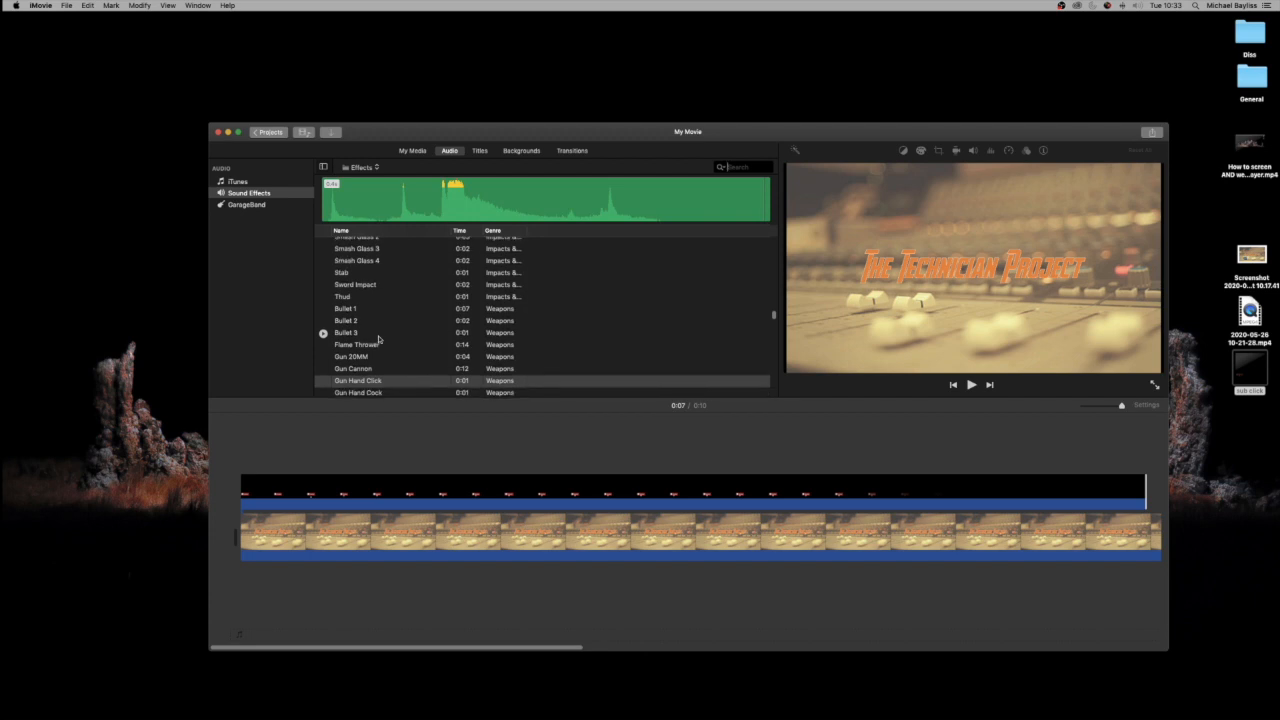
{"action": "scroll", "coordinate": [379, 341], "scroll_direction": "up", "scroll_amount": 4}
{"action": "scroll", "coordinate": [379, 339], "scroll_direction": "up", "scroll_amount": 10}
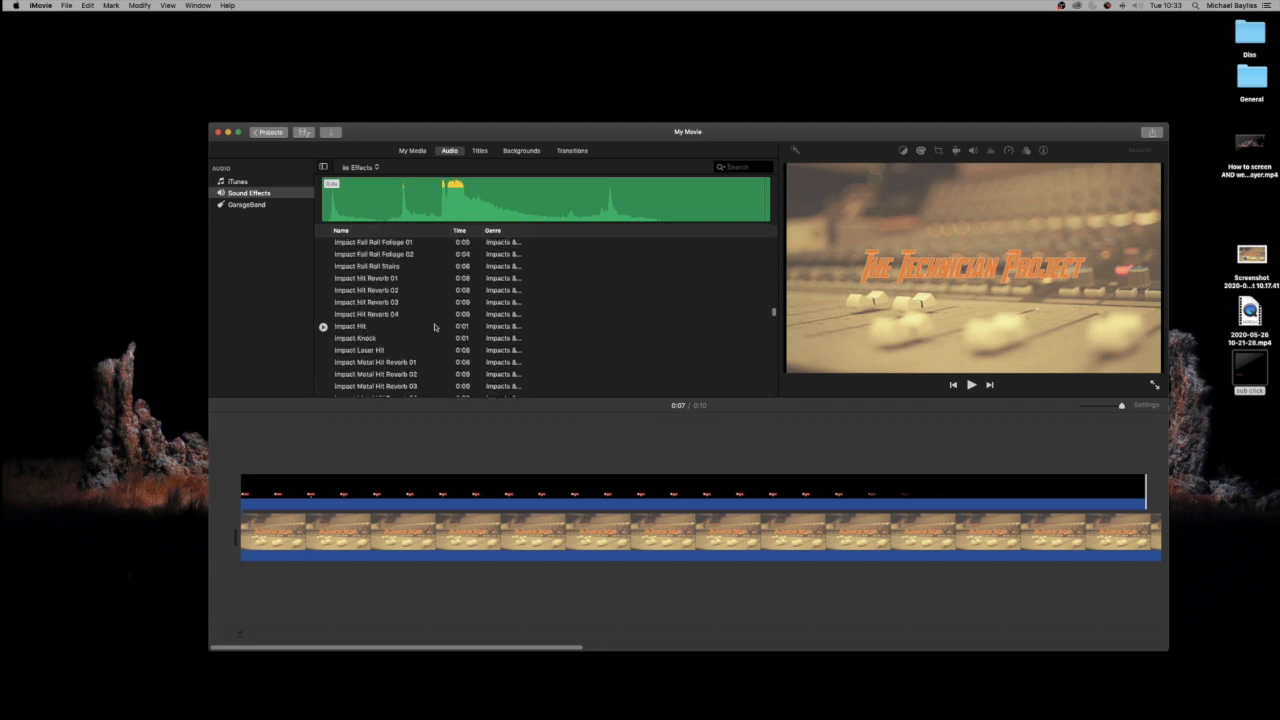
{"action": "left_click", "coordinate": [406, 328]}
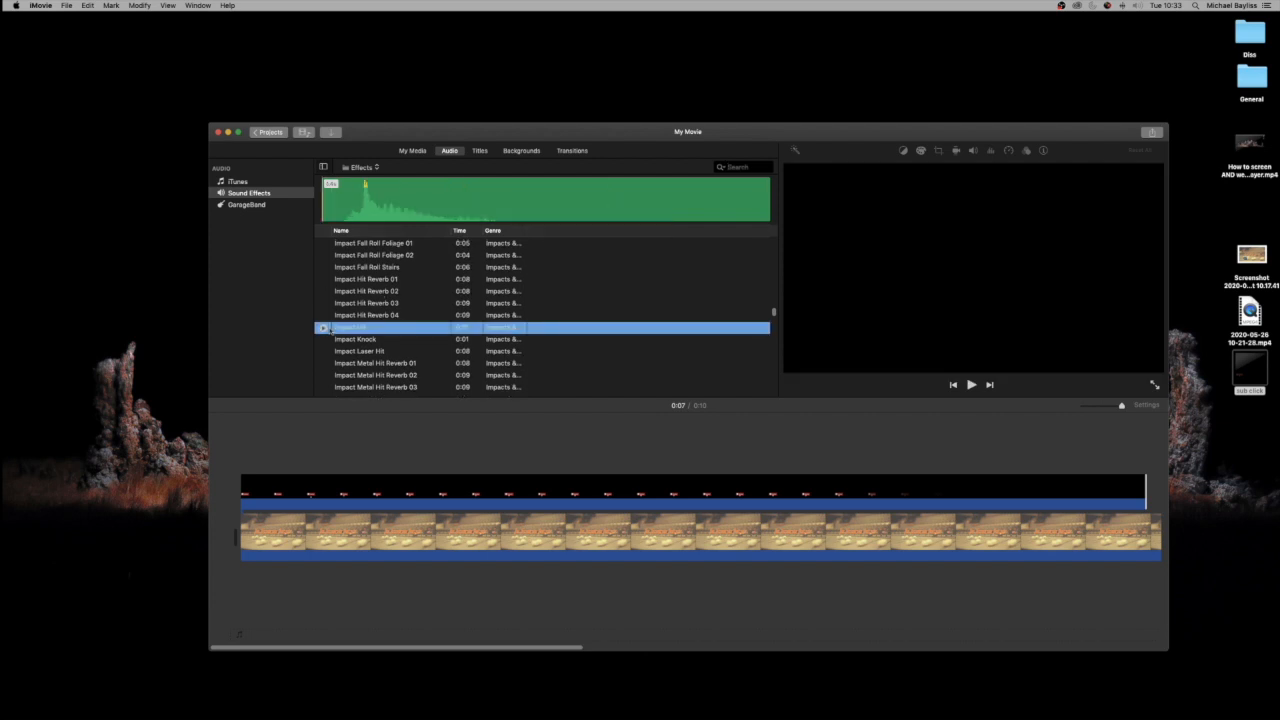
{"action": "scroll", "coordinate": [424, 330], "scroll_direction": "up", "scroll_amount": 3}
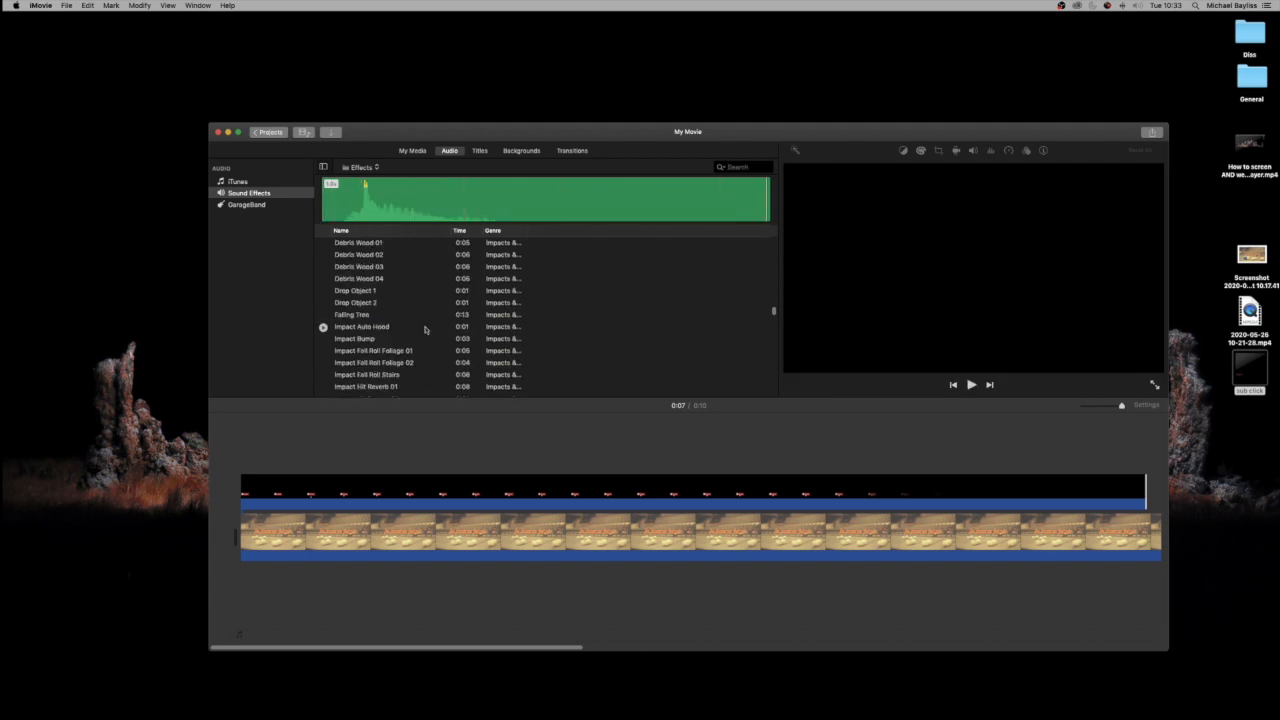
{"action": "scroll", "coordinate": [424, 330], "scroll_direction": "up", "scroll_amount": 3}
{"action": "scroll", "coordinate": [418, 340], "scroll_direction": "up", "scroll_amount": 5}
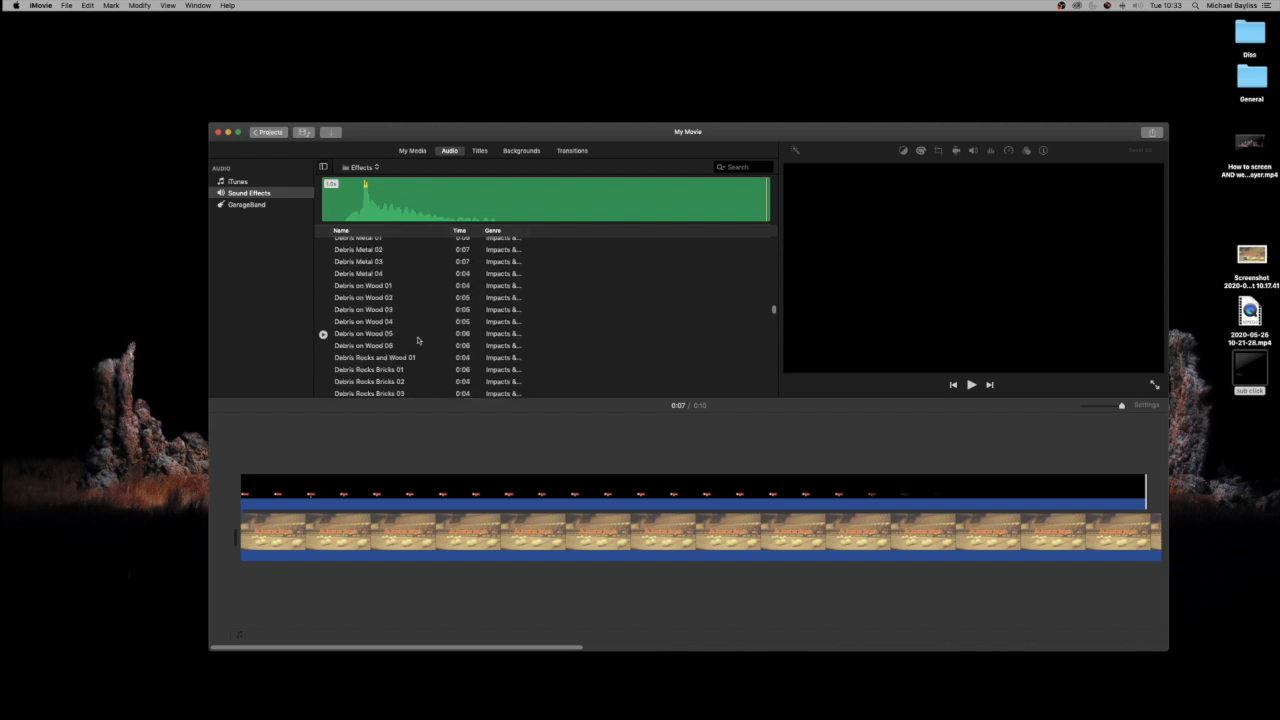
{"action": "scroll", "coordinate": [420, 340], "scroll_direction": "down", "scroll_amount": 15}
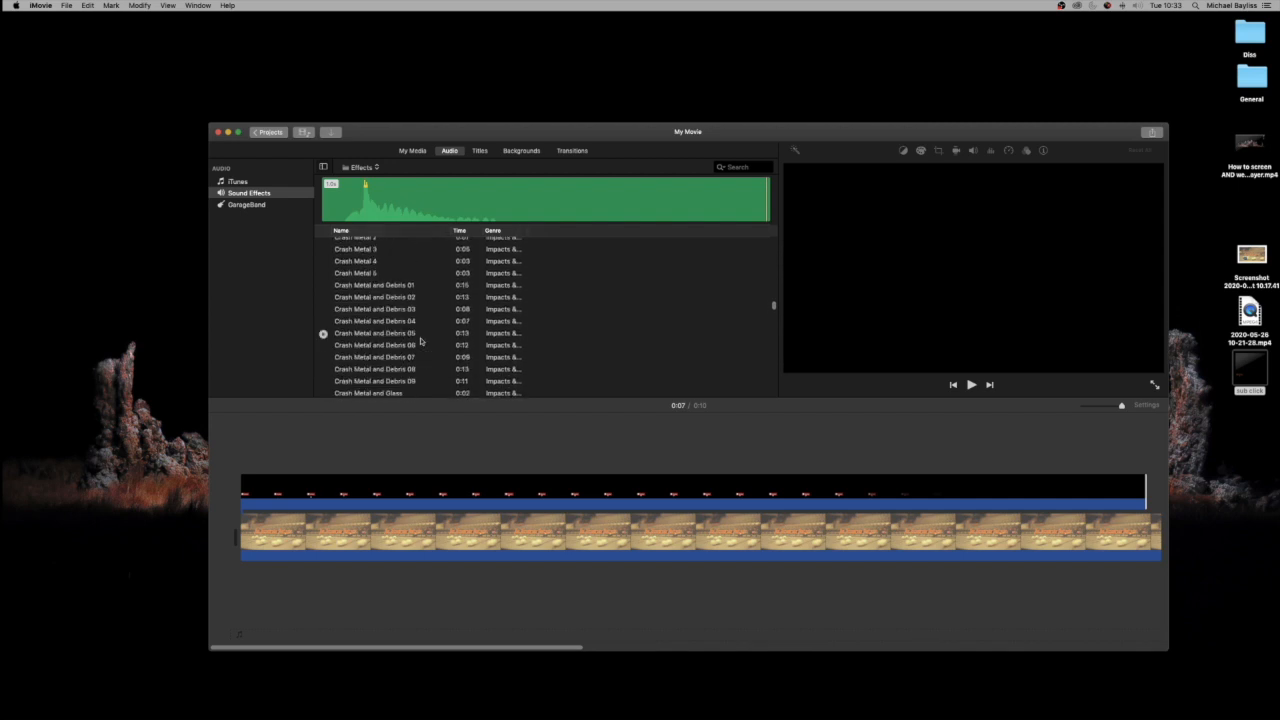
Step: Search the sound effects for "click" again and add Click Off FX beneath the mixing desk clip, near its start
{"action": "left_click", "coordinate": [750, 170]}
{"action": "type", "text": "cl"}
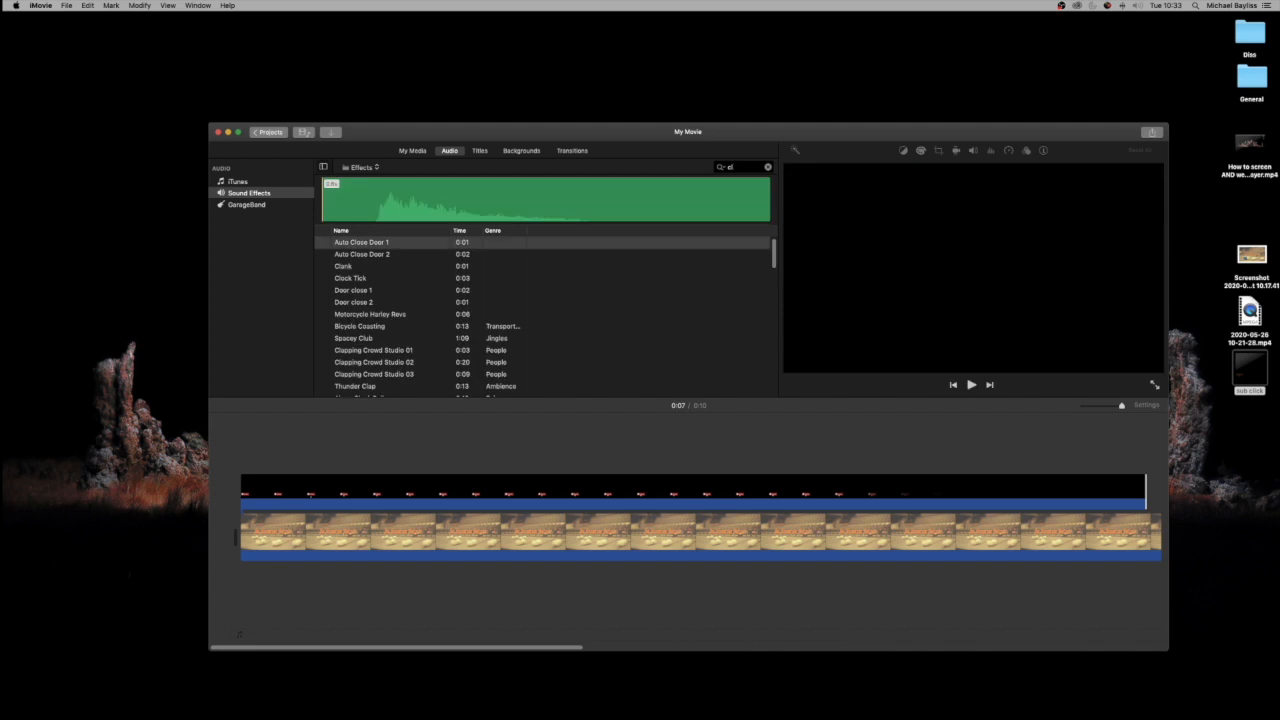
{"action": "type", "text": "cikk"}
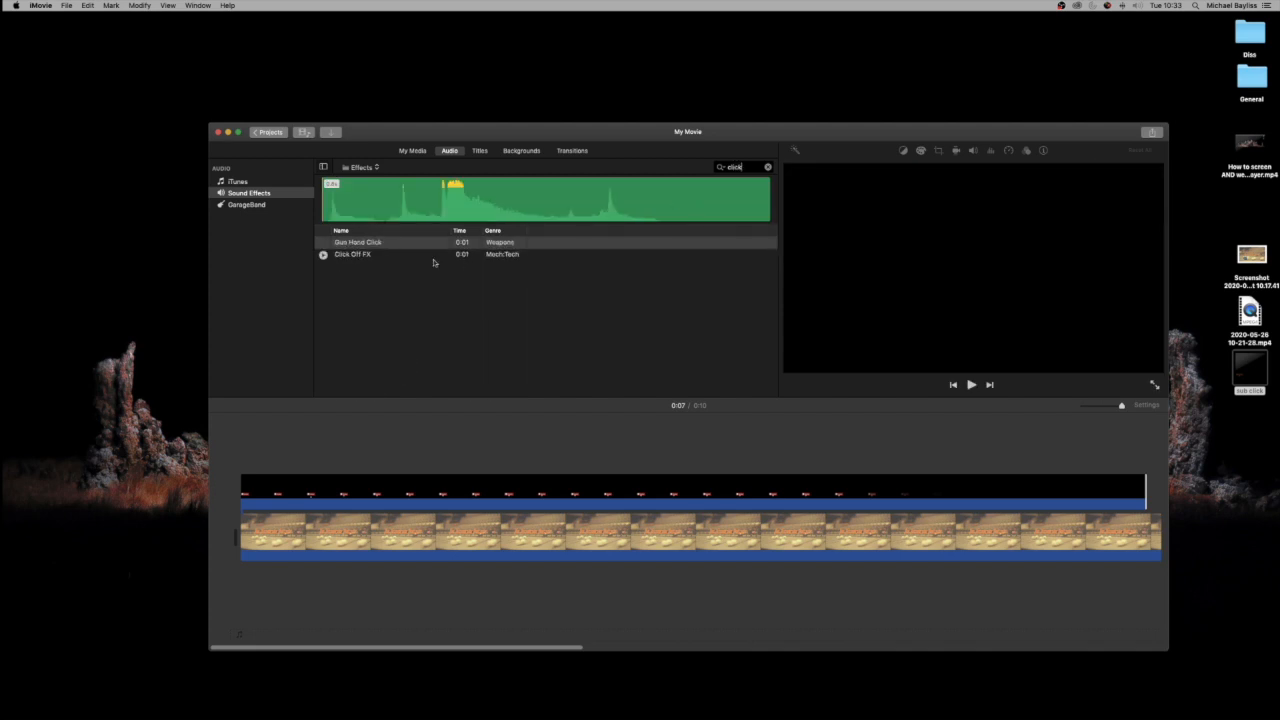
{"action": "left_click", "coordinate": [422, 256]}
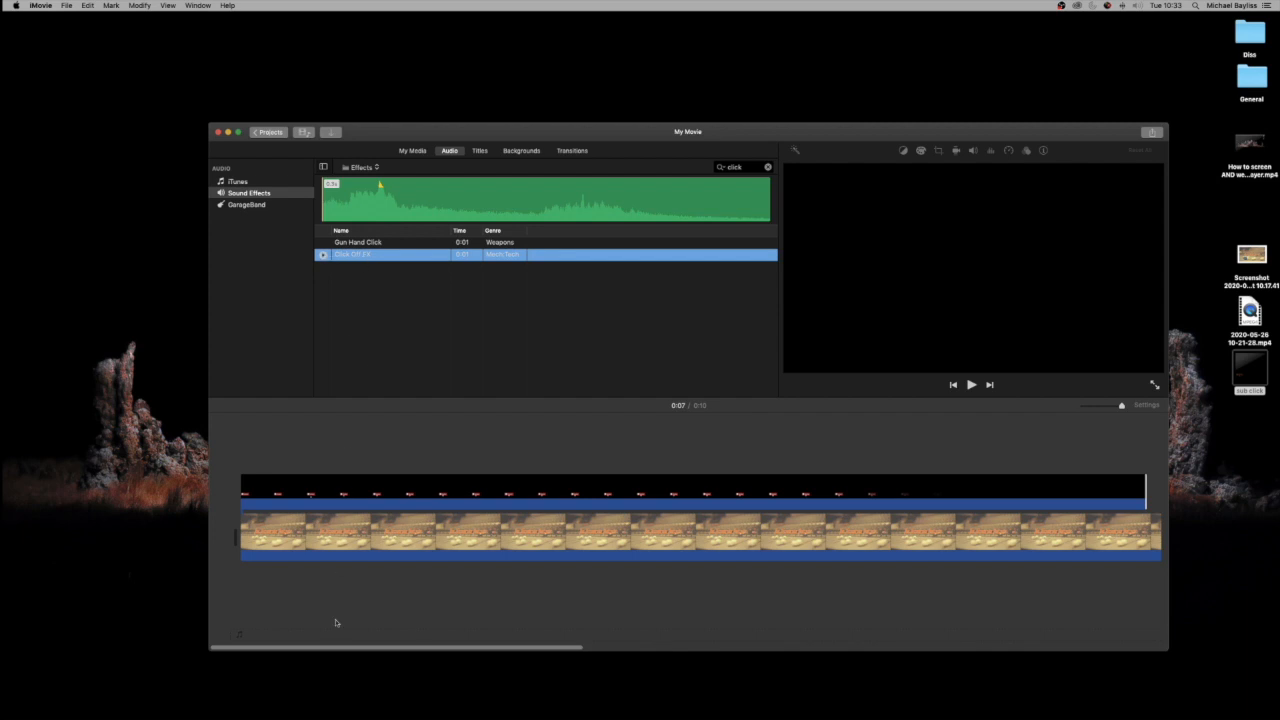
{"action": "left_click_drag", "start_coordinate": [336, 622], "coordinate": [343, 595]}
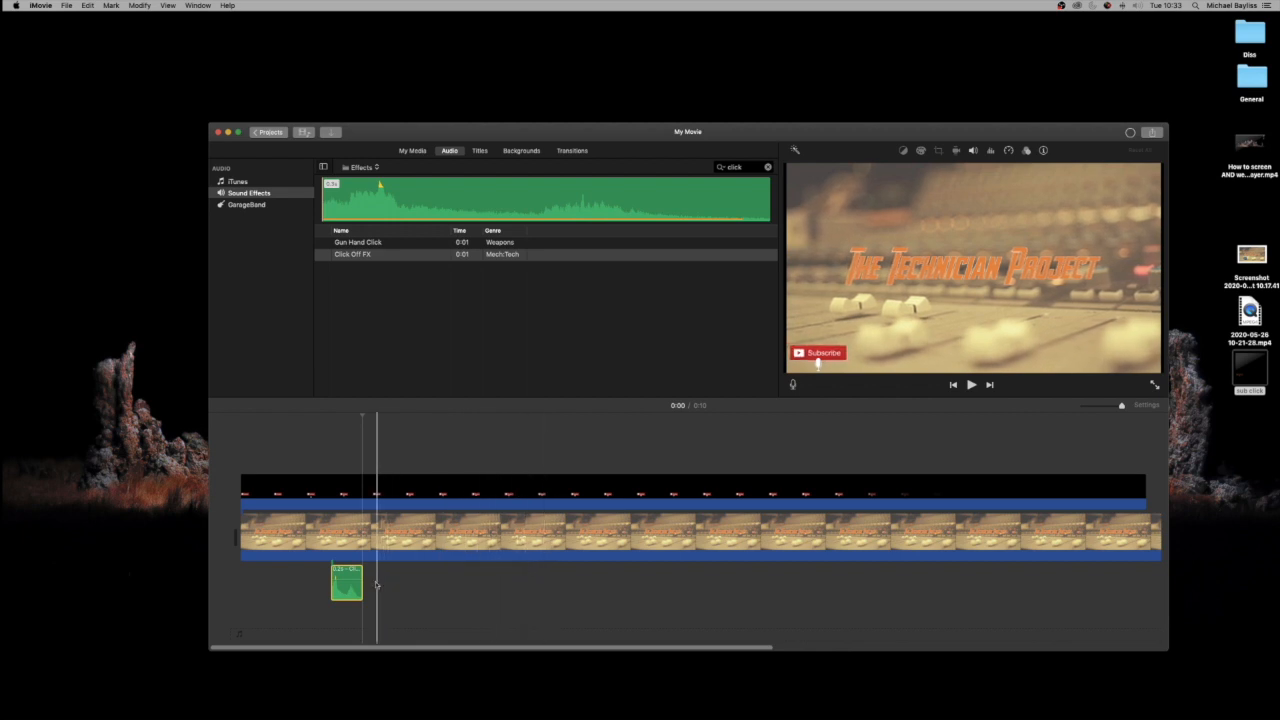
Step: Move the Click Off FX sound to about 2 seconds into the movie and play that section to check its timing
{"action": "left_click_drag", "start_coordinate": [344, 584], "coordinate": [526, 586]}
{"action": "key", "text": "space"}
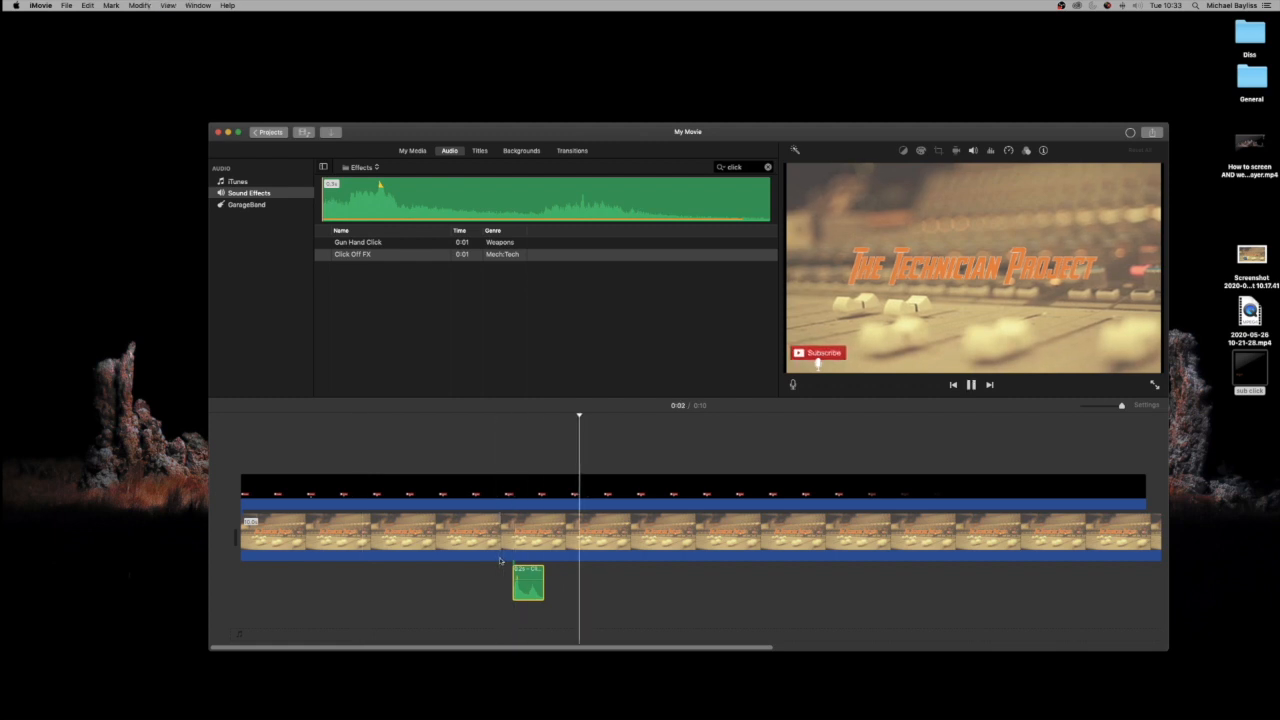
{"action": "key", "text": "space"}
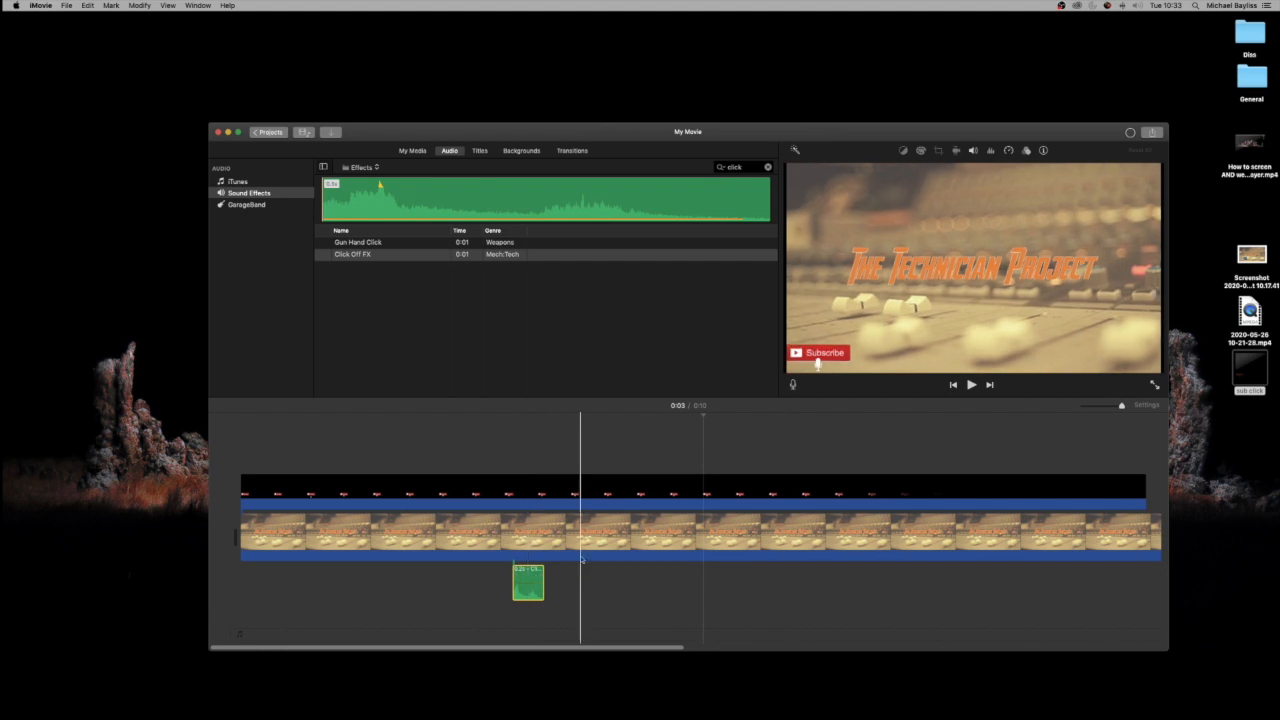
Step: View the movie full screen from the beginning to check the click sound against the Subscribe animation
{"action": "left_click", "coordinate": [238, 522]}
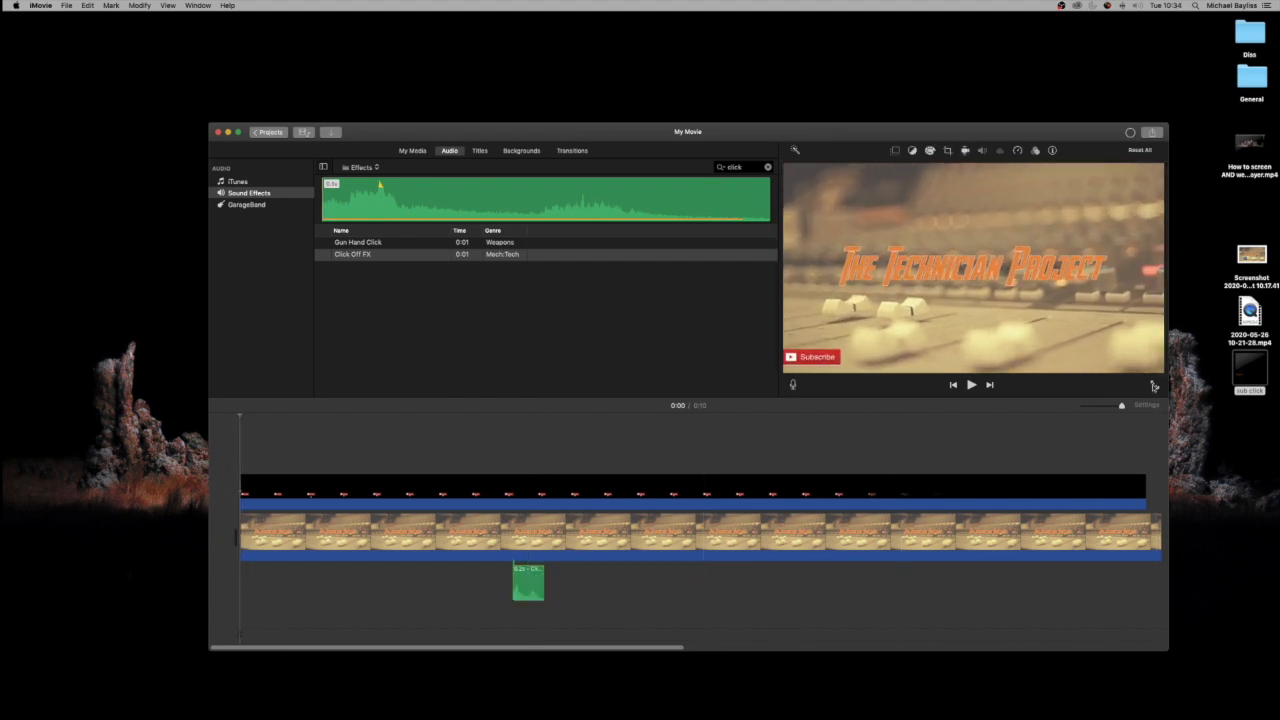
{"action": "left_click", "coordinate": [1154, 386]}
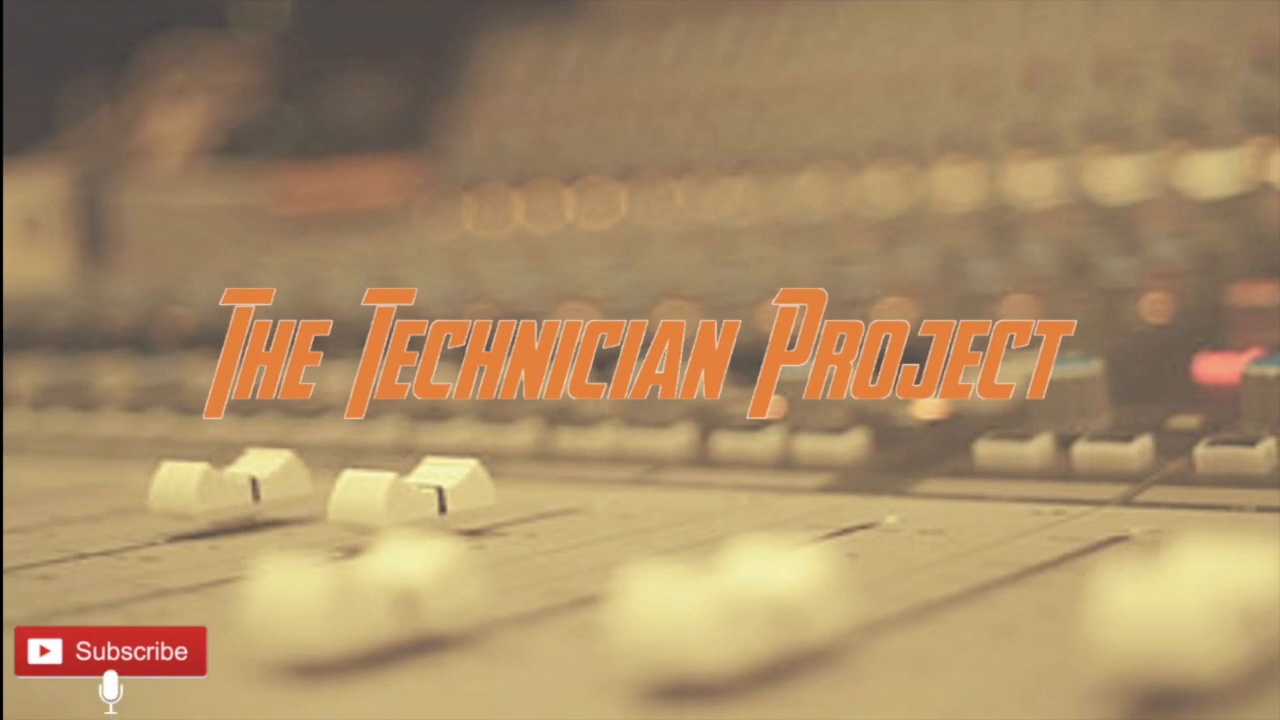